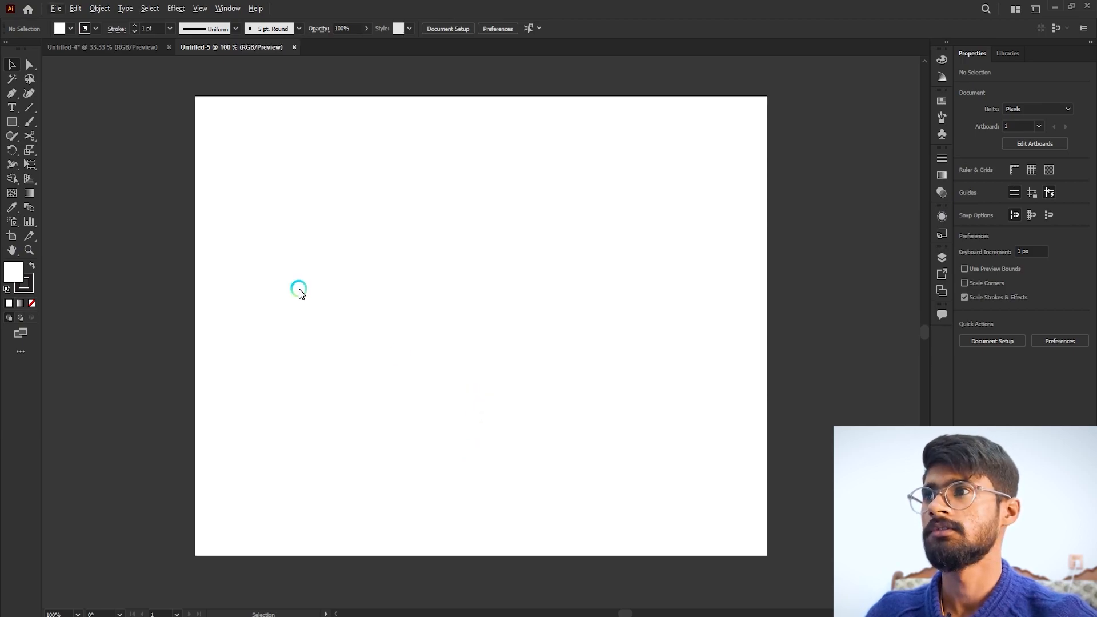
- Draw a circle about 269 px in diameter with the Ellipse tool near the middle of the artboard
click(9, 122)
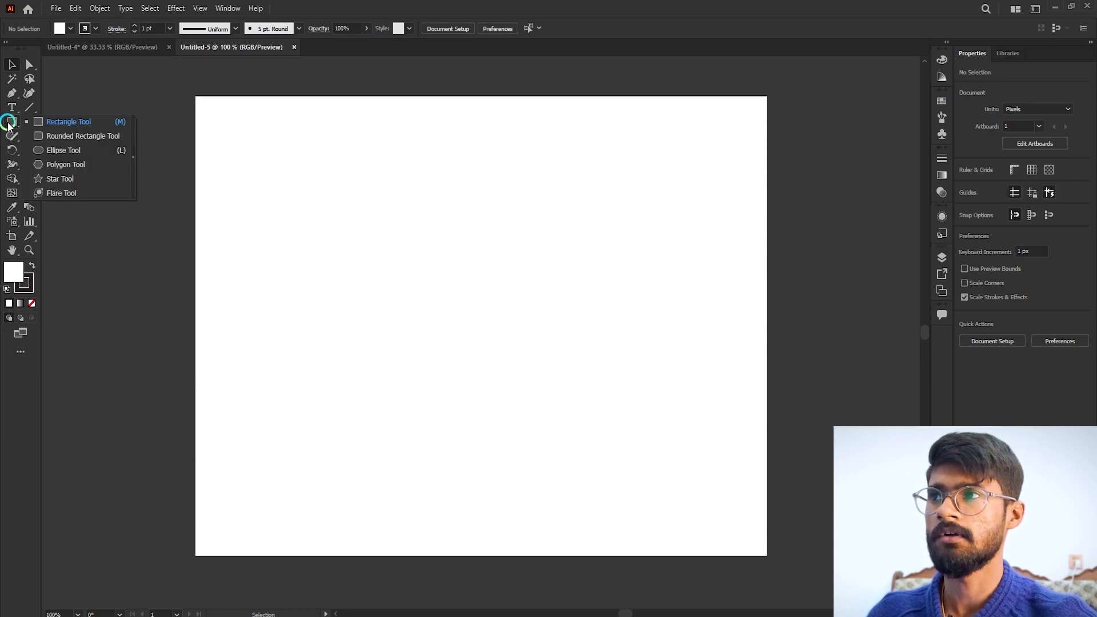
click(57, 151)
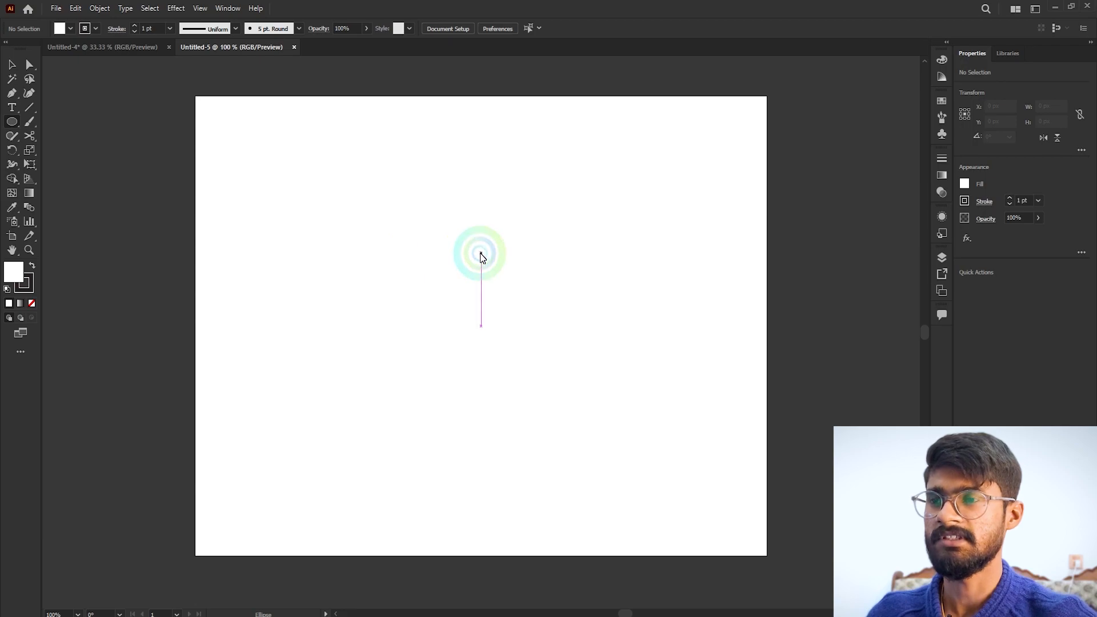
drag(461, 297, 528, 403)
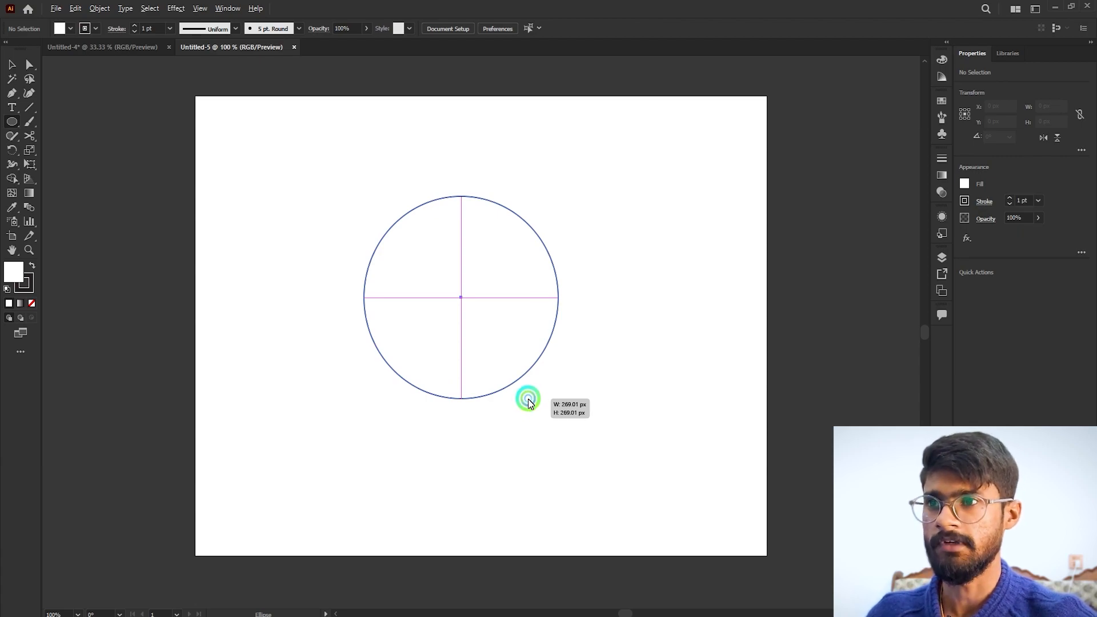
drag(528, 403, 529, 402)
click(12, 65)
click(540, 98)
scroll(540, 97, down, 3)
scroll(599, 178, up, 2)
scroll(627, 179, up, 1)
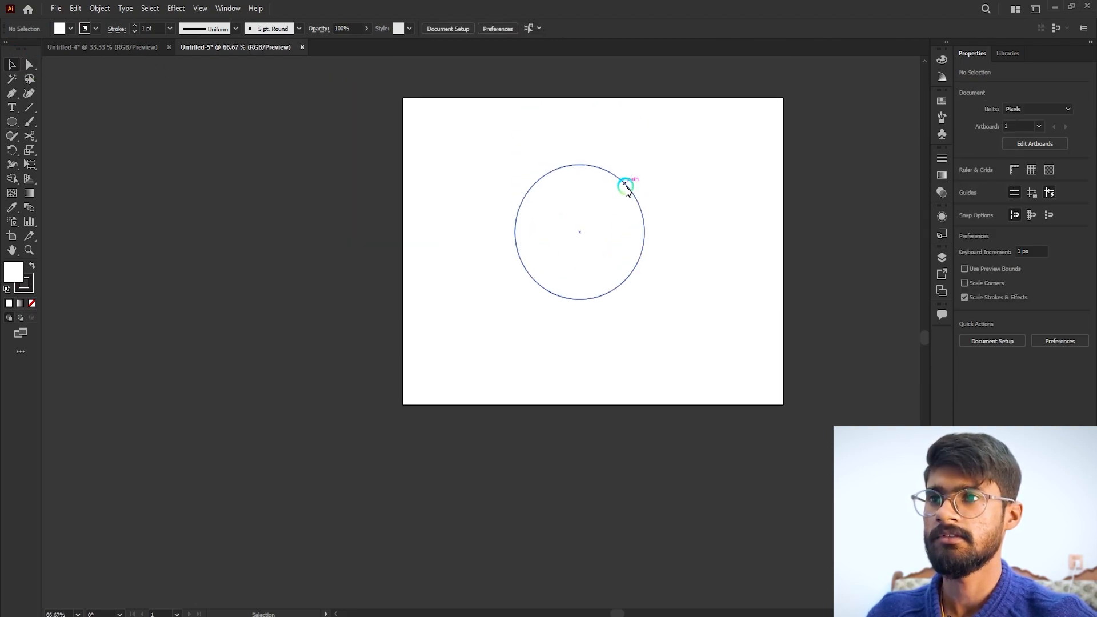
scroll(640, 223, up, 1)
scroll(649, 223, up, 1)
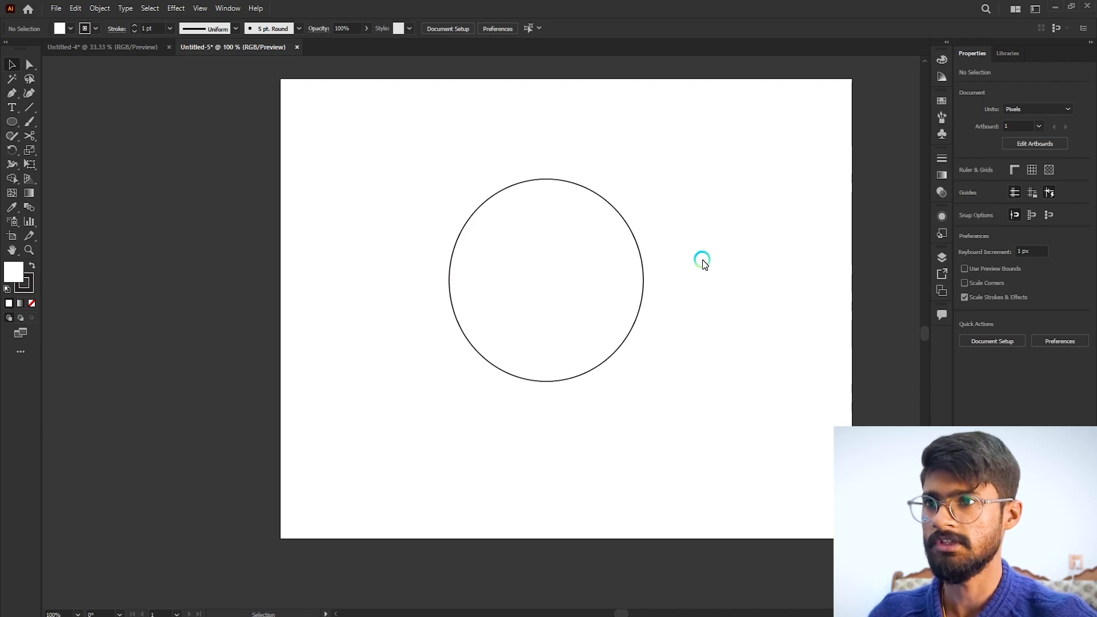
scroll(700, 254, up, 2)
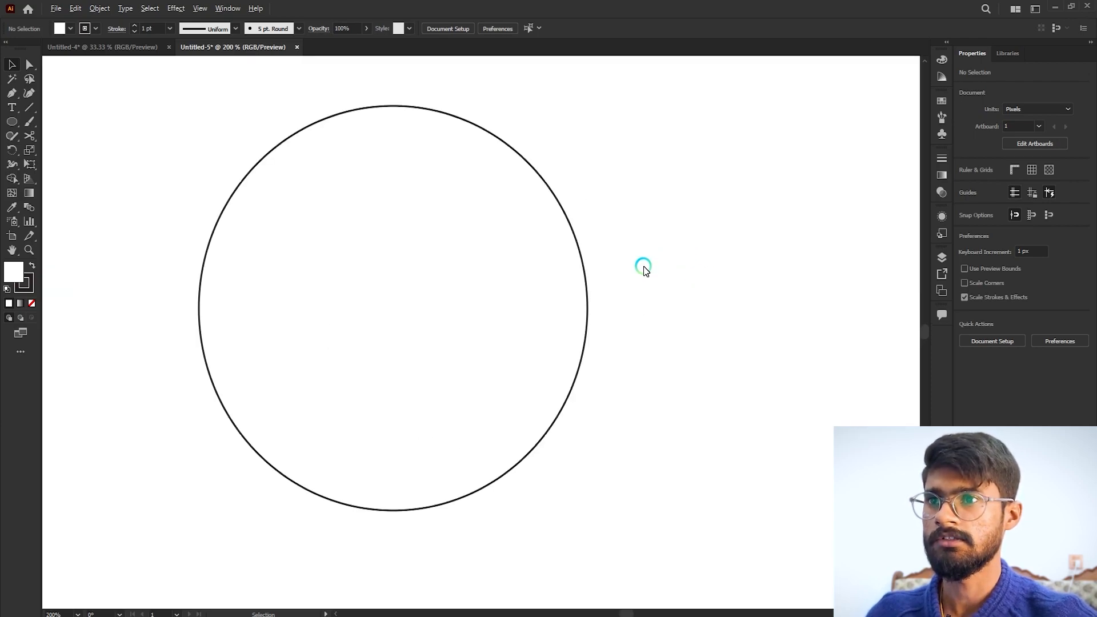
scroll(520, 292, up, 3)
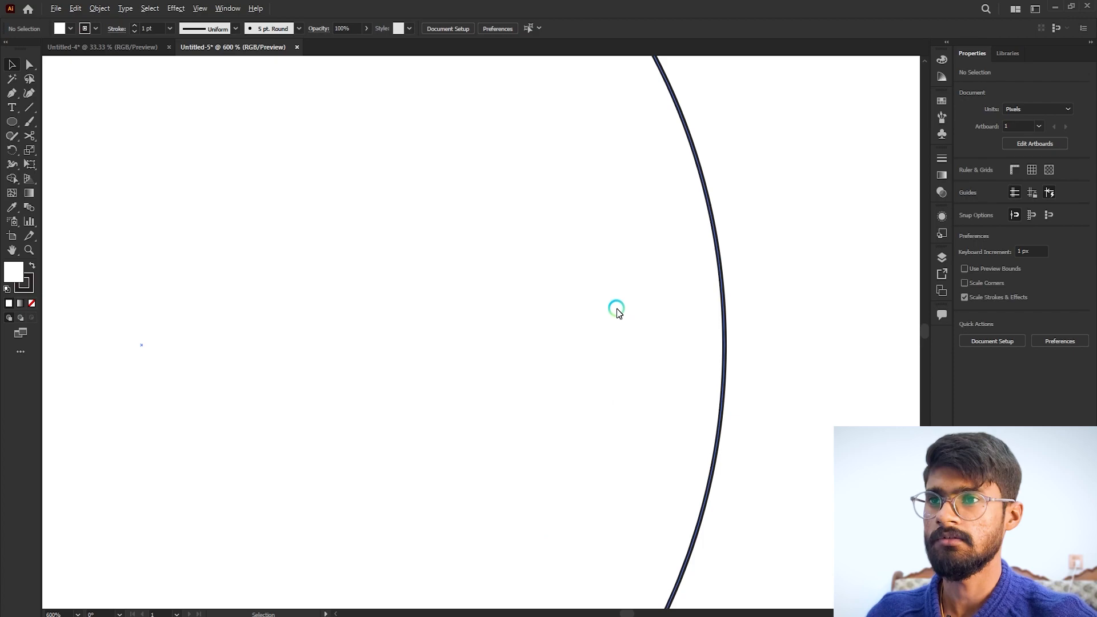
scroll(620, 313, up, 2)
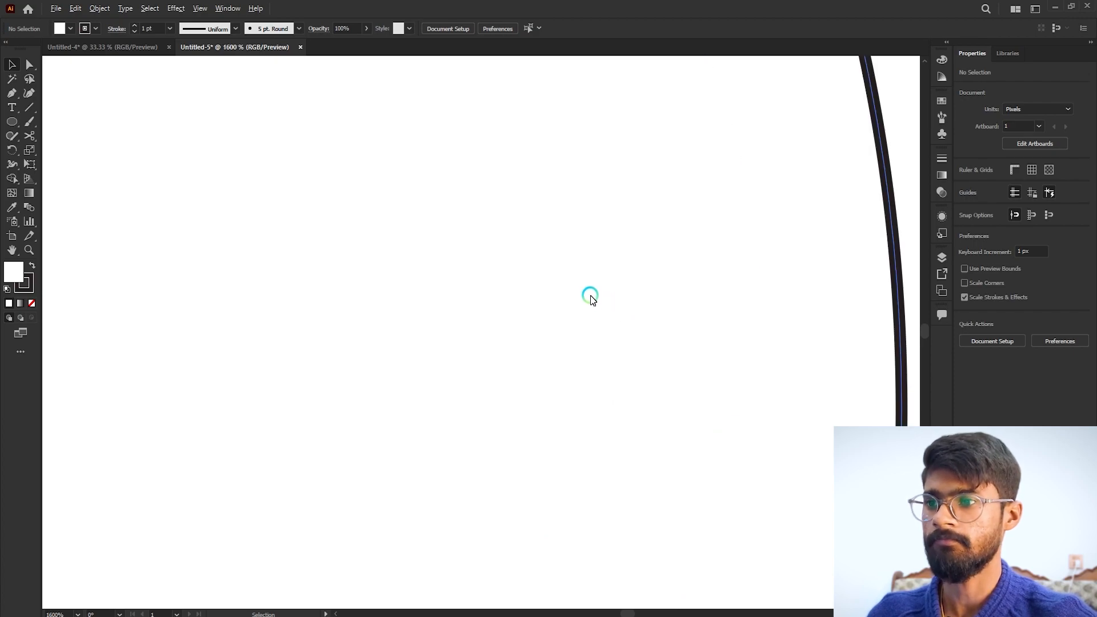
scroll(591, 298, down, 1)
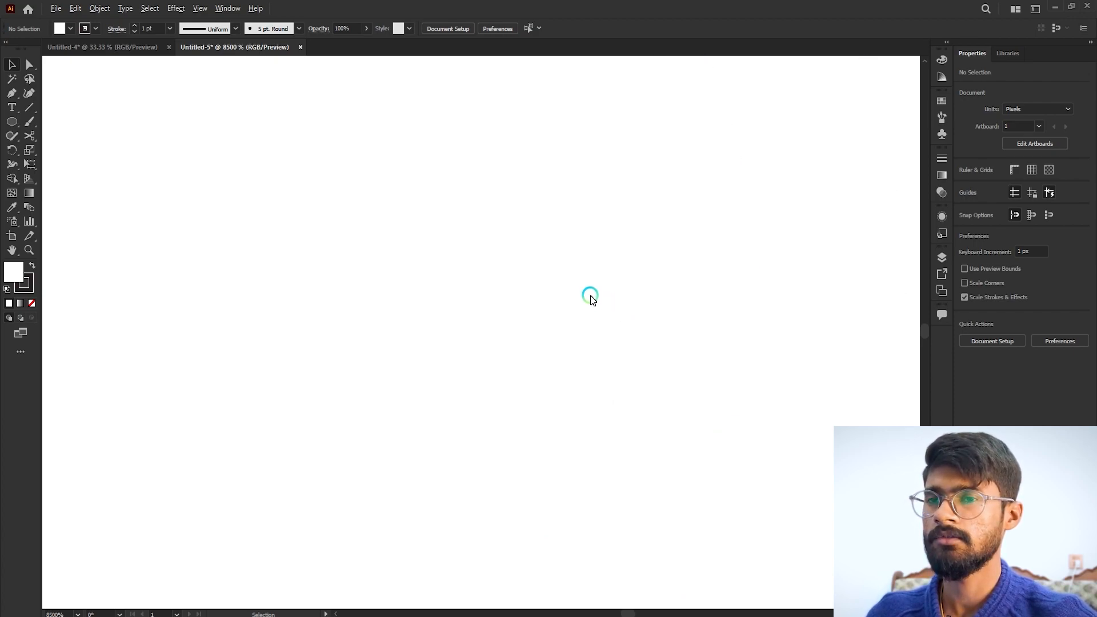
scroll(591, 298, down, 6)
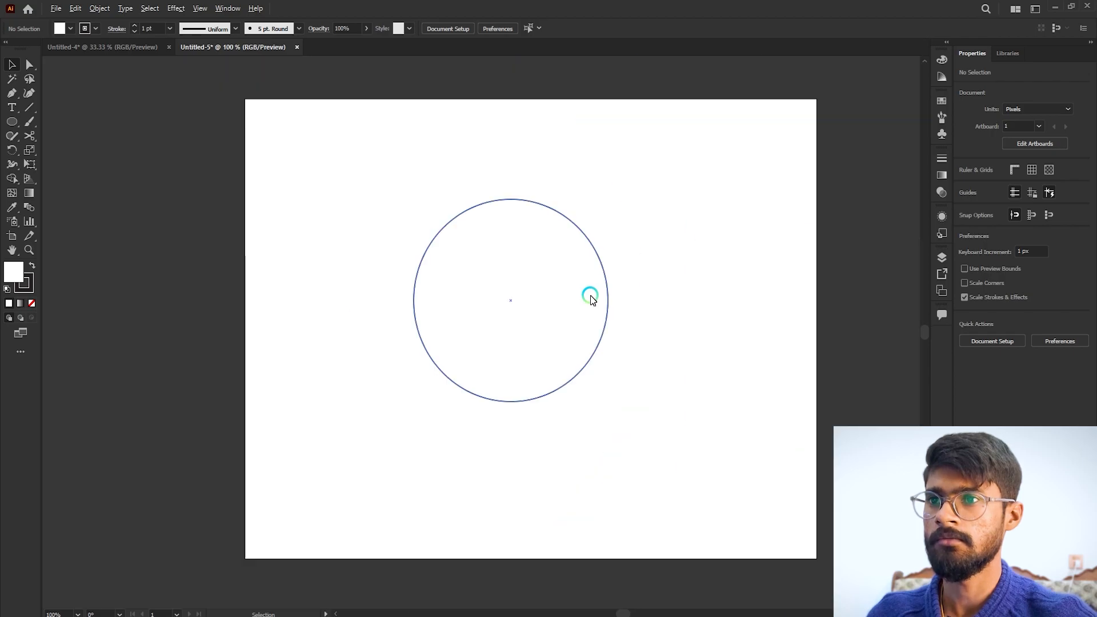
scroll(460, 297, up, 3)
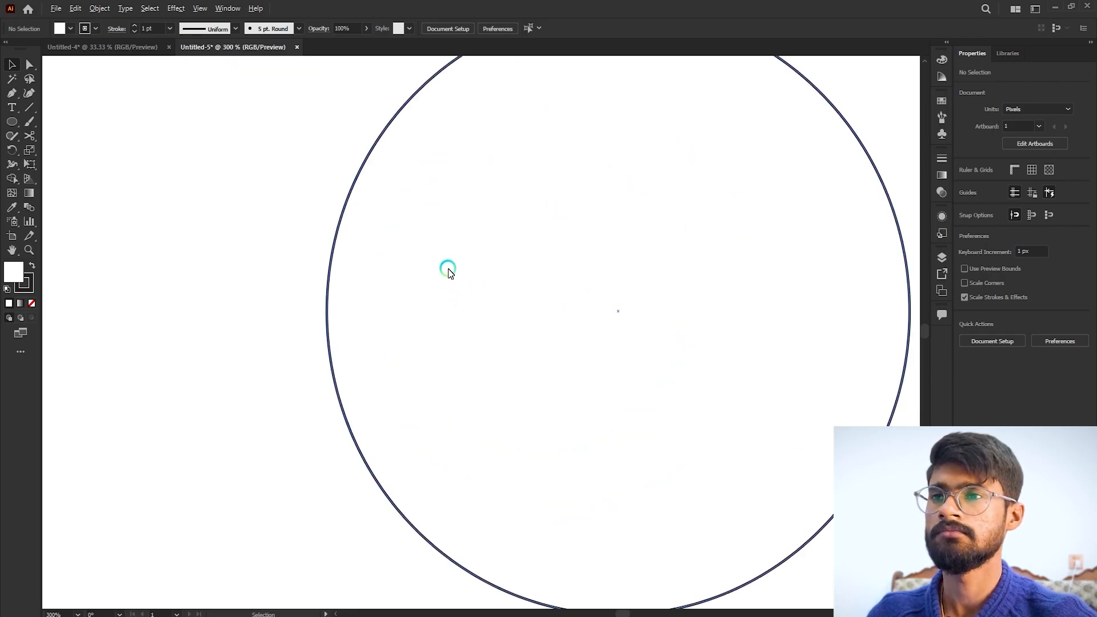
scroll(448, 273, down, 3)
scroll(448, 269, up, 1)
scroll(449, 269, down, 1)
- Move the circle about 643 px left, off the artboard, and place a duplicate level with it farther left
scroll(448, 269, down, 1)
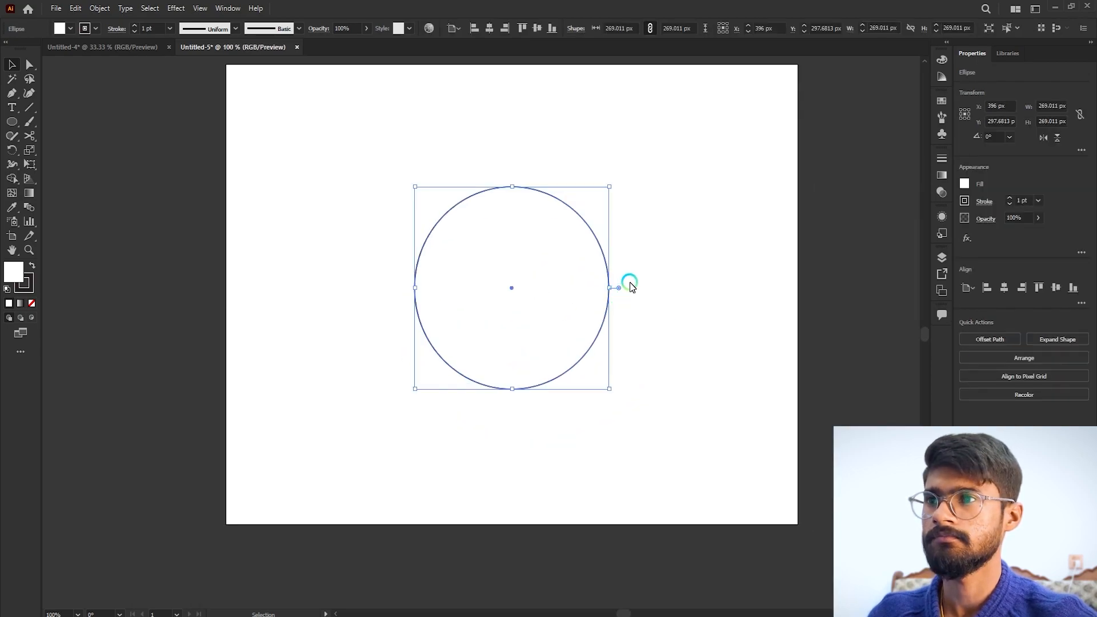
scroll(643, 278, down, 1)
drag(575, 289, 264, 276)
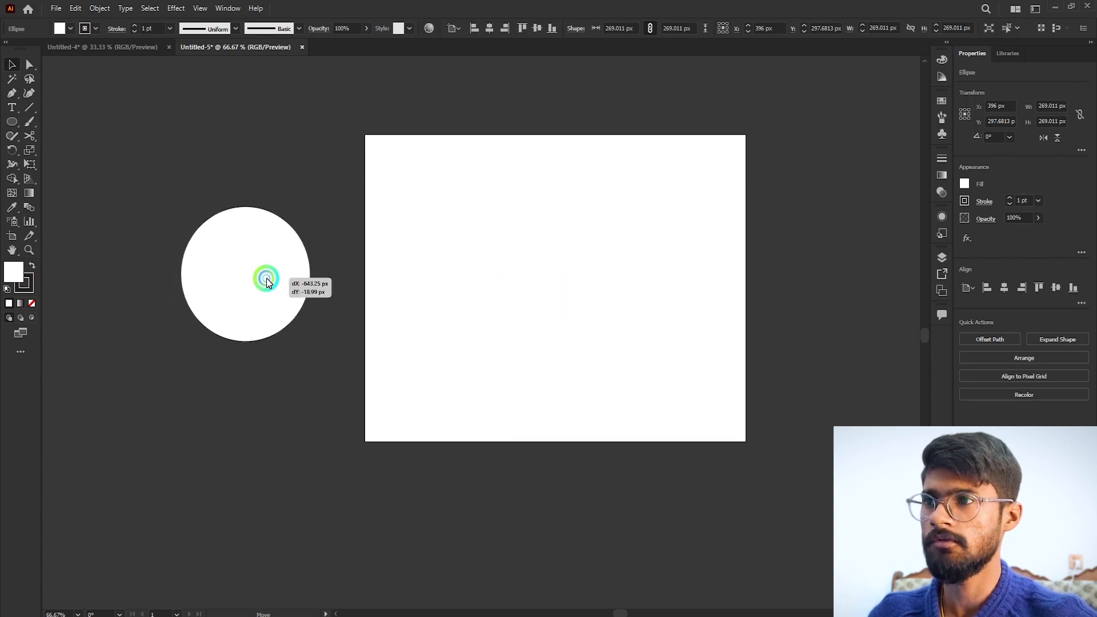
scroll(489, 297, down, 2)
scroll(243, 271, up, 3)
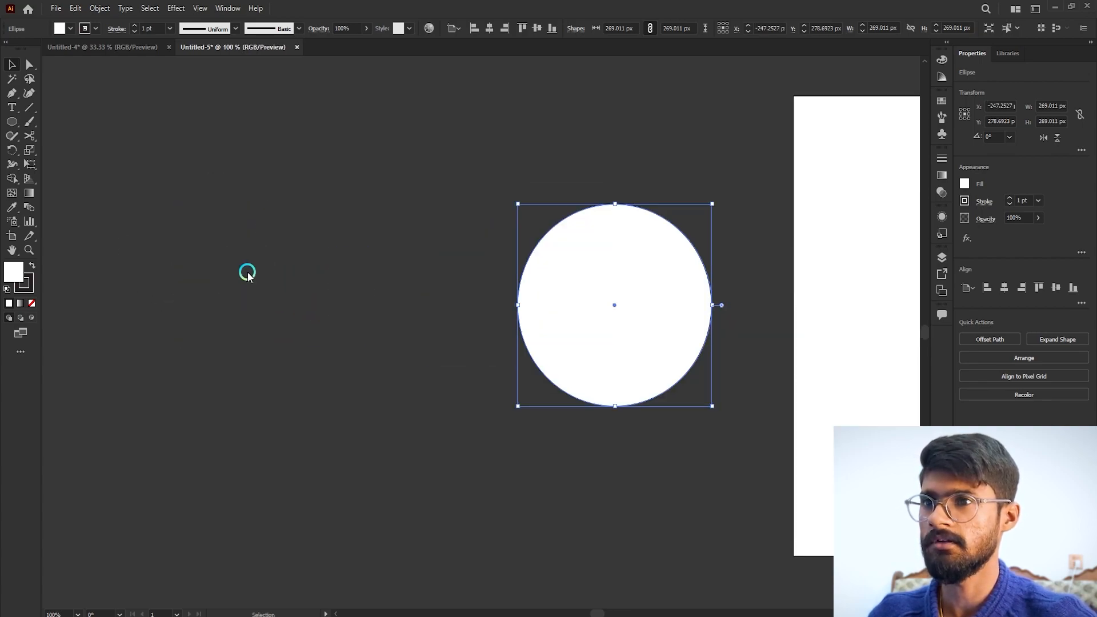
drag(632, 299, 363, 302)
click(460, 338)
- Remove the fill from the circle nearest the artboard and set its stroke weight to 15 pt
click(636, 314)
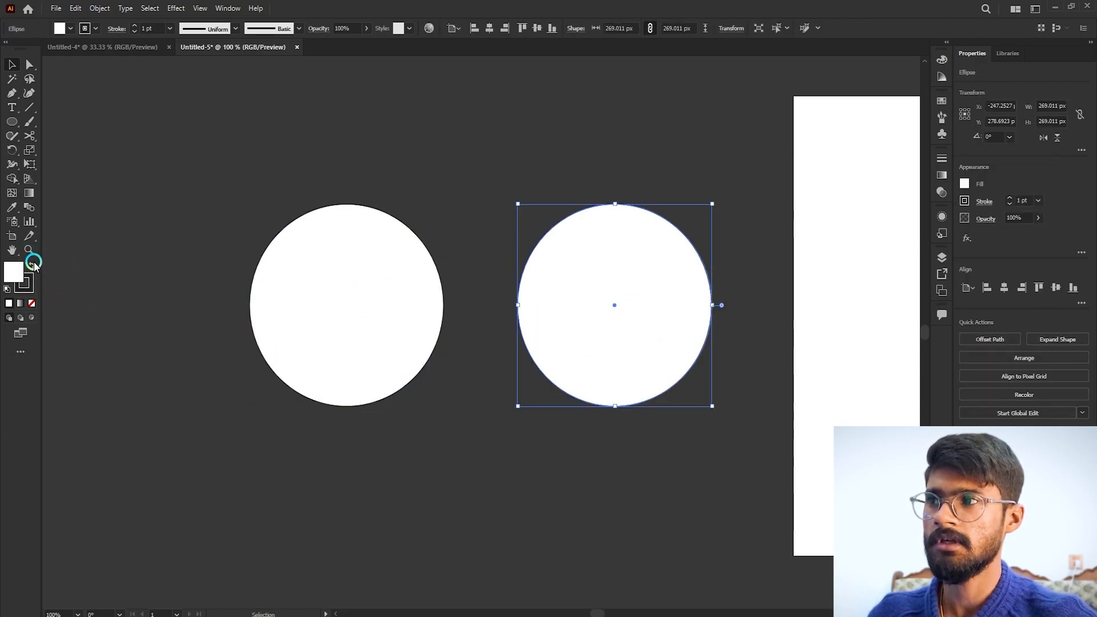
click(32, 303)
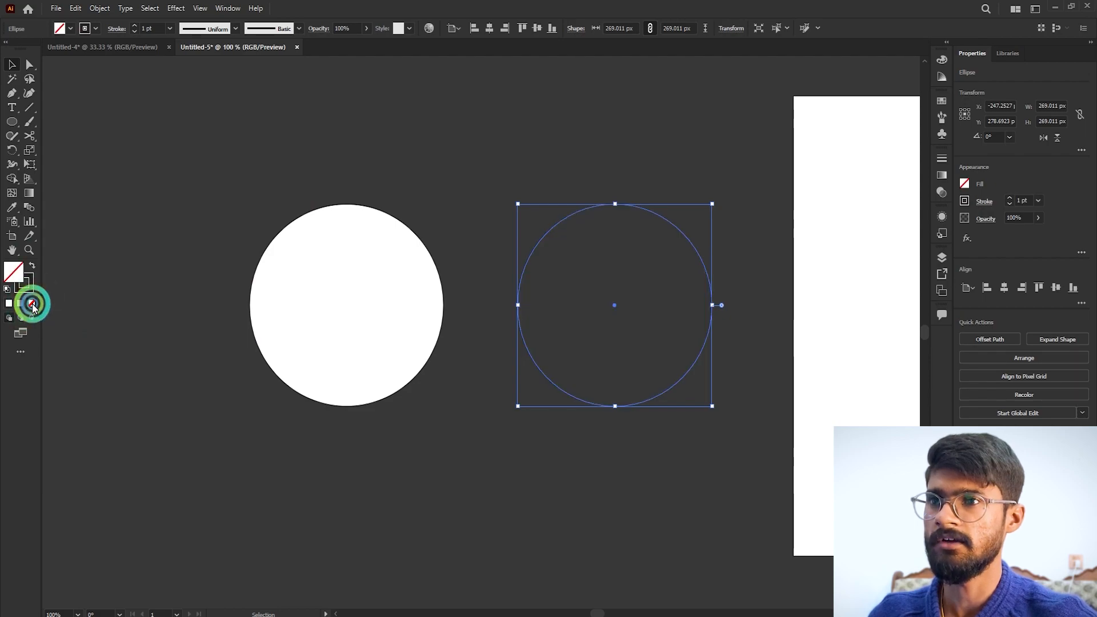
click(132, 26)
click(132, 26)
click(132, 26)
click(132, 26)
click(132, 26)
click(132, 26)
click(132, 26)
click(132, 26)
click(132, 27)
click(132, 26)
click(132, 26)
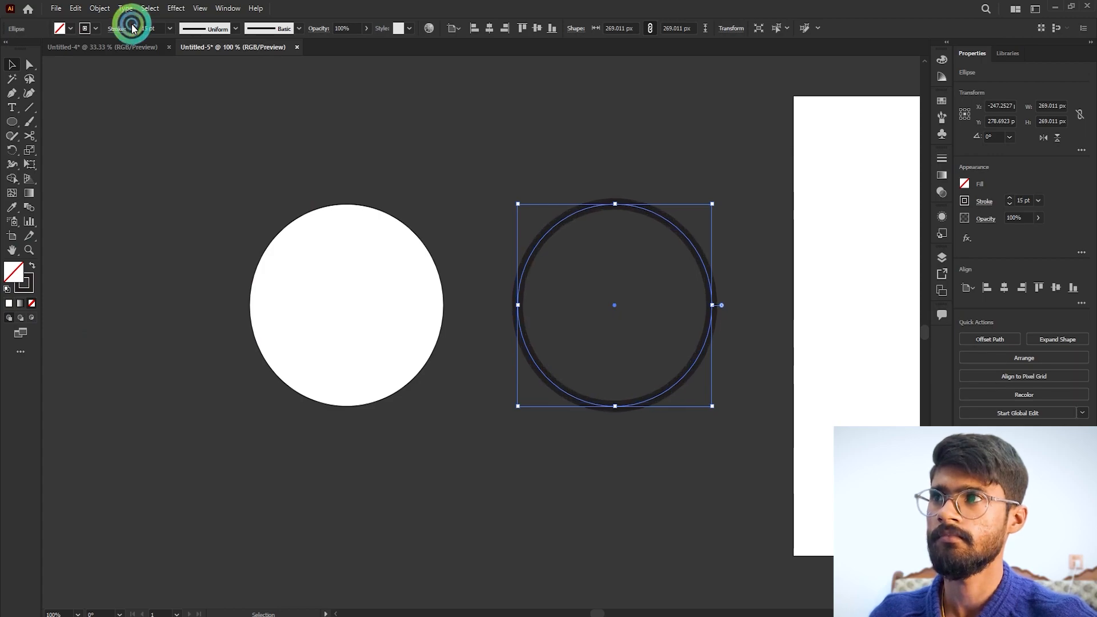
click(465, 147)
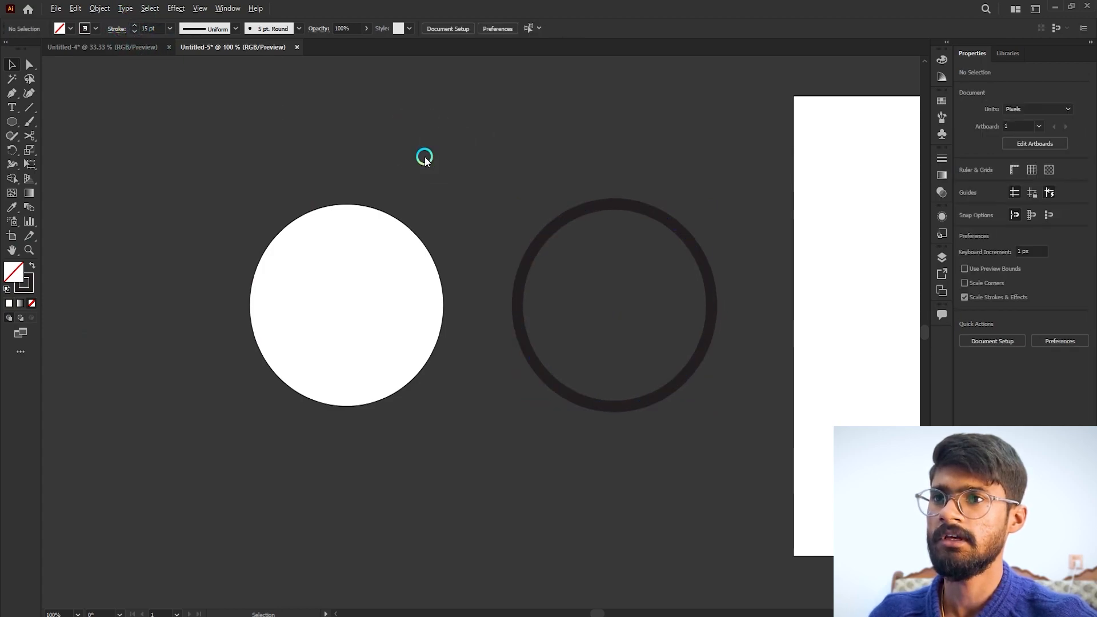
- Duplicate the 15 pt ring horizontally to the right so the copy straddles the artboard's left edge
scroll(424, 157, down, 1)
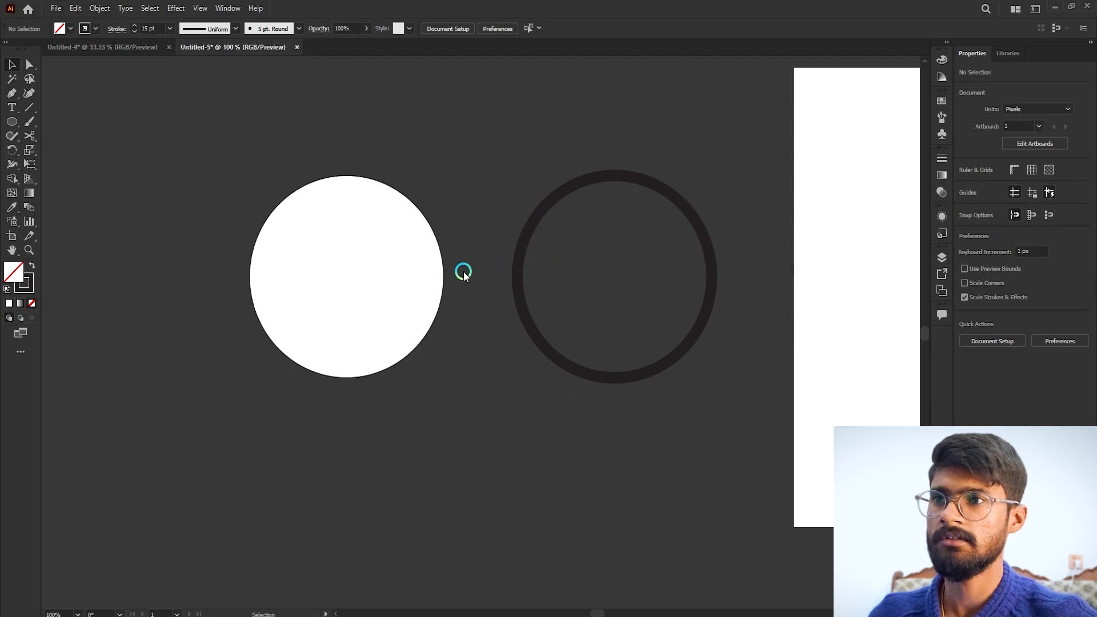
scroll(464, 272, down, 1)
scroll(749, 267, up, 2)
drag(481, 287, 803, 290)
click(306, 106)
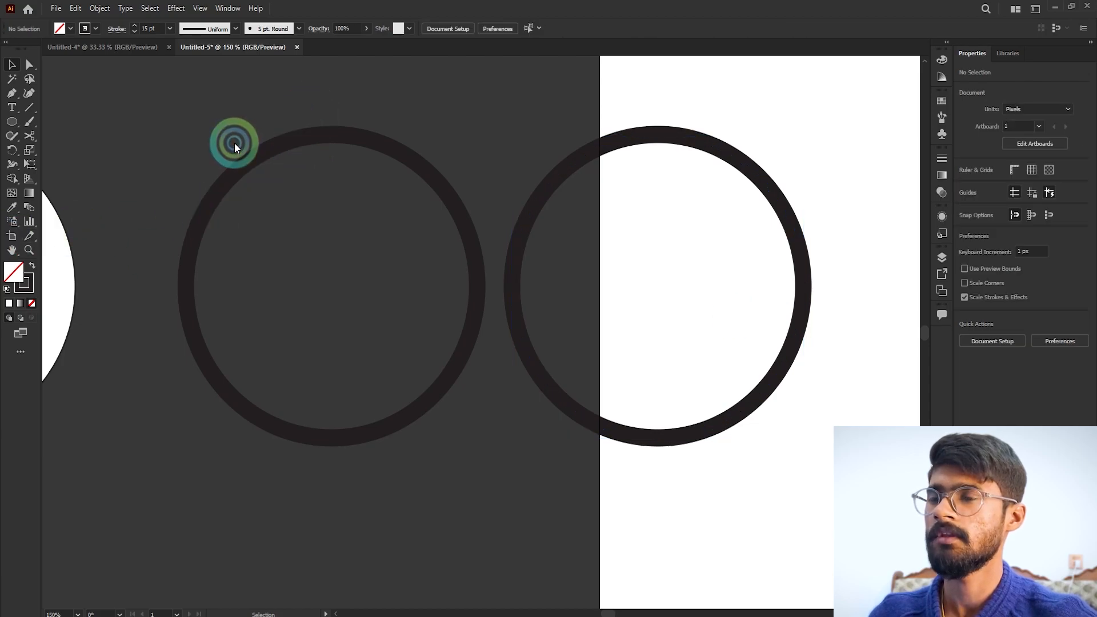
- Draw a straight diagonal Pen line across the copied ring from upper right to lower left, about 203 px wide and 276 px tall
click(12, 96)
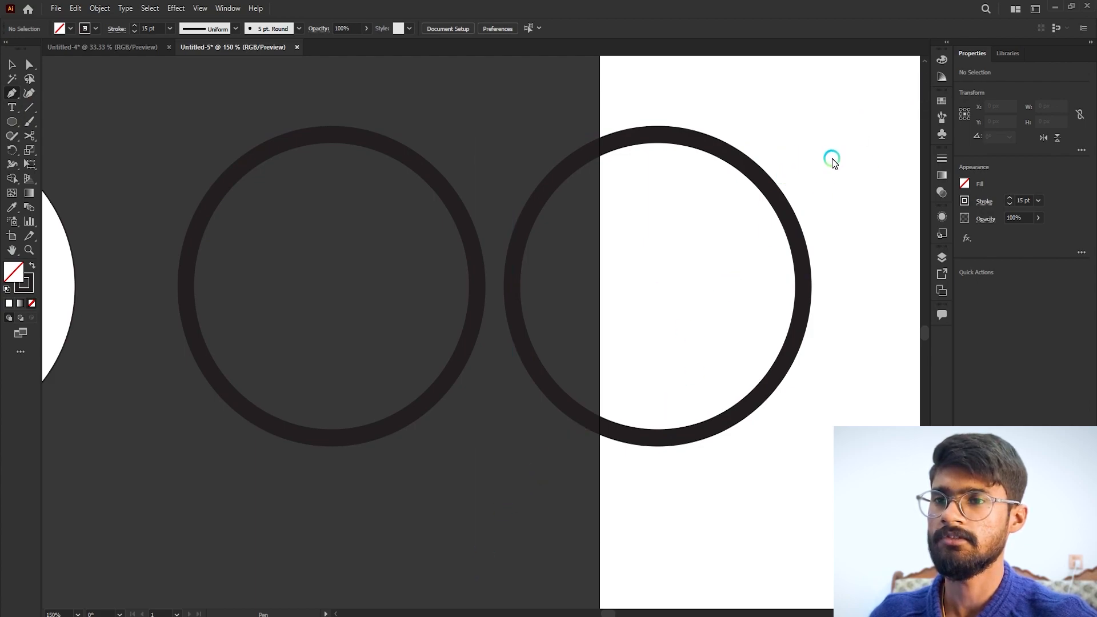
click(799, 165)
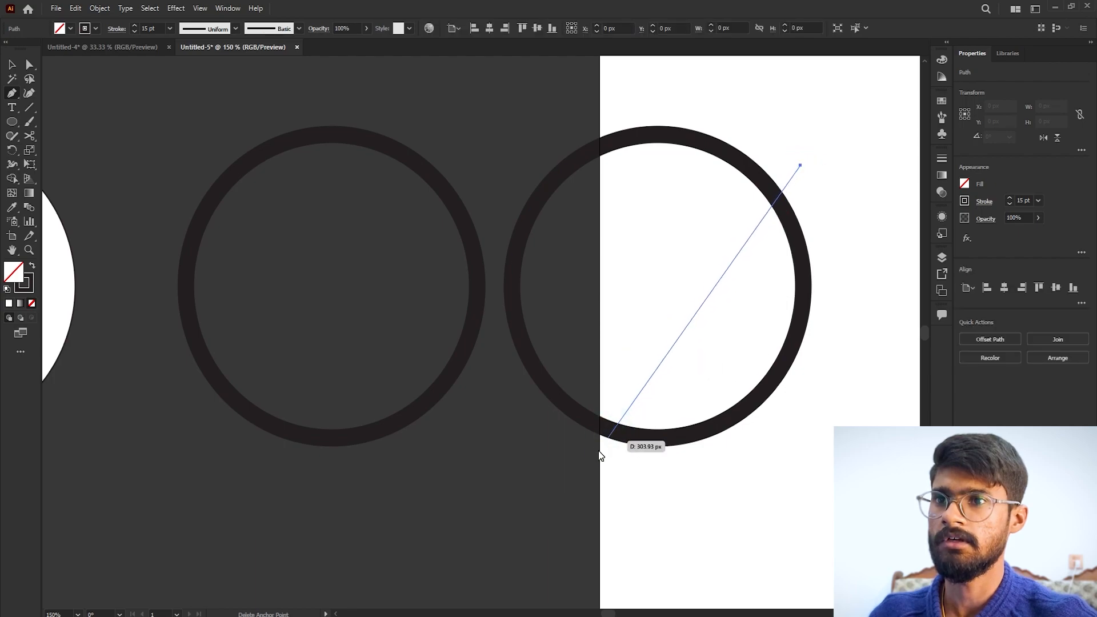
click(582, 476)
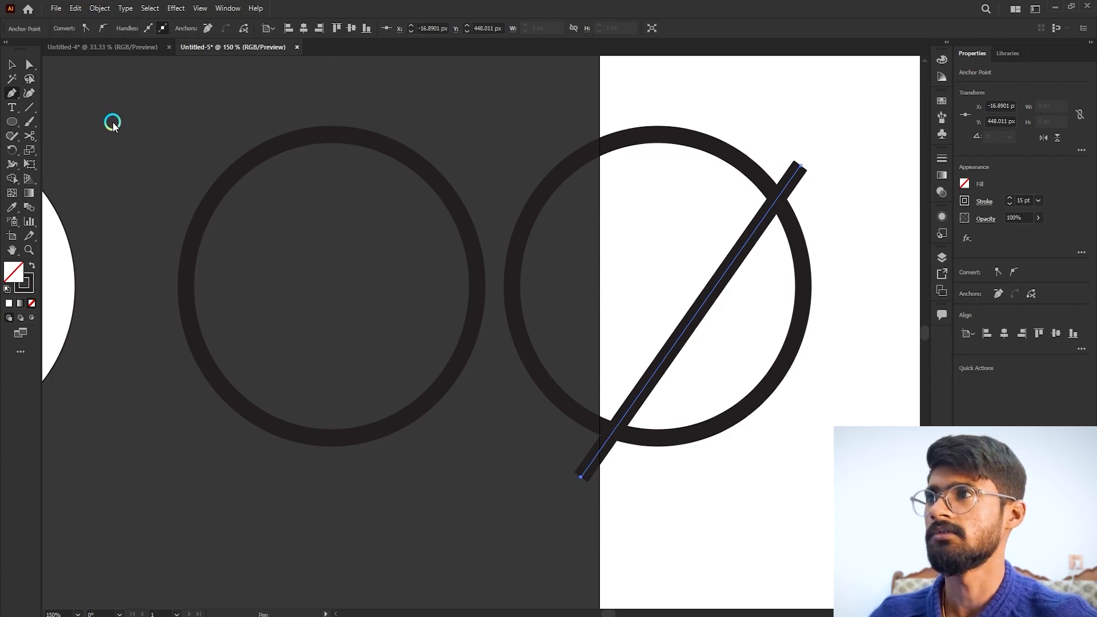
click(11, 65)
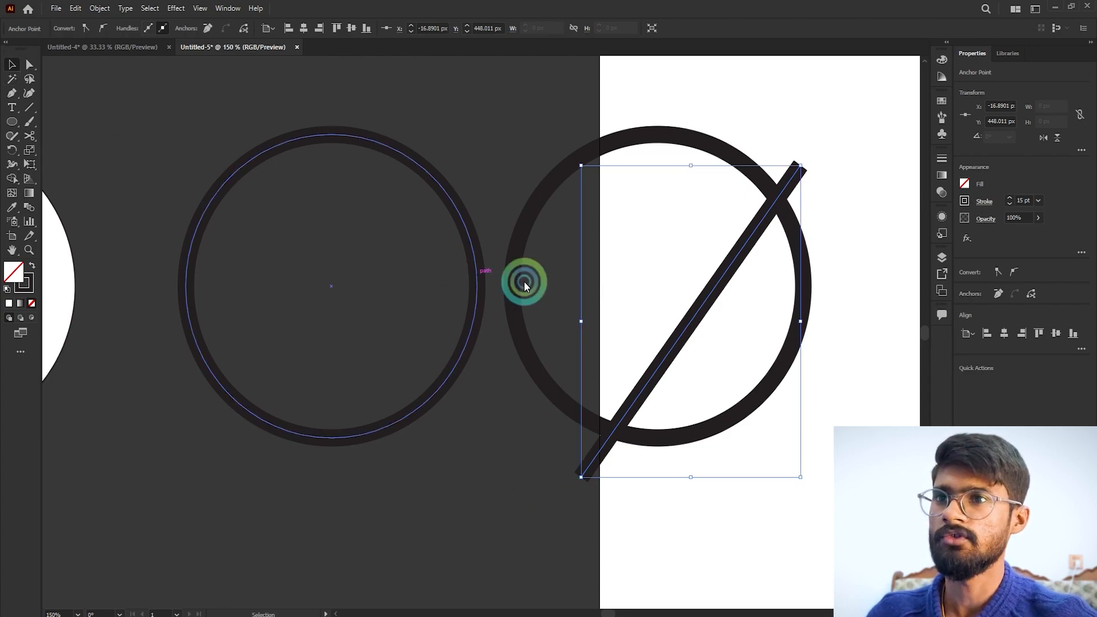
- Reduce the diagonal line's stroke weight to 0.25 pt
click(685, 334)
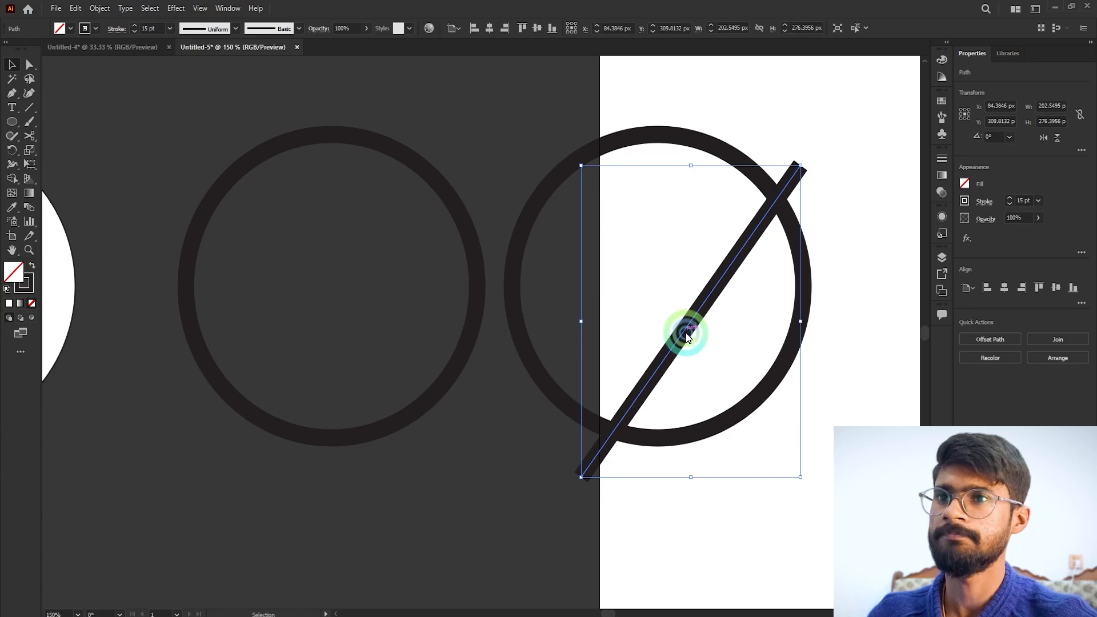
scroll(702, 342, up, 2)
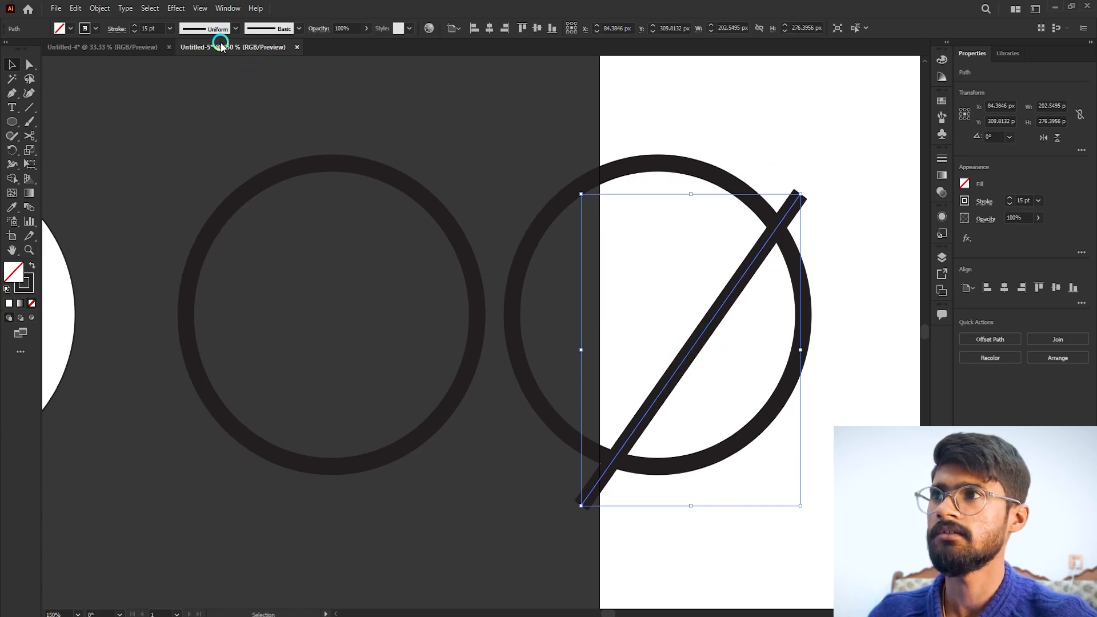
click(131, 32)
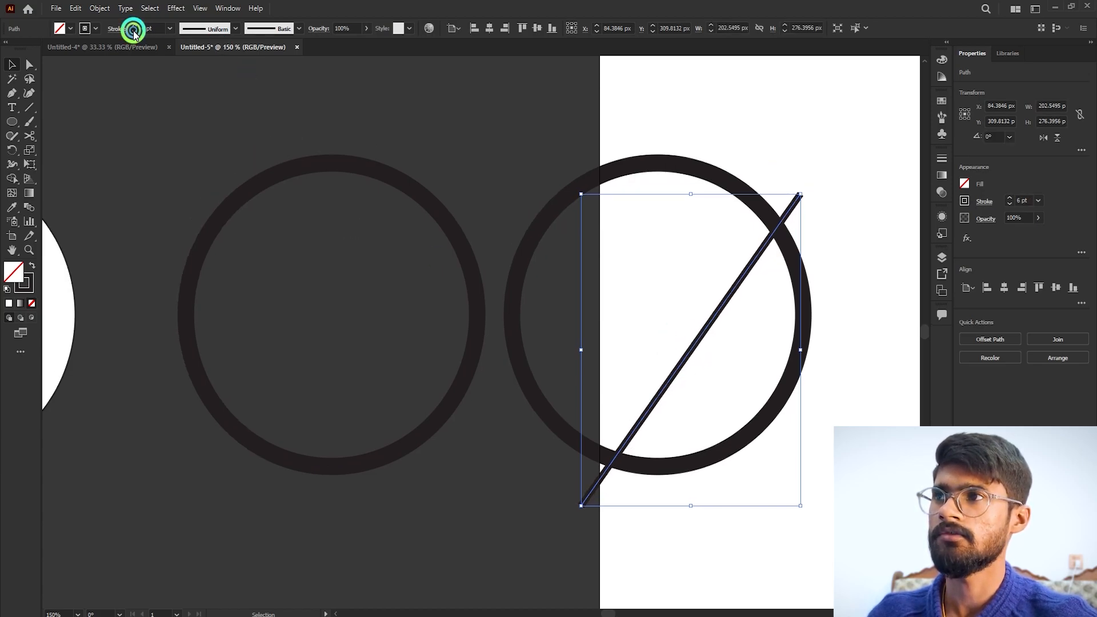
click(133, 33)
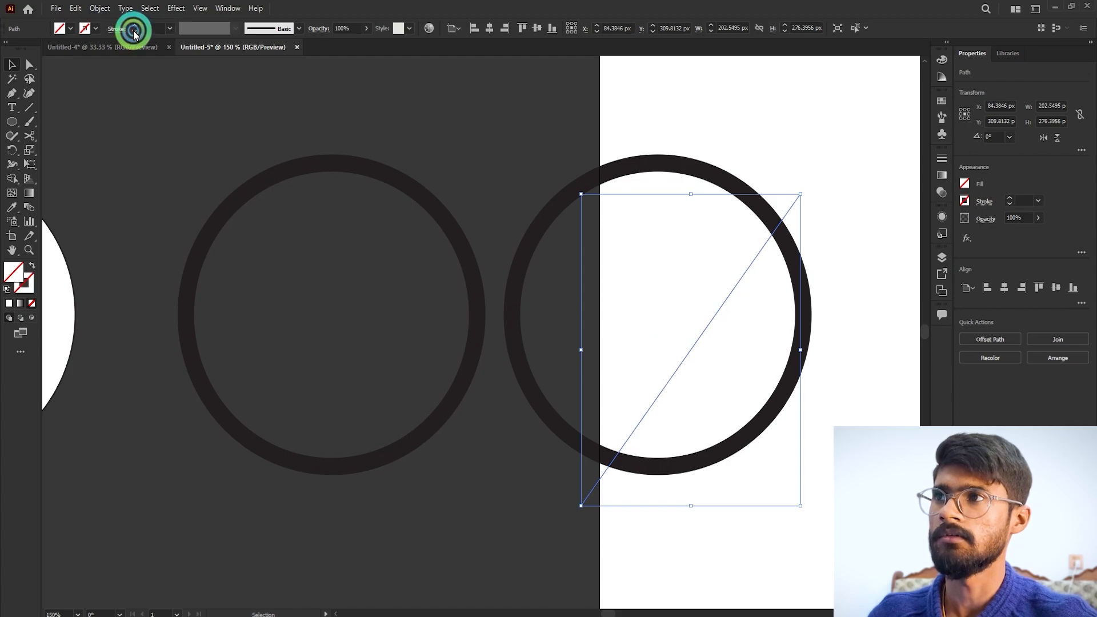
click(135, 25)
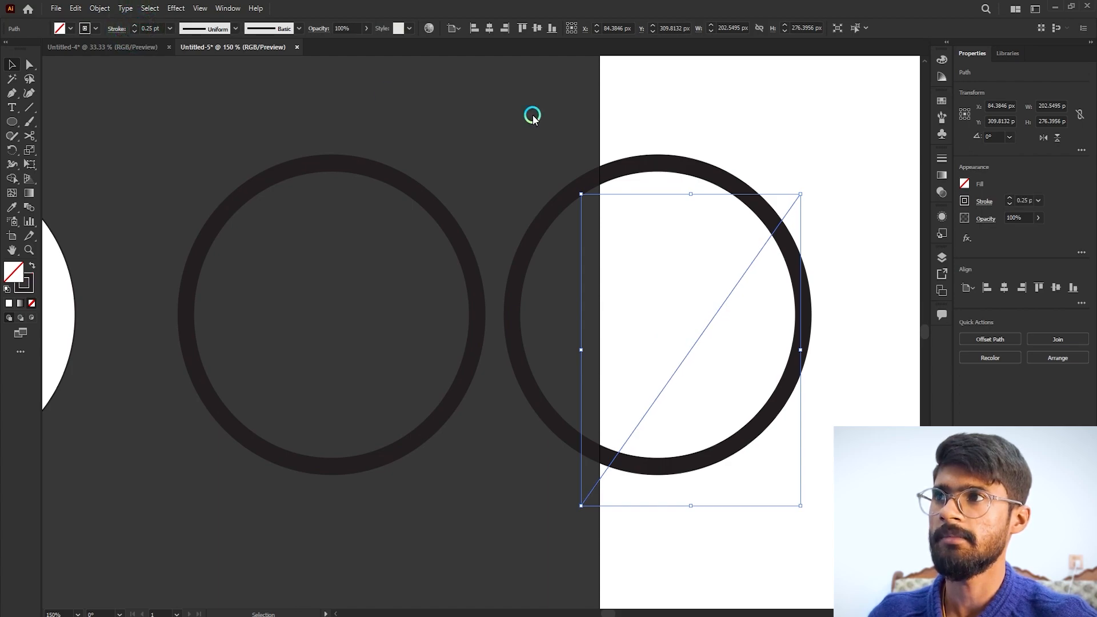
click(799, 163)
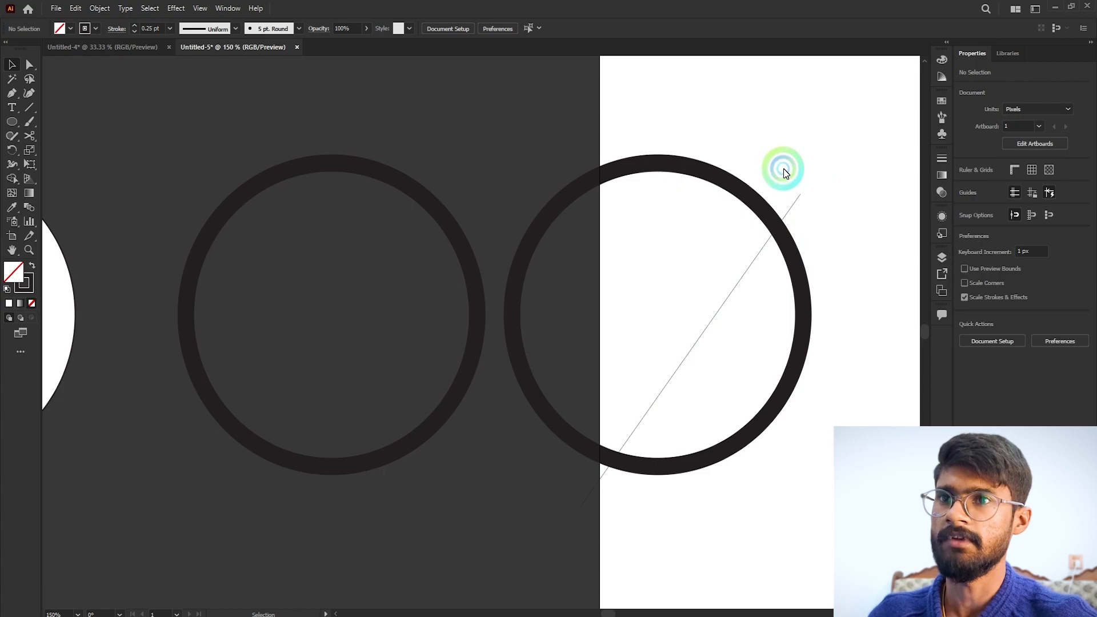
- Use the Shape Builder on the copied ring and diagonal line to remove the ring's upper-left arc
drag(821, 137, 669, 463)
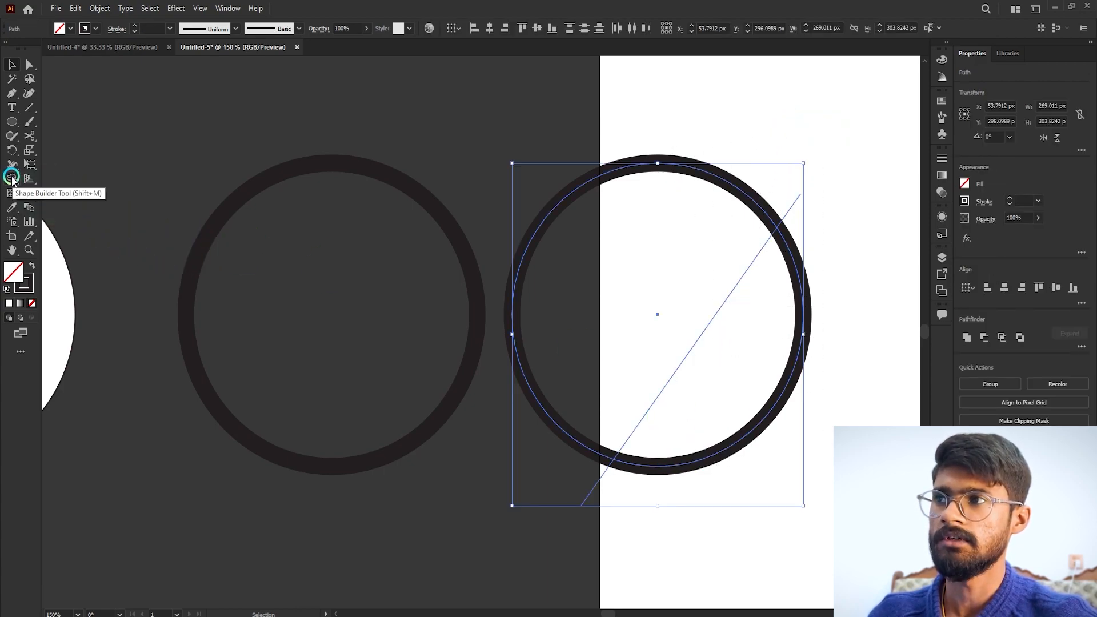
click(11, 179)
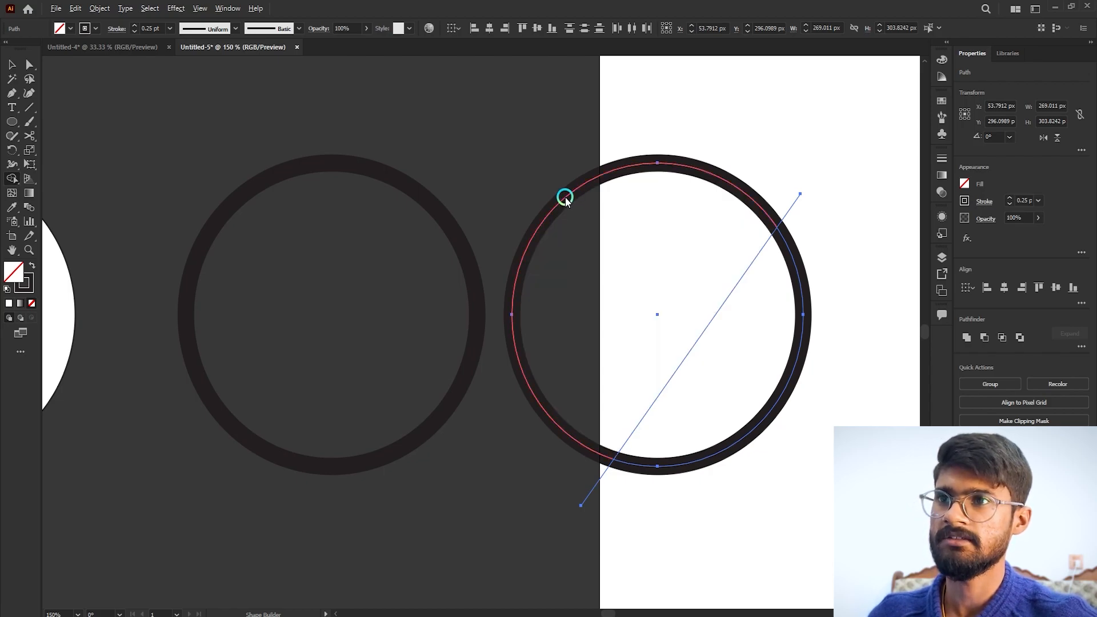
alt+click(563, 199)
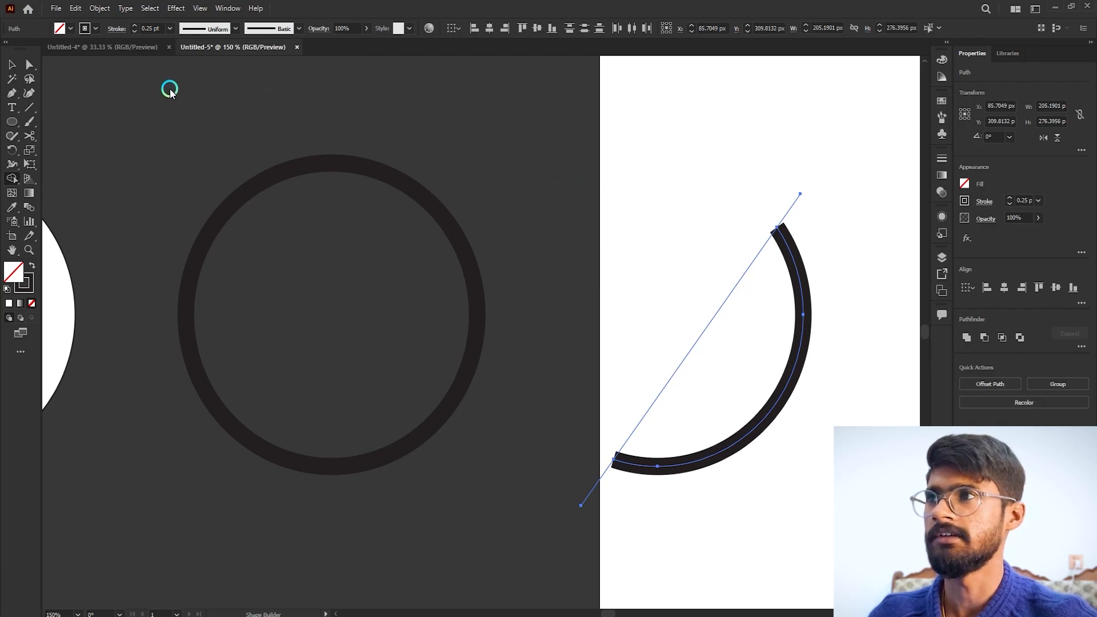
click(9, 66)
click(526, 166)
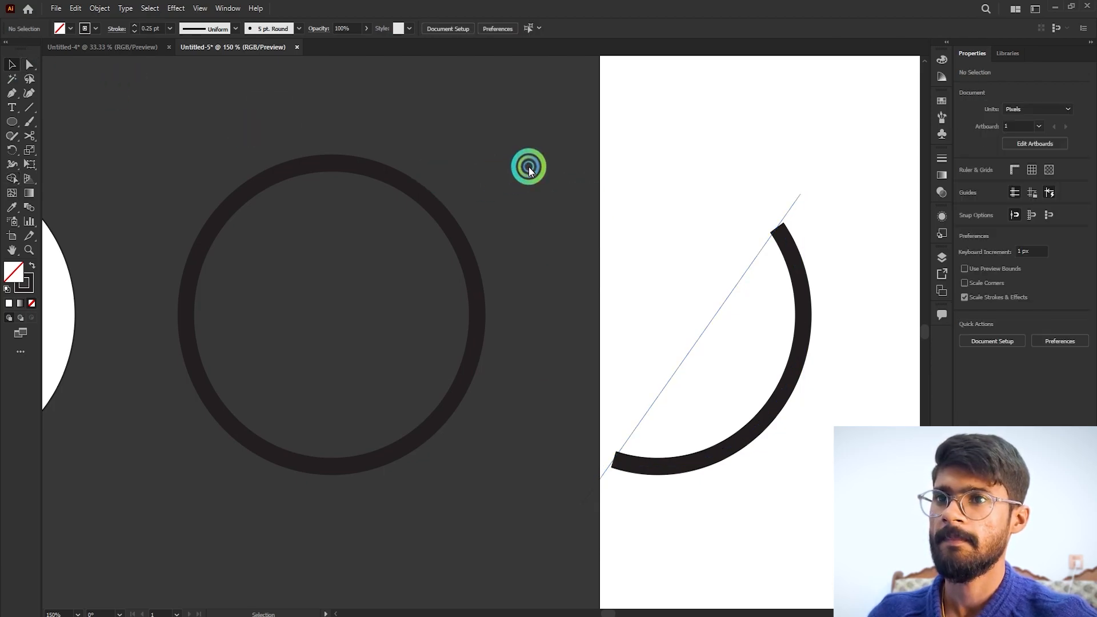
- Delete the diagonal line and move the remaining arc onto the lower-right part of the complete ring
click(732, 301)
key(Delete)
drag(796, 350, 471, 351)
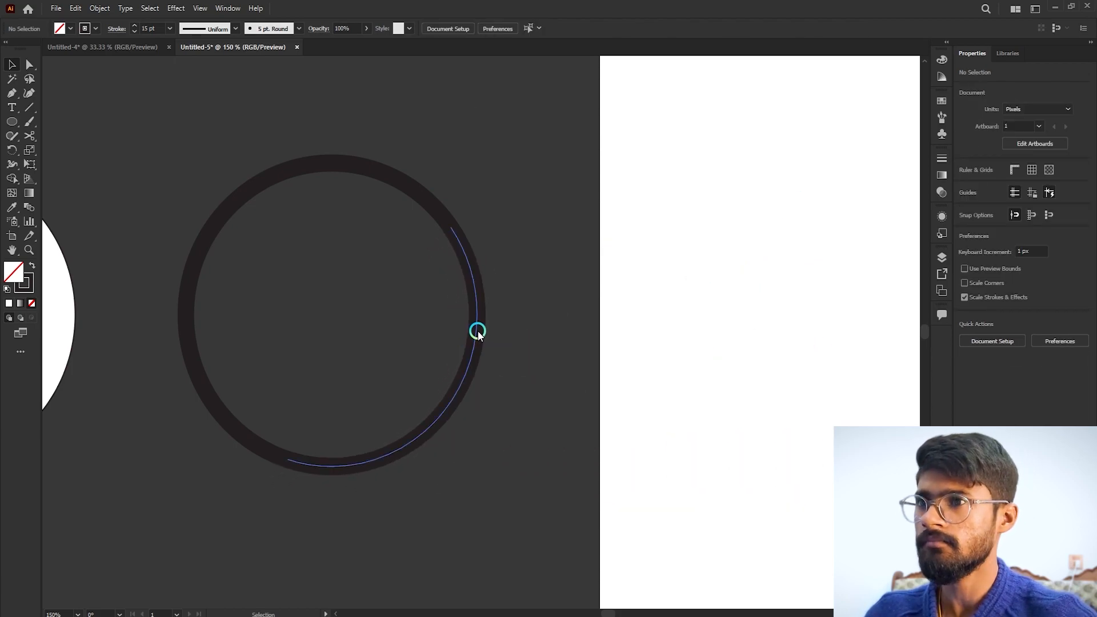
- Change the lower-right arc's stroke color to the mid gray 7F7F7F
click(477, 332)
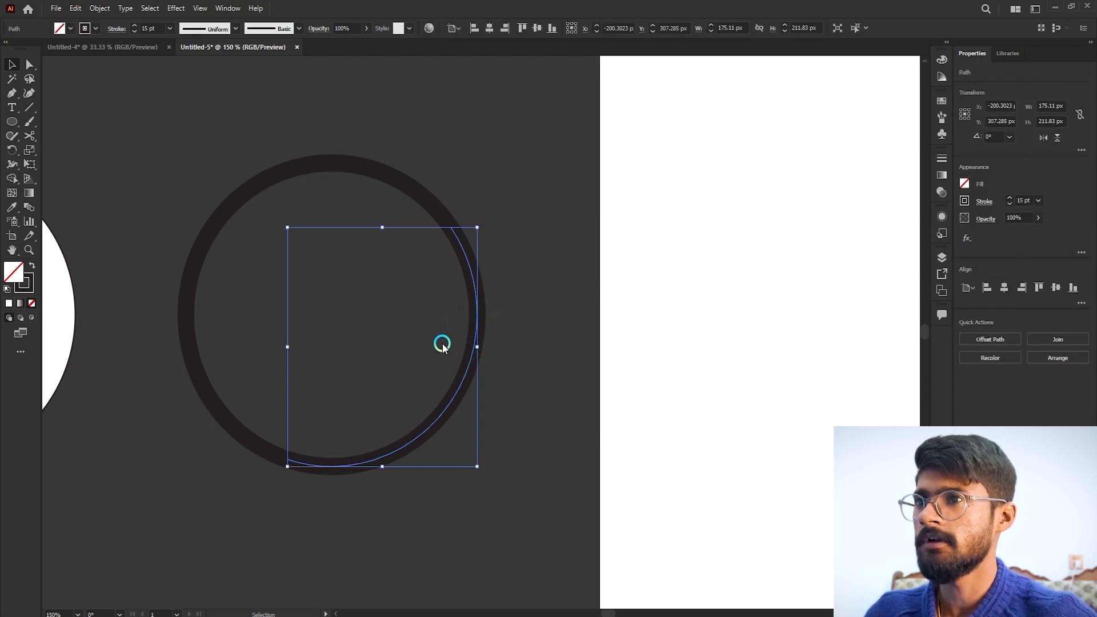
double_click(24, 291)
mouse_move(602, 300)
mouse_down()
mouse_move(599, 251)
mouse_move(595, 296)
mouse_up()
click(864, 225)
click(646, 253)
scroll(513, 204, down, 2)
scroll(295, 188, up, 1)
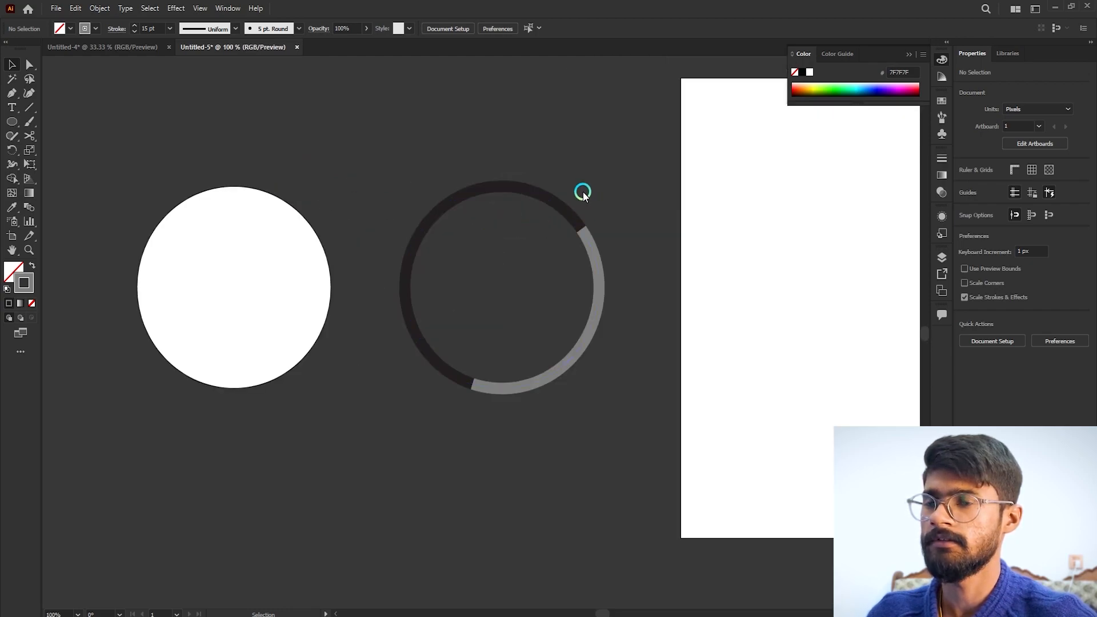
scroll(616, 345, up, 1)
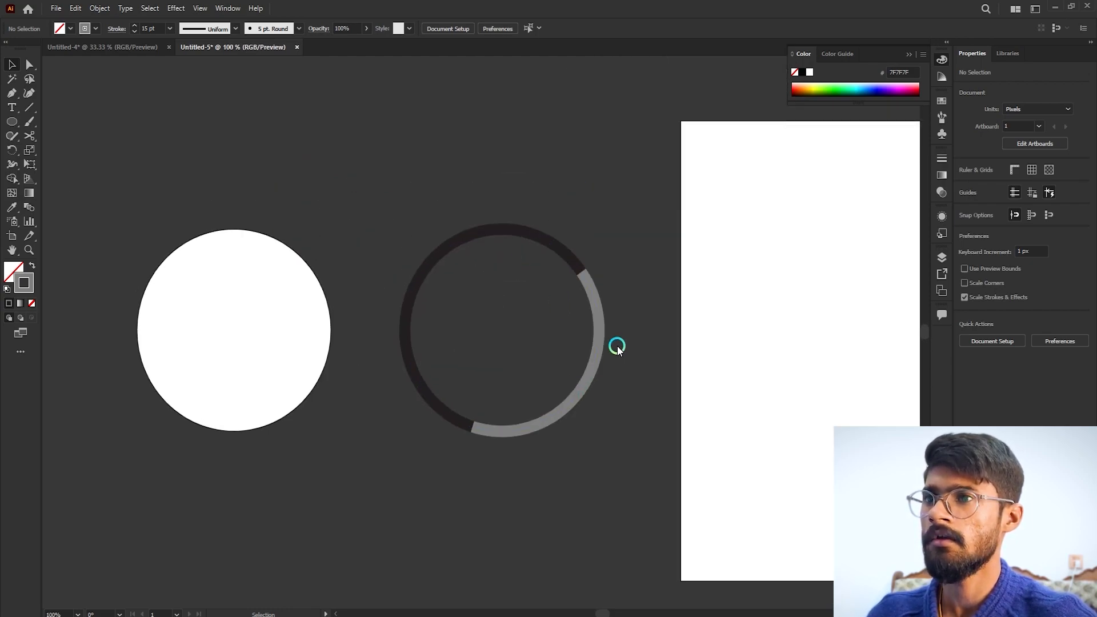
- Group the dark ring with its gray arc and move the group slightly left
drag(602, 180, 480, 440)
click(669, 393)
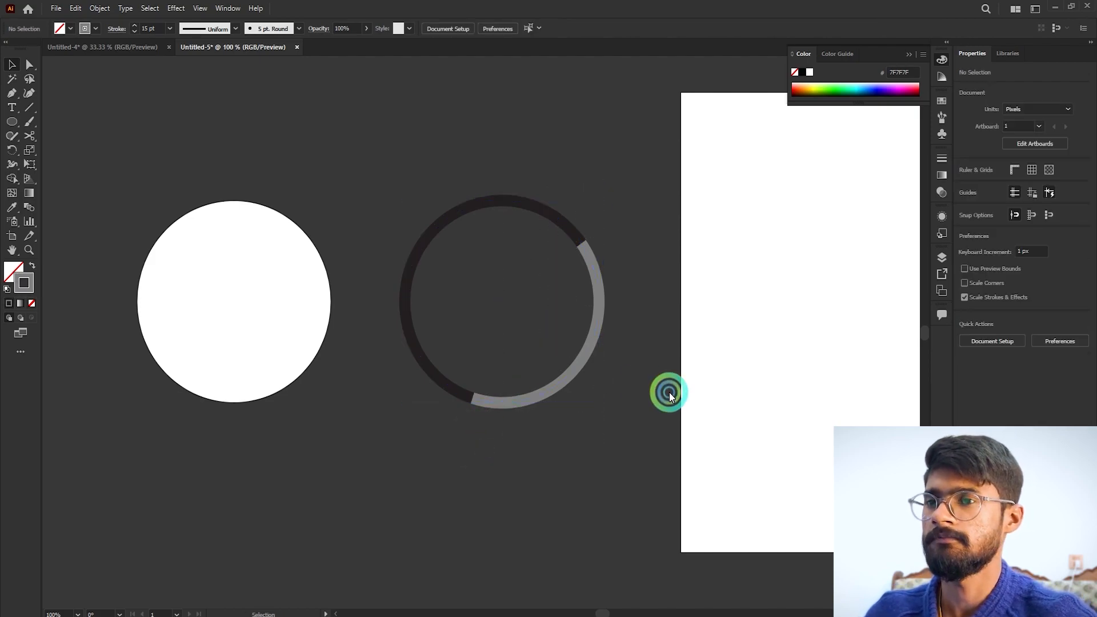
mouse_move(578, 368)
mouse_down()
mouse_move(616, 380)
mouse_move(562, 366)
mouse_up()
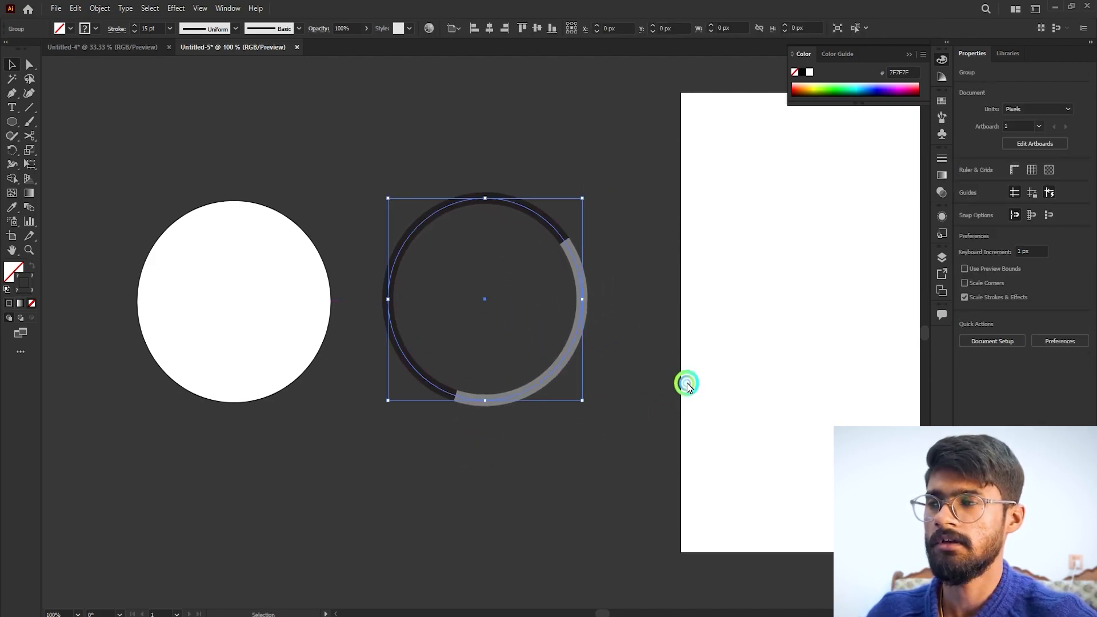
click(331, 325)
- Remove the stroke from the white circle
click(271, 311)
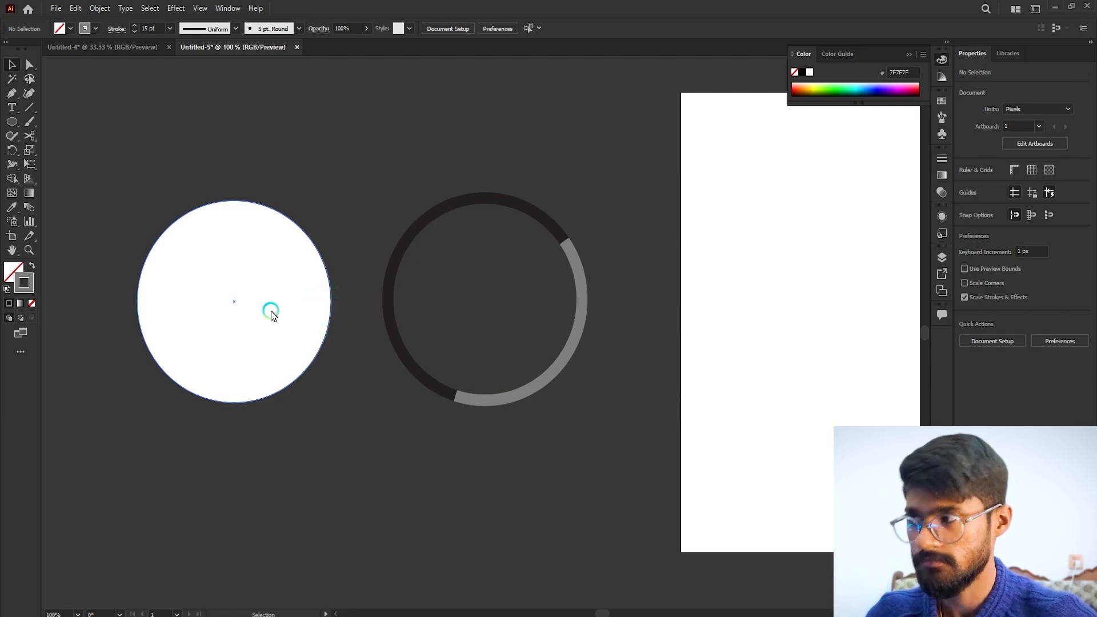
click(214, 302)
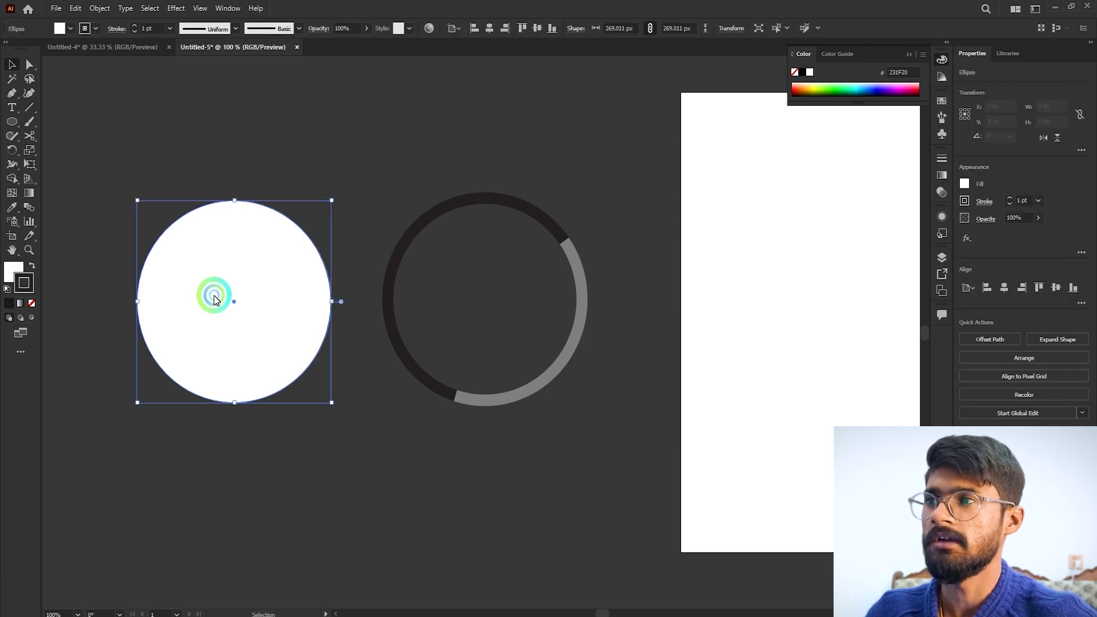
click(29, 289)
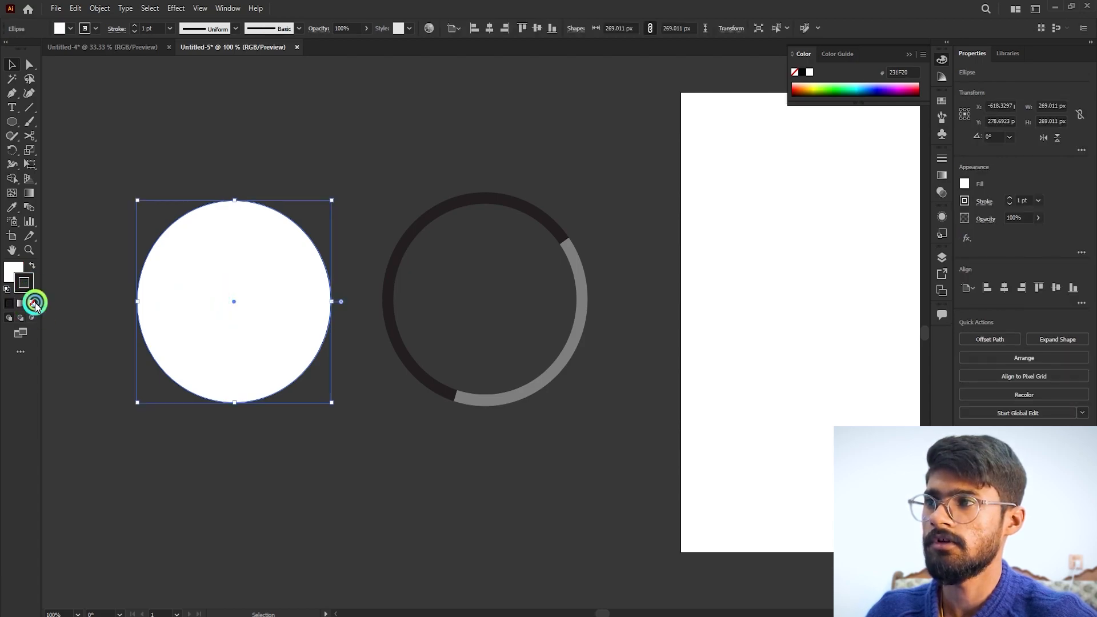
click(199, 119)
- Move the white circle onto the ring group and send it to the back
drag(193, 313, 447, 309)
right_click(447, 309)
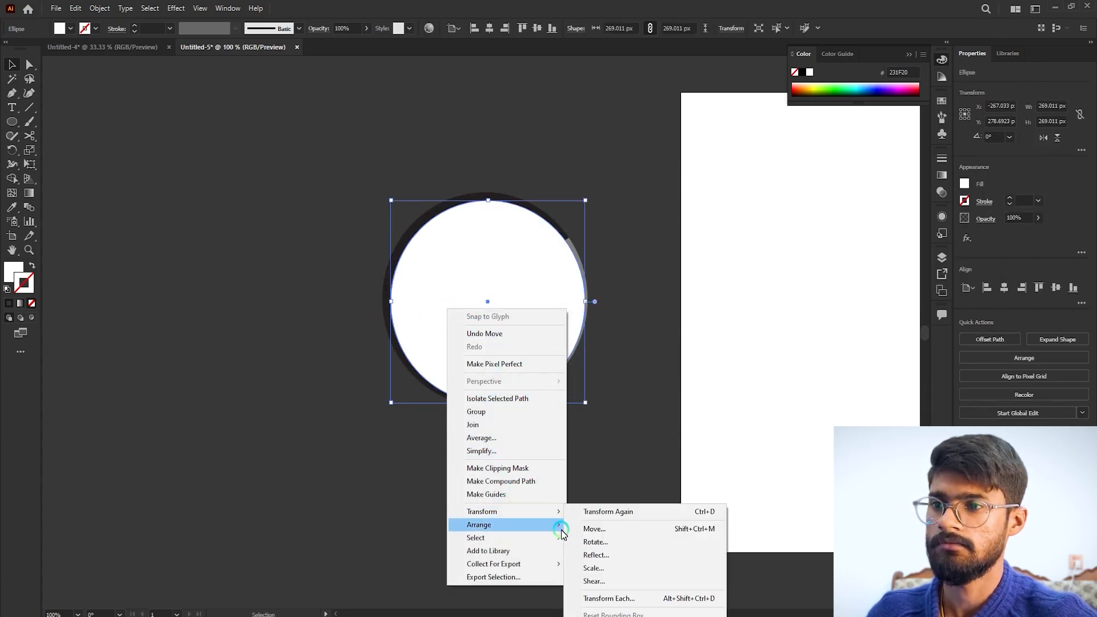
click(597, 563)
click(534, 256)
scroll(533, 256, up, 1)
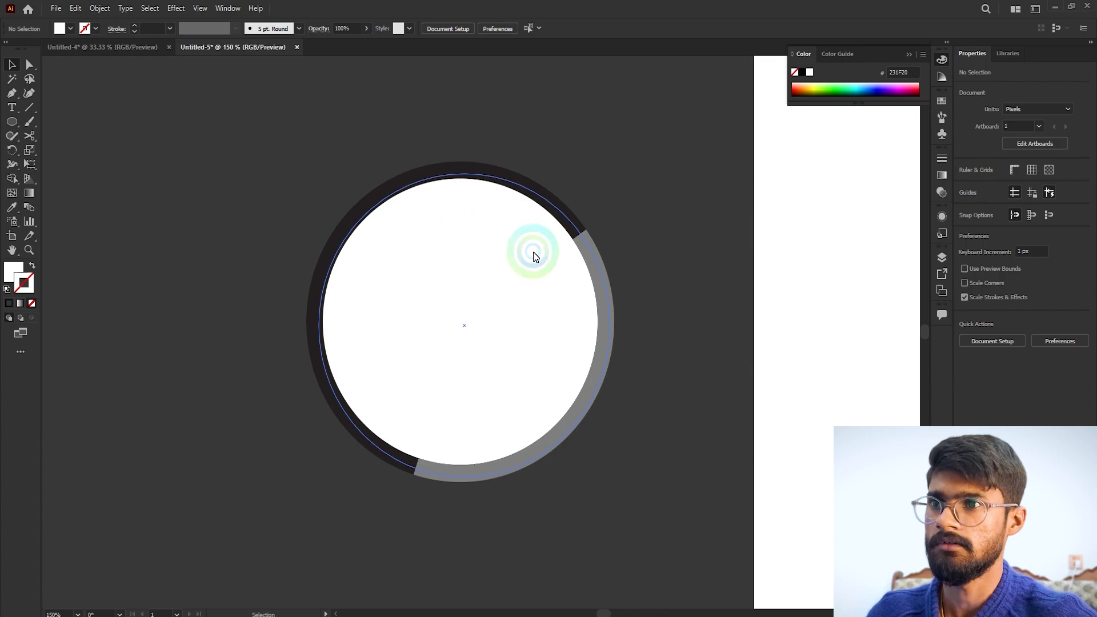
- Align the vertical centers of the white circle and the ring group
click(491, 276)
shift+click(528, 392)
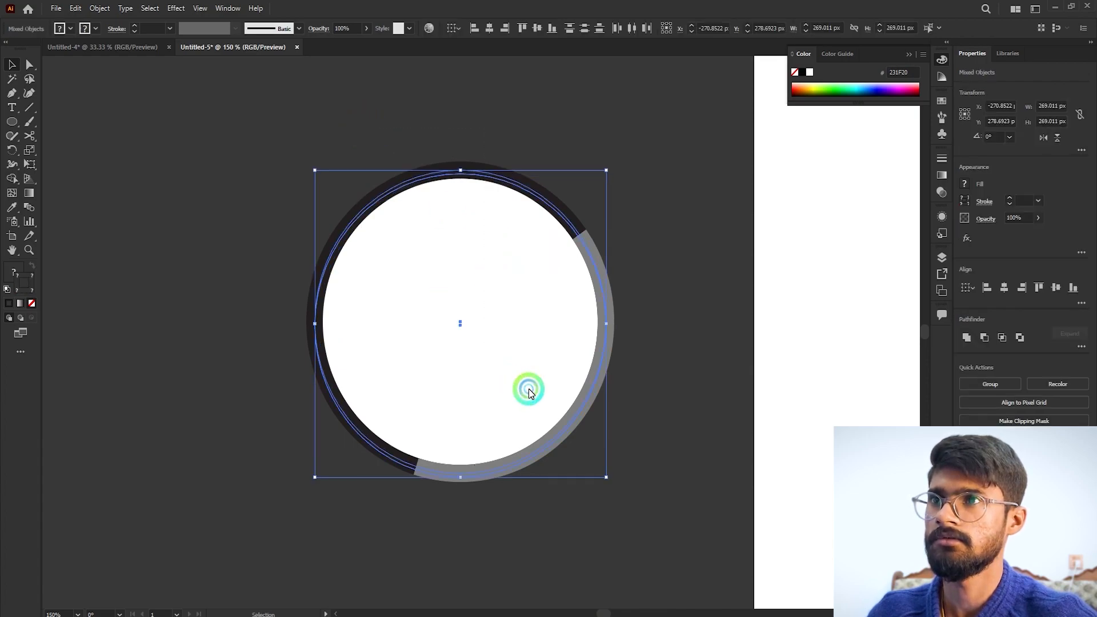
click(541, 29)
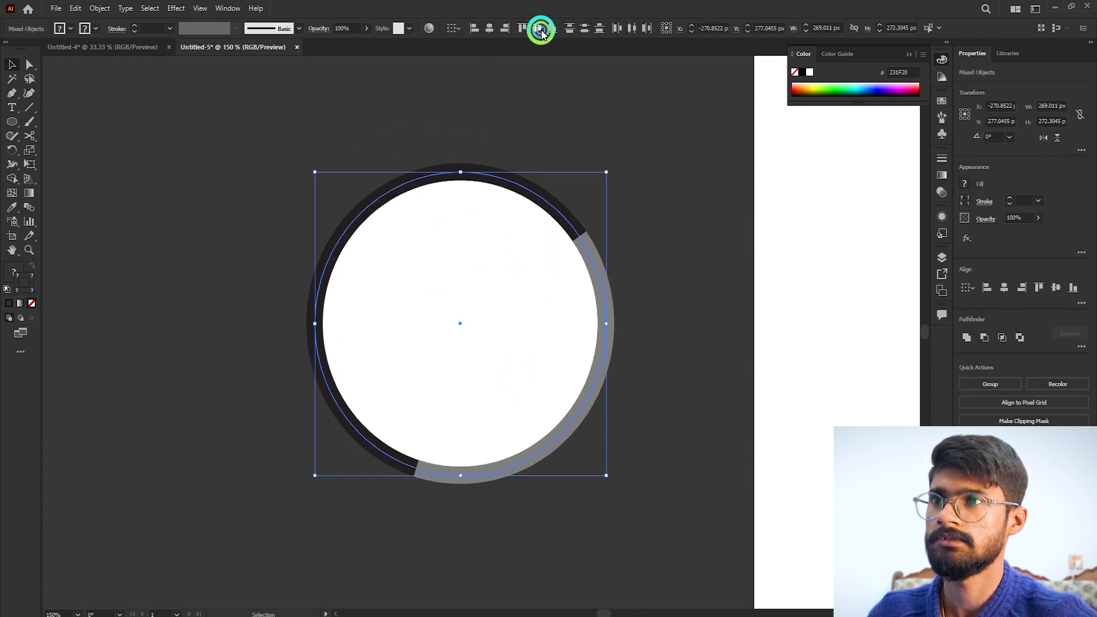
click(731, 184)
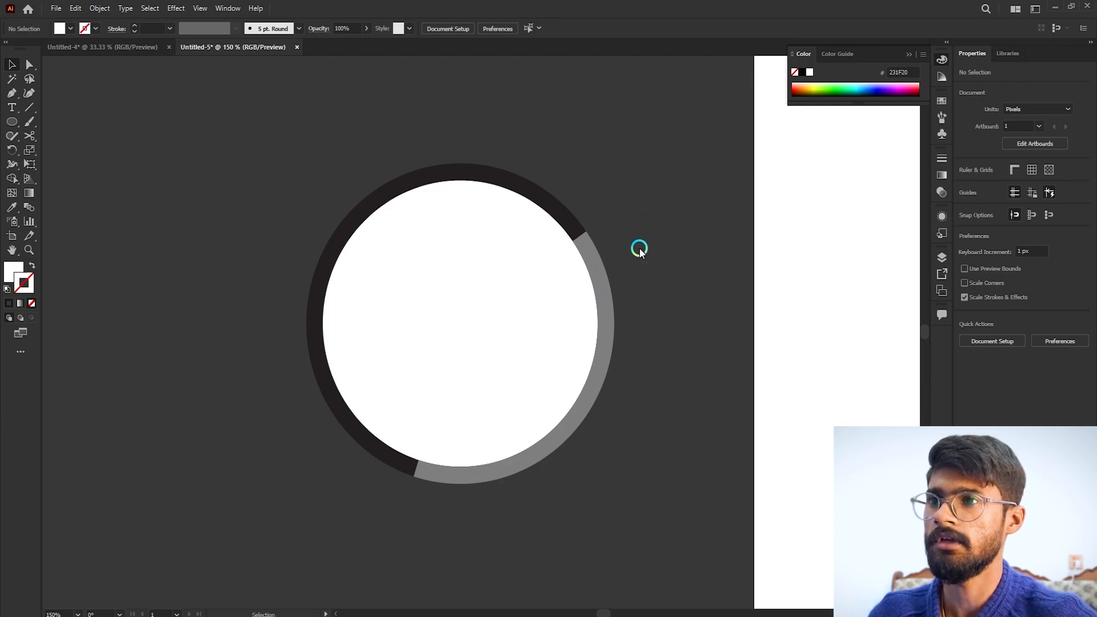
- Scale the white circle down around its center to about 259 px in diameter
click(508, 313)
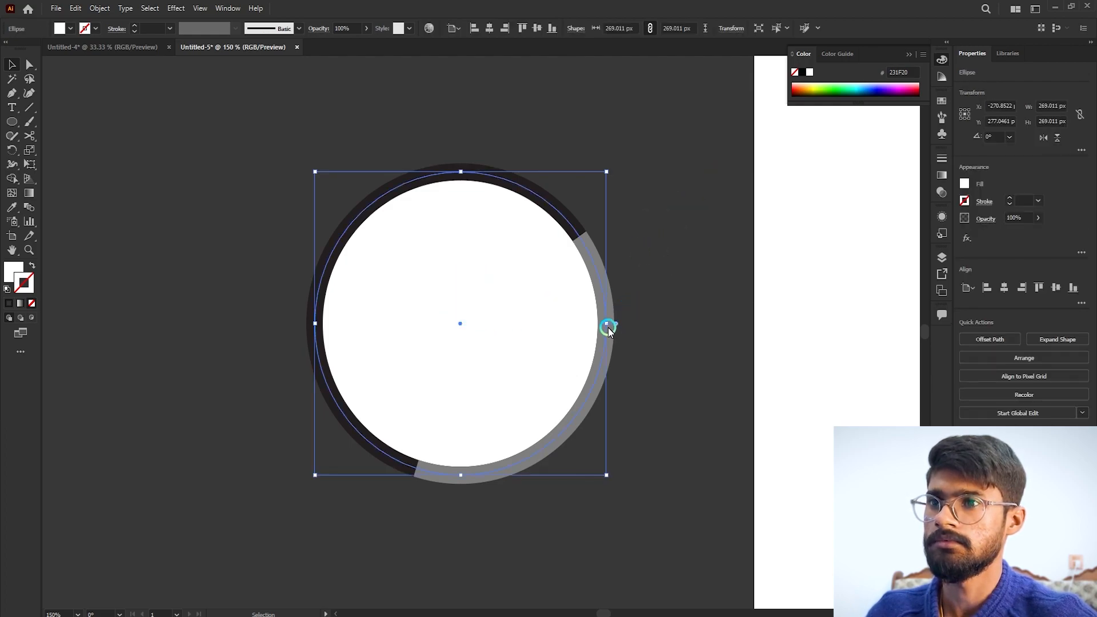
drag(607, 327, 601, 330)
click(705, 293)
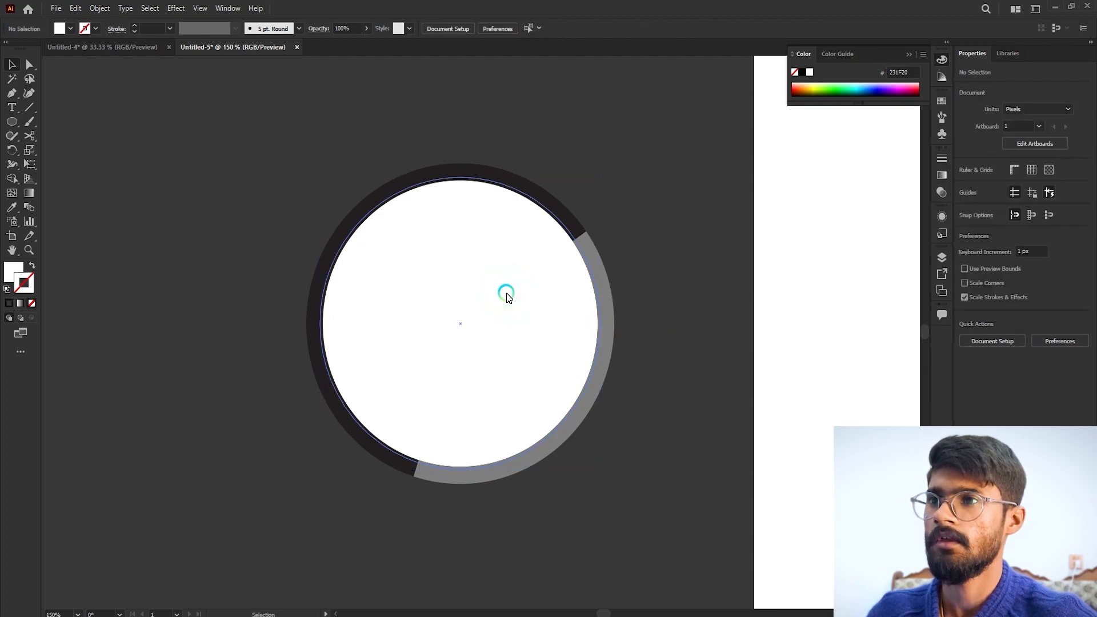
- Duplicate the white circle diagonally toward the lower right and bring the copy to the front
drag(449, 297, 494, 330)
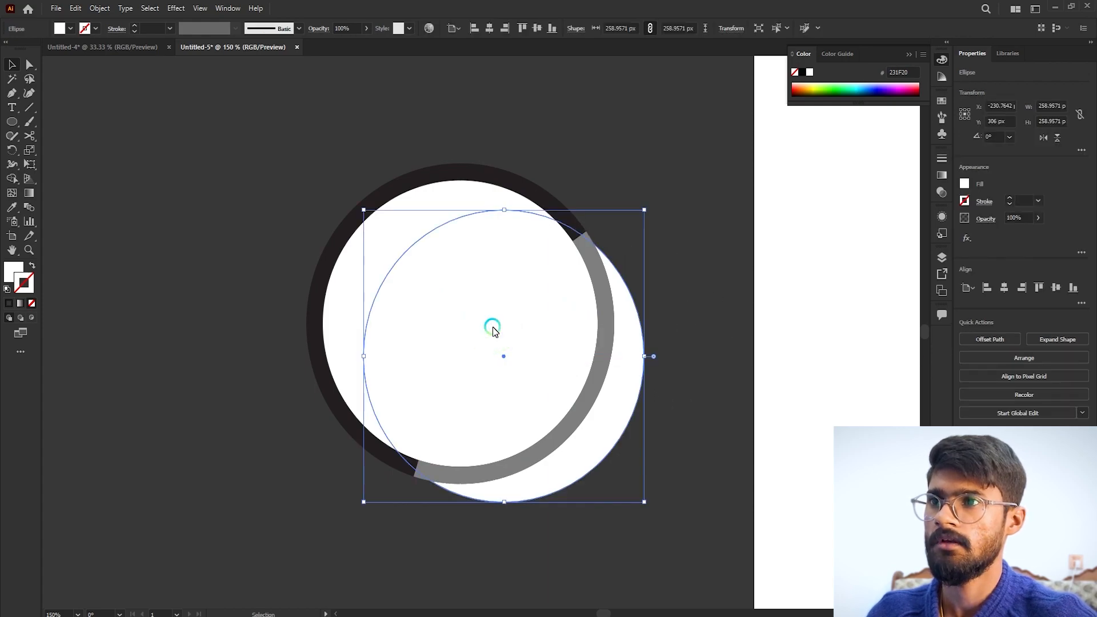
right_click(487, 319)
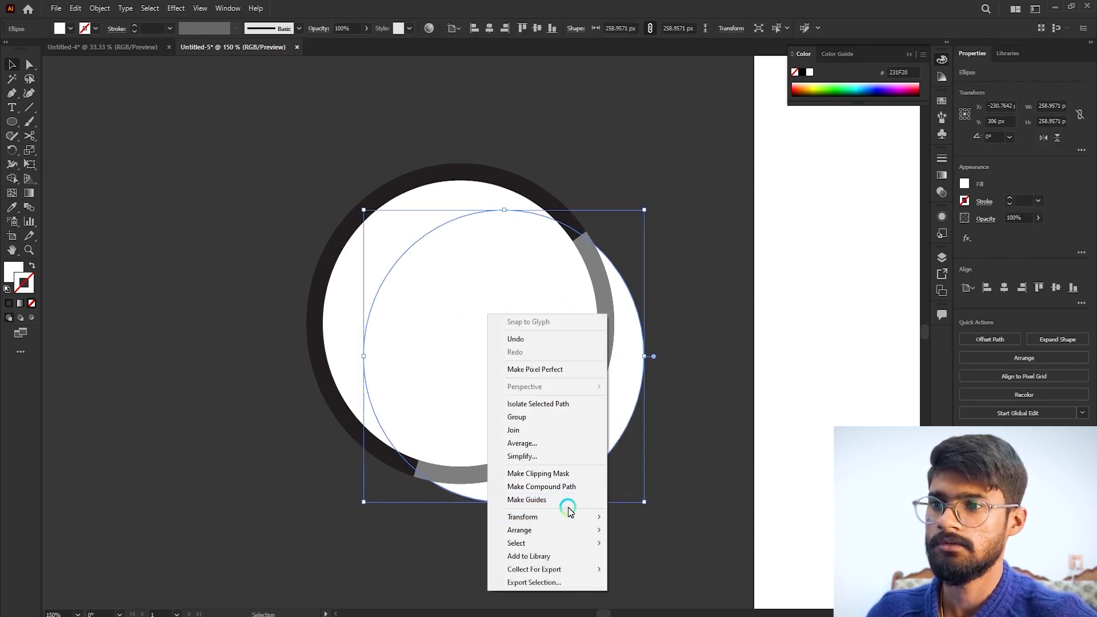
mouse_move(577, 524)
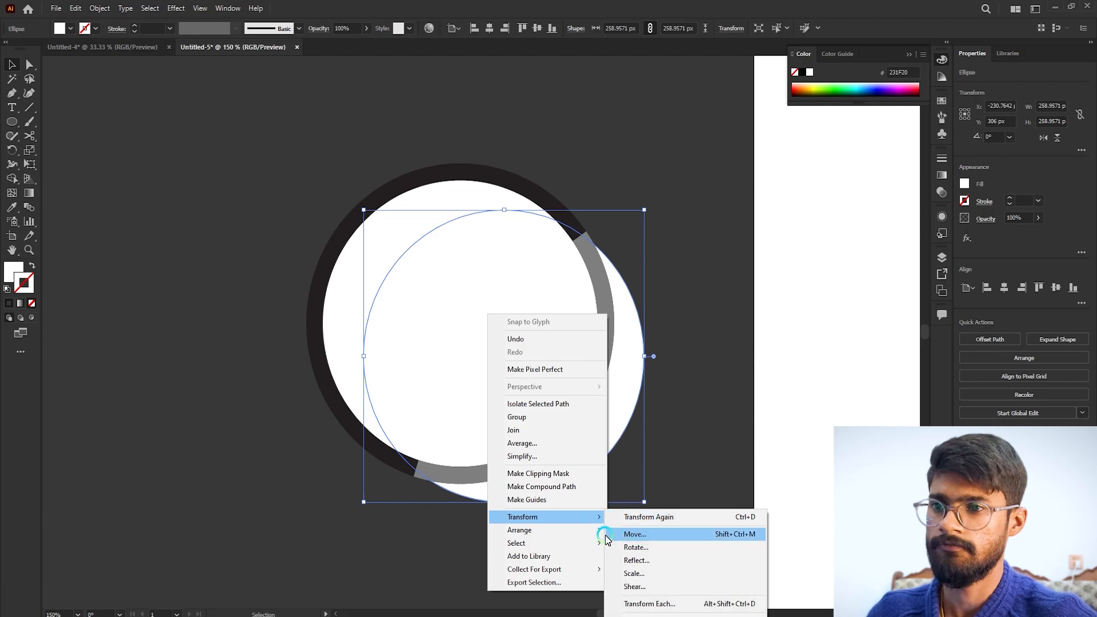
click(670, 478)
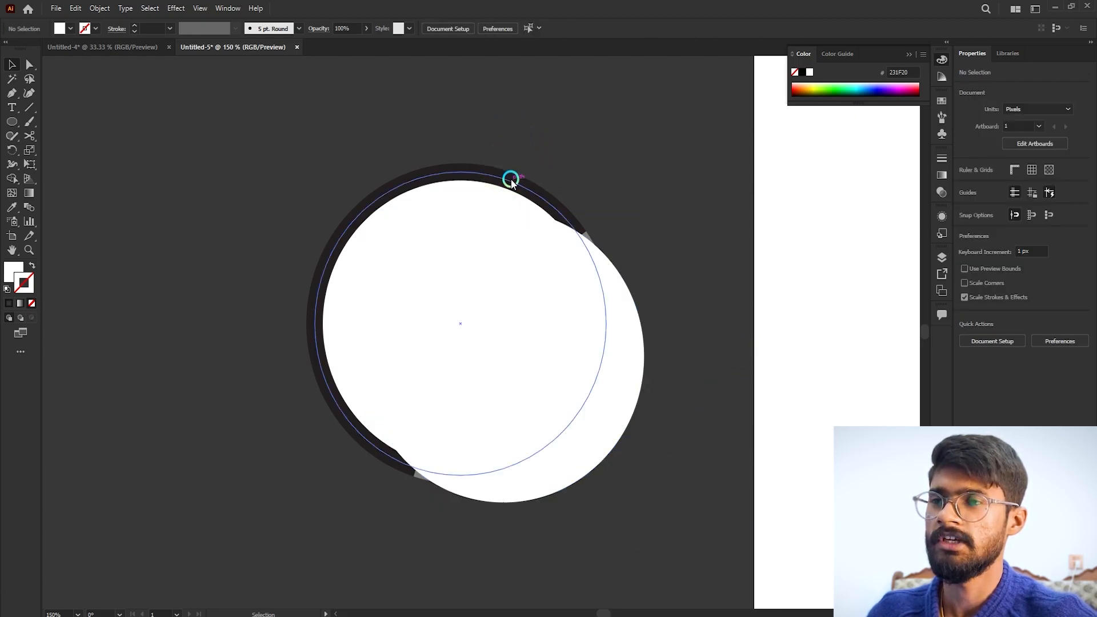
- Bring the ring group in front of both white circles
right_click(511, 180)
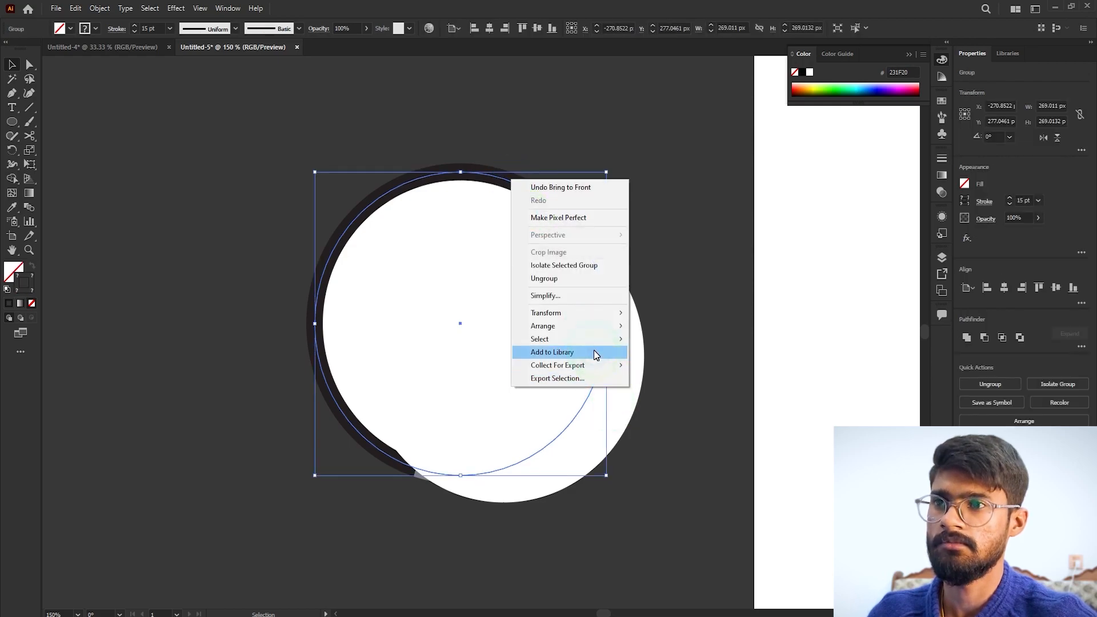
mouse_move(608, 330)
click(662, 325)
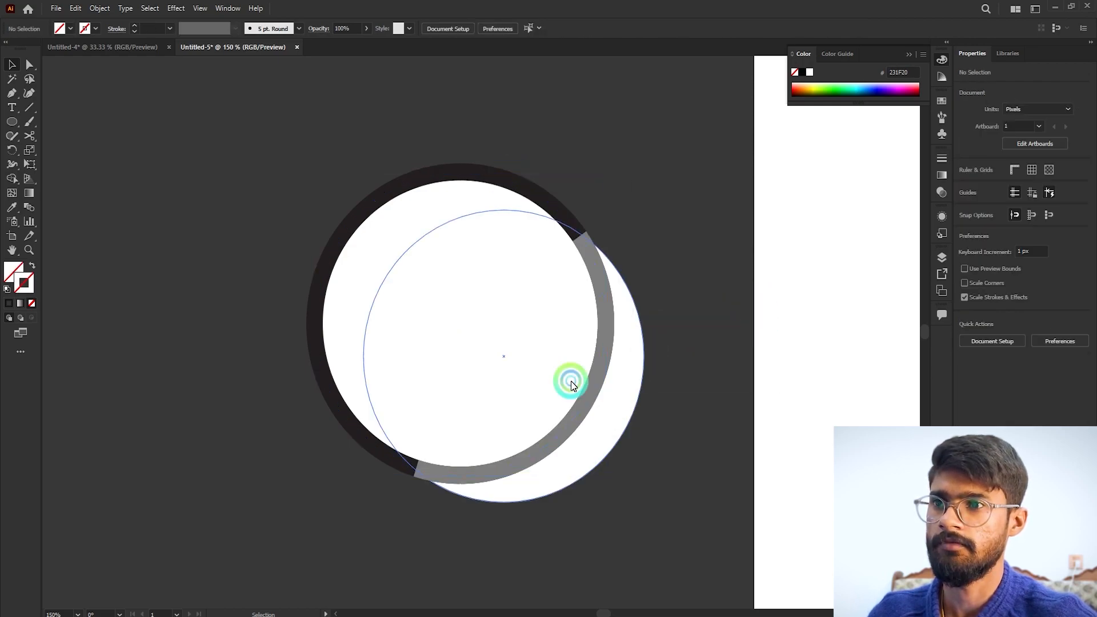
- Move the duplicated white circle back inside the ring, leaving it offset slightly down and right of the original circle
drag(606, 416, 568, 399)
mouse_move(517, 370)
mouse_down()
mouse_move(527, 371)
mouse_move(515, 359)
mouse_up()
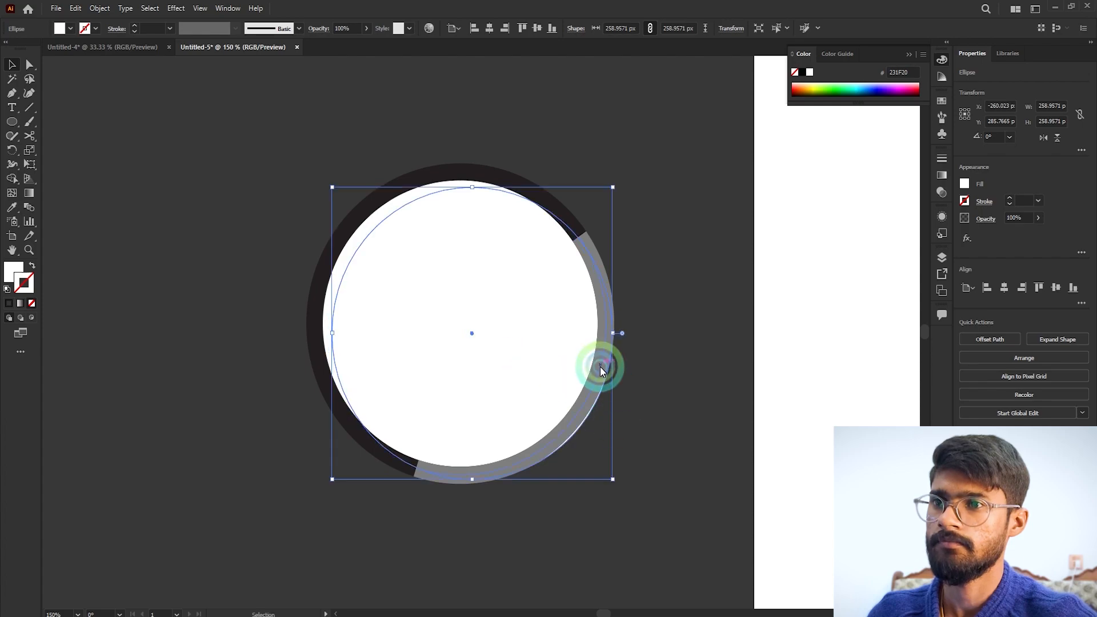
drag(615, 479, 610, 473)
click(727, 360)
- Fill the original white circle behind the copy with light gray E5E3E4
click(343, 260)
double_click(17, 268)
click(604, 239)
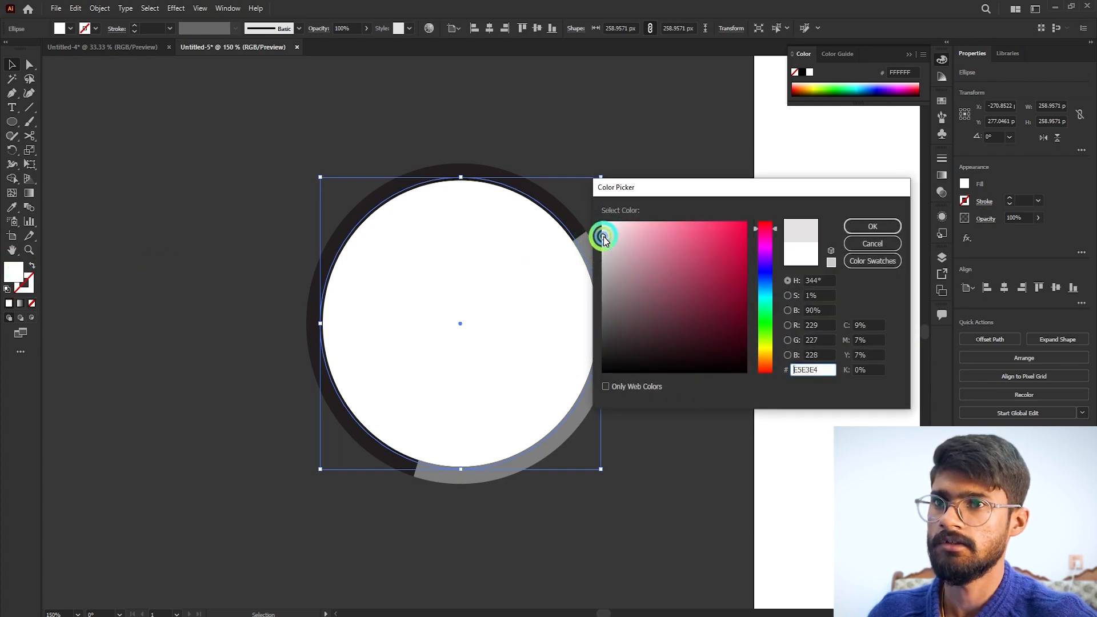
click(847, 227)
click(690, 225)
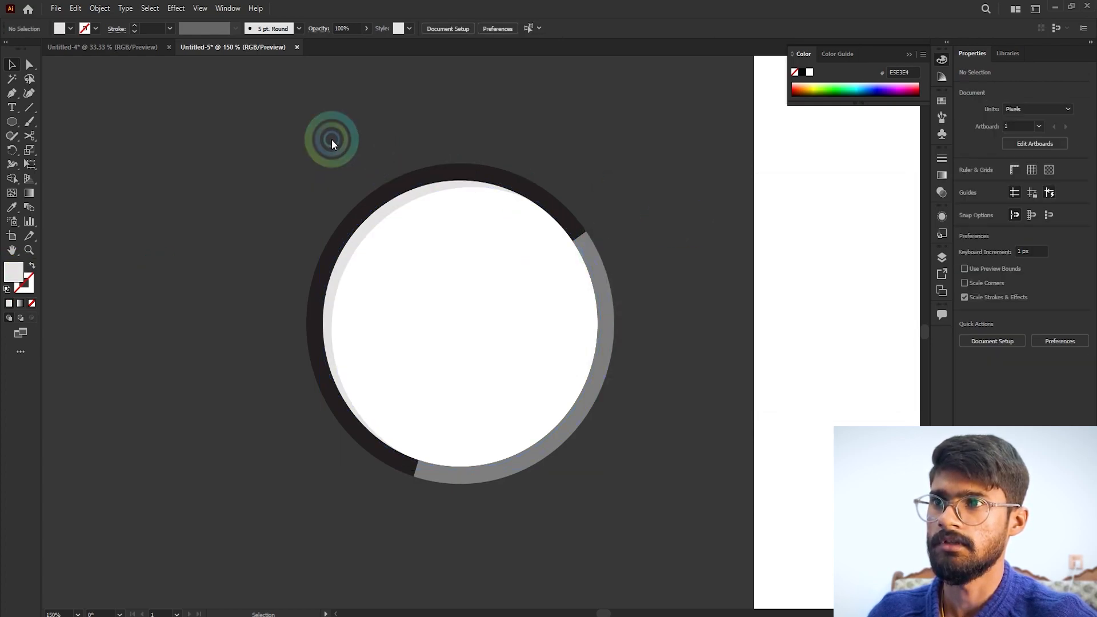
- Nudge the front white circle and scale it to about 252 px, widening the light gray crescent along the ring's left side
drag(490, 291, 488, 298)
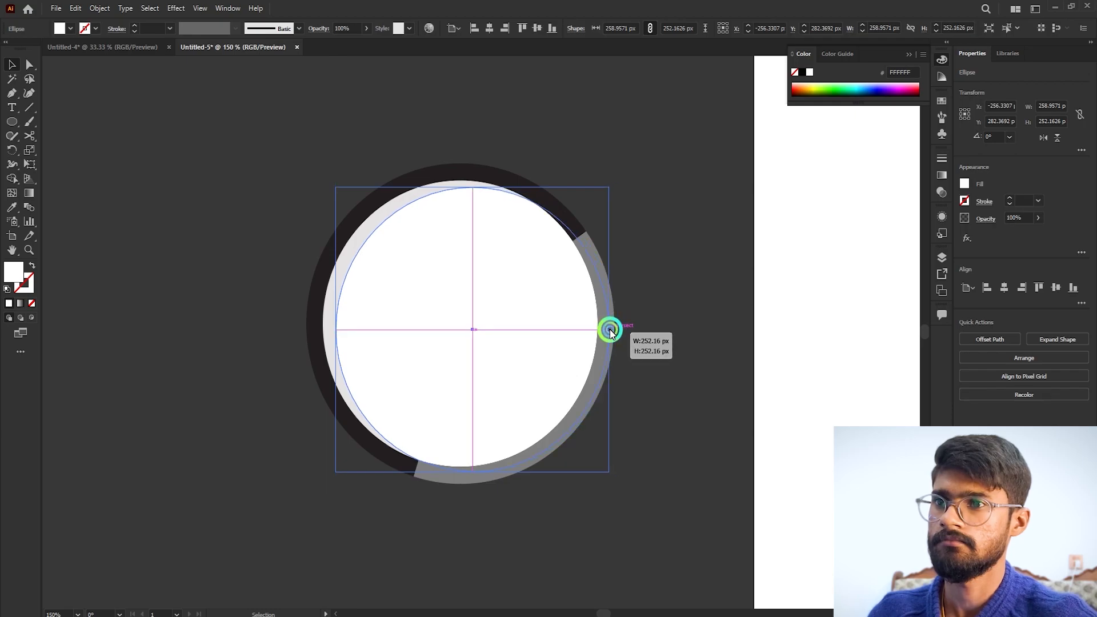
click(677, 314)
scroll(407, 233, down, 3)
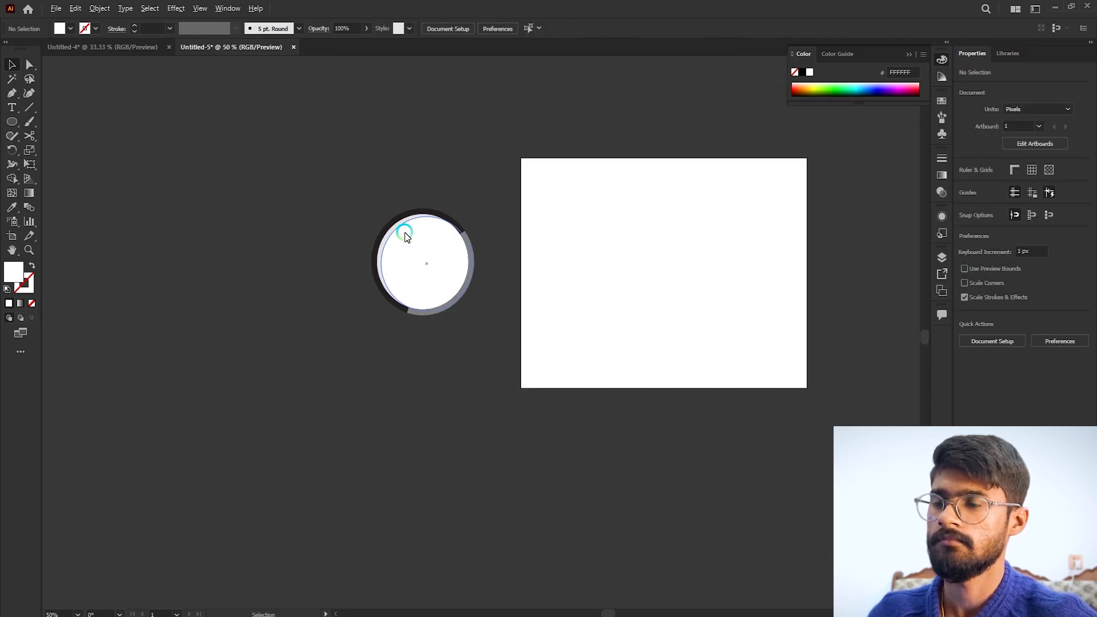
scroll(416, 245, up, 3)
click(666, 265)
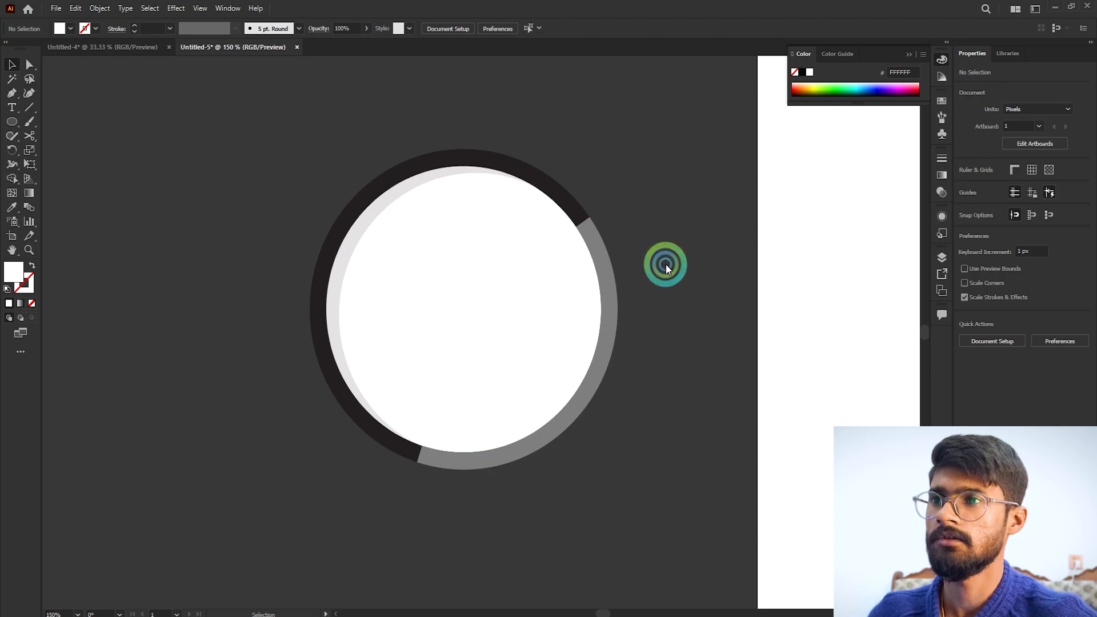
- Group the ring, arc and both inner circles into one object
key(a)
scroll(291, 192, down, 2)
drag(259, 155, 479, 356)
key(ctrl+g)
scroll(393, 292, down, 3)
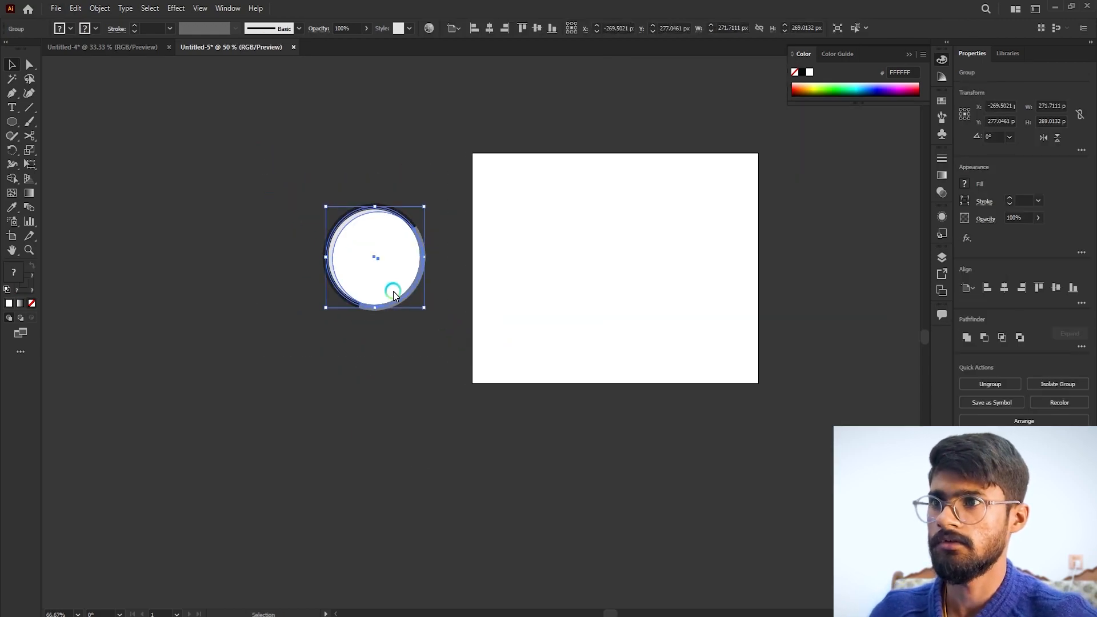
- Move the grouped ring artwork onto the artboard and center it vertically and horizontally there
drag(417, 290, 503, 282)
scroll(531, 275, up, 3)
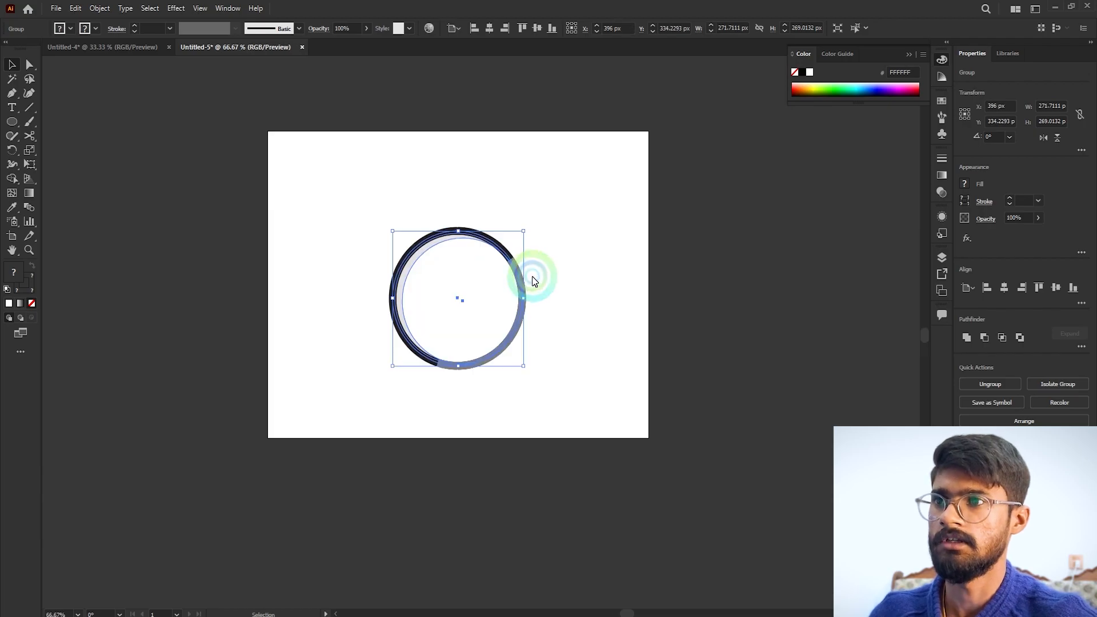
click(537, 29)
click(575, 137)
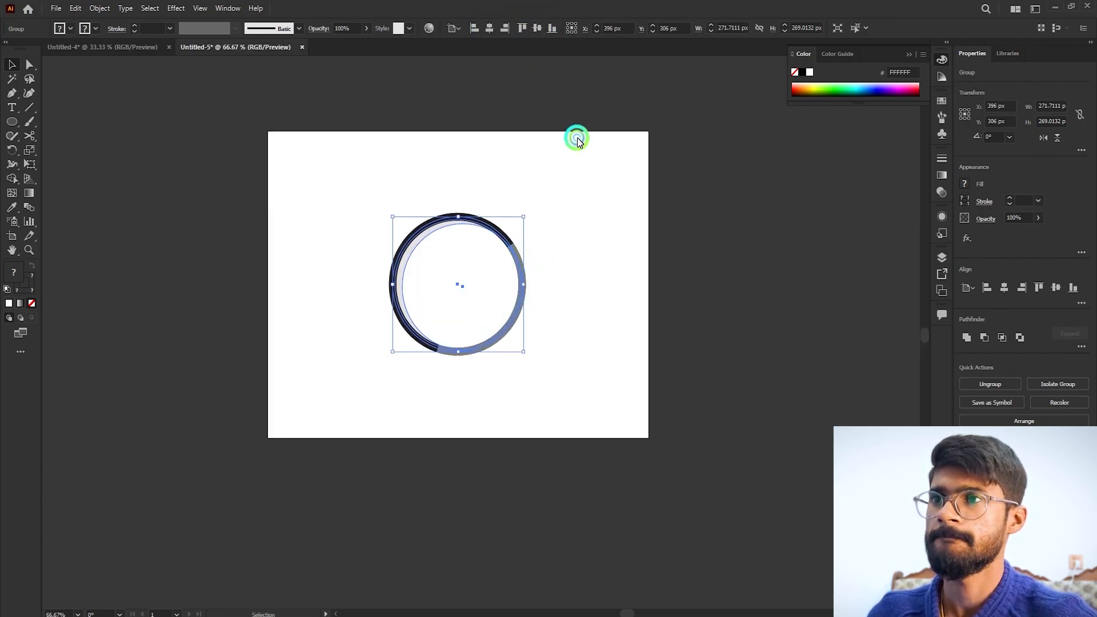
scroll(496, 297, up, 2)
scroll(668, 294, down, 1)
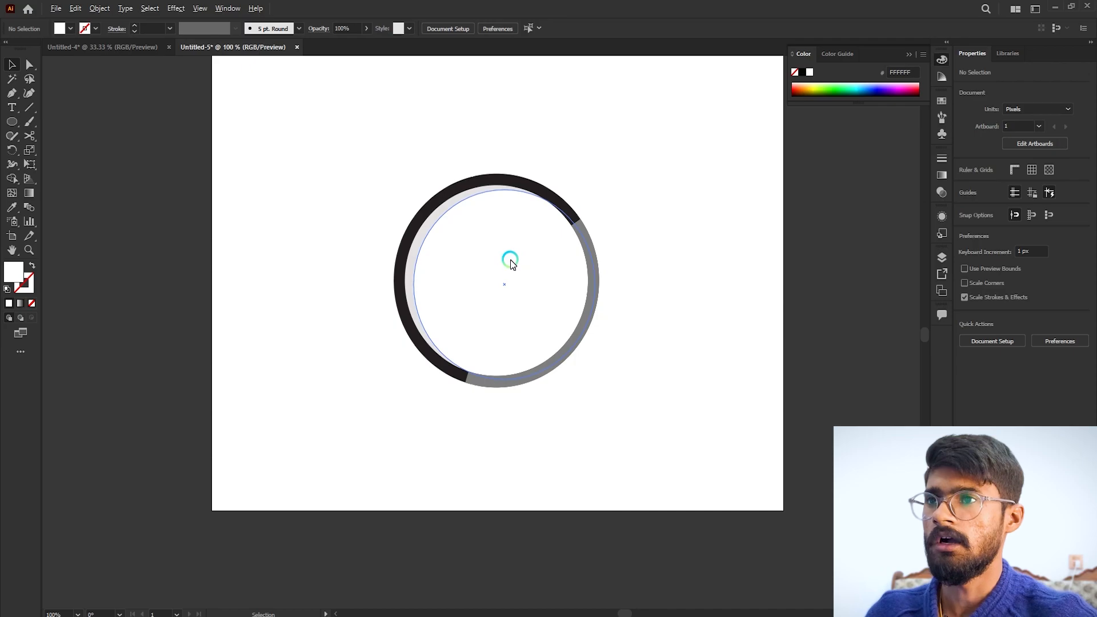
scroll(509, 257, up, 2)
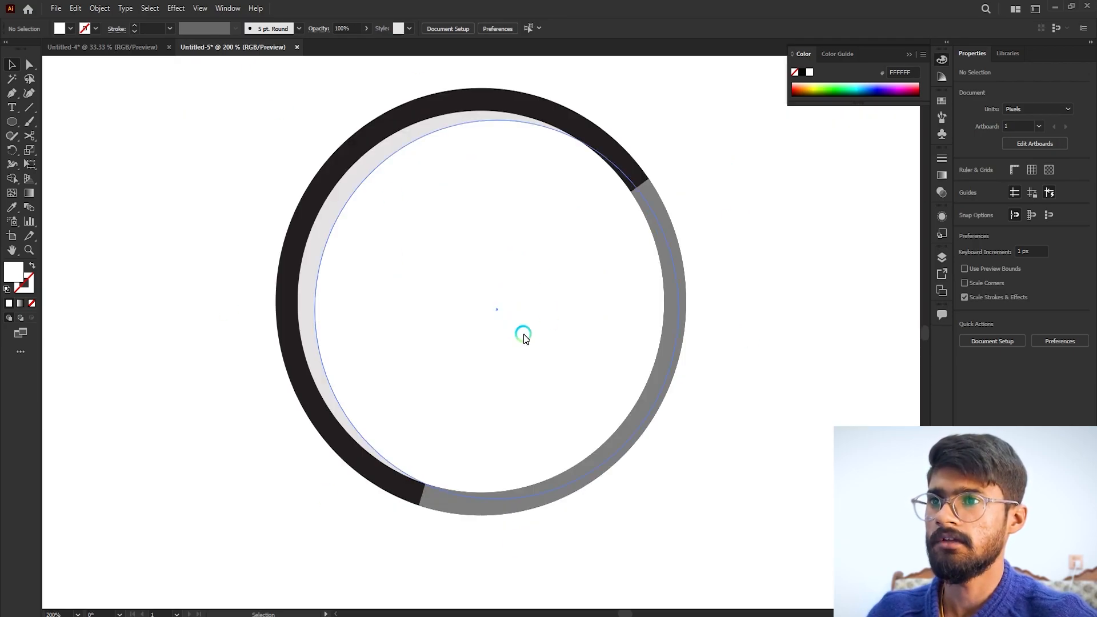
click(494, 309)
click(778, 281)
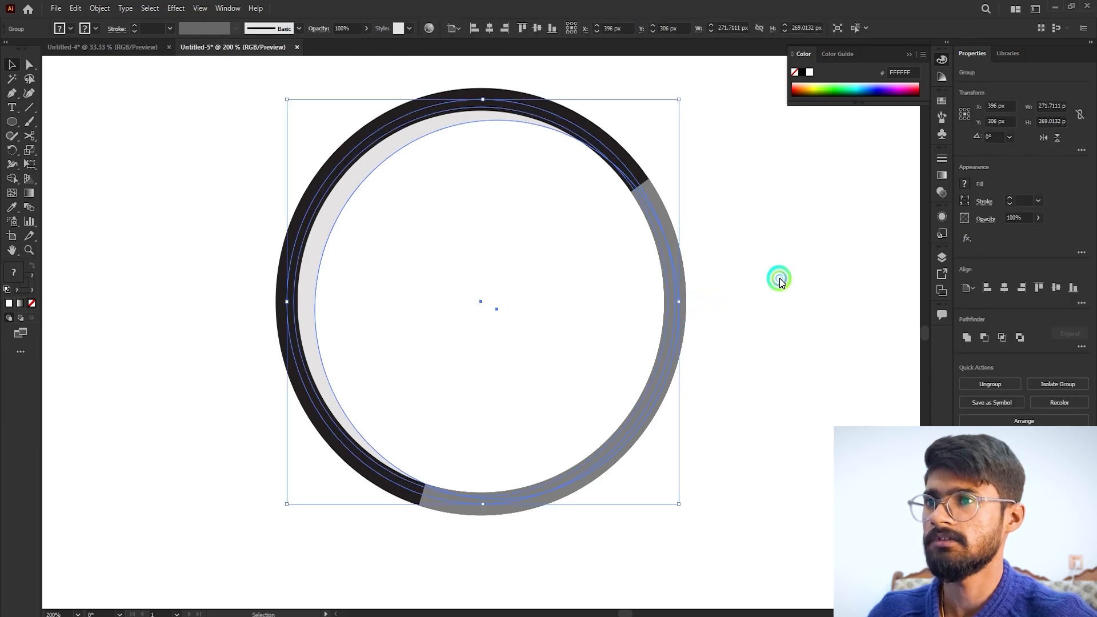
click(444, 319)
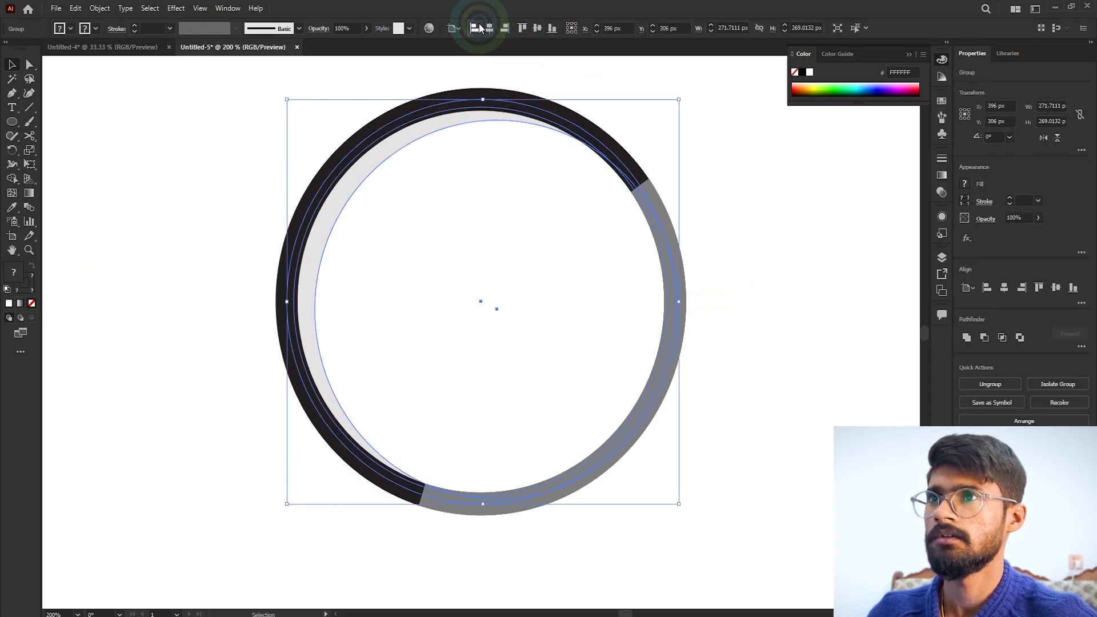
click(760, 158)
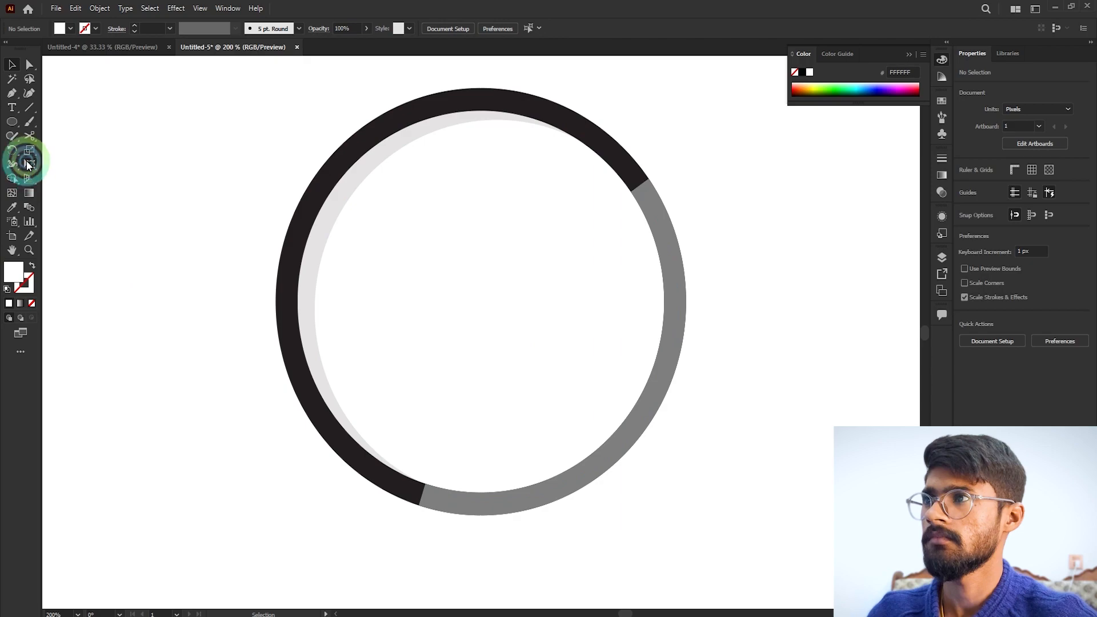
- Draw a circle about 15 px across at the dial's center and fill it with black 000000
click(10, 124)
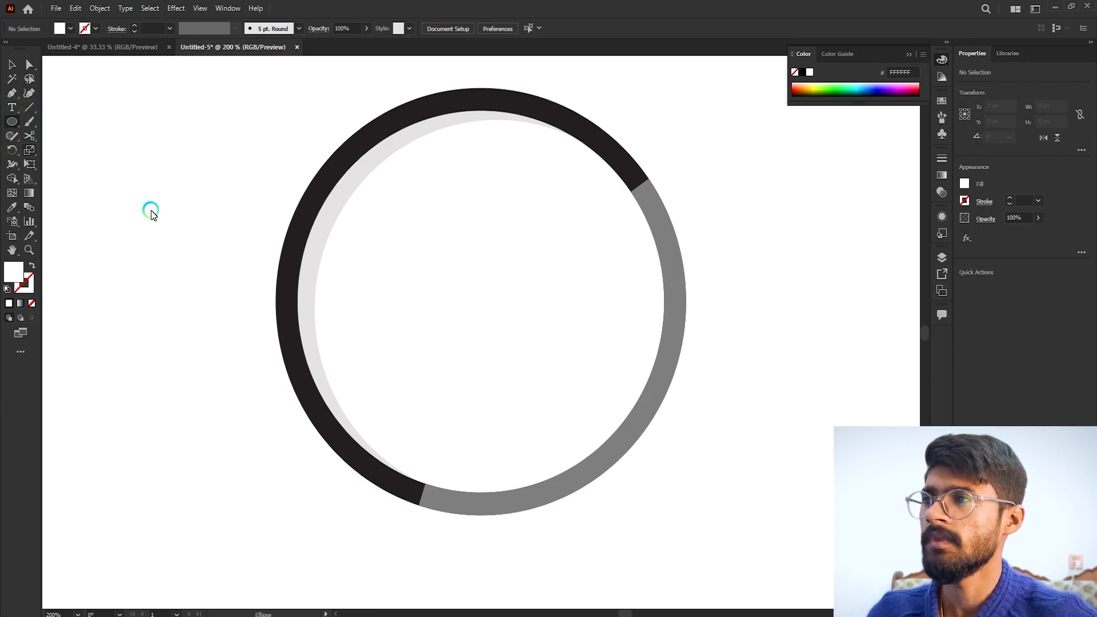
drag(480, 303, 491, 319)
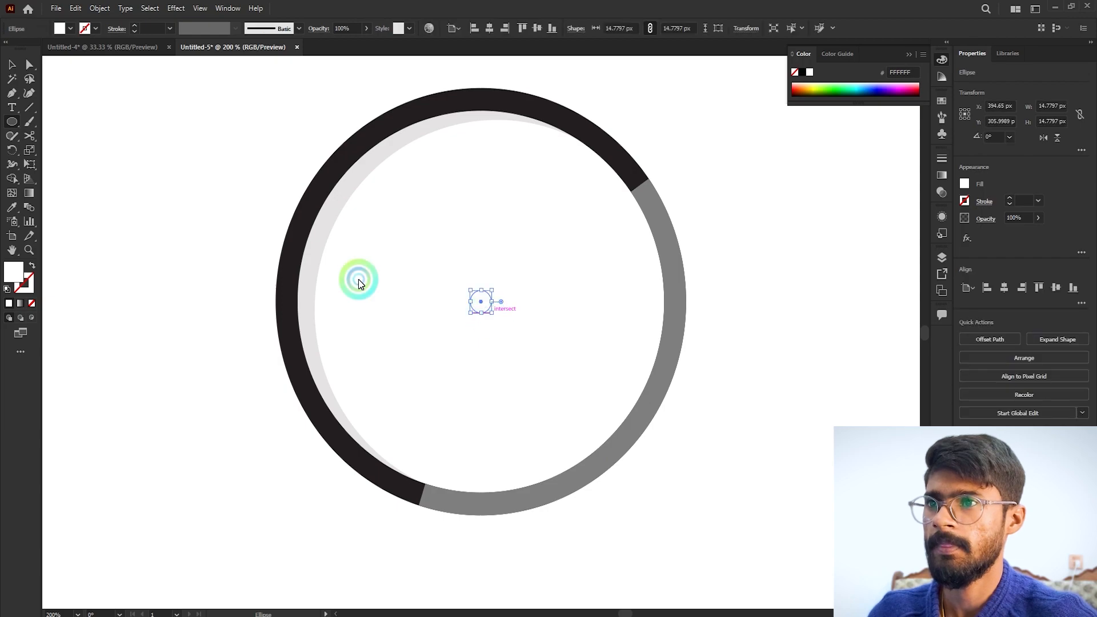
click(15, 273)
double_click(15, 273)
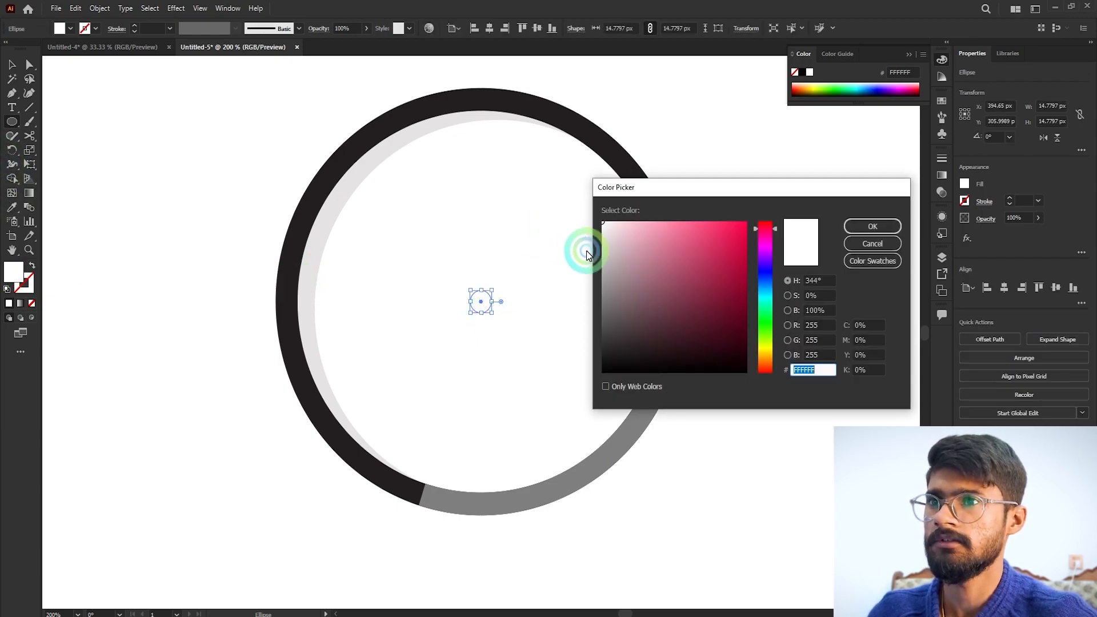
drag(615, 314, 597, 392)
click(856, 227)
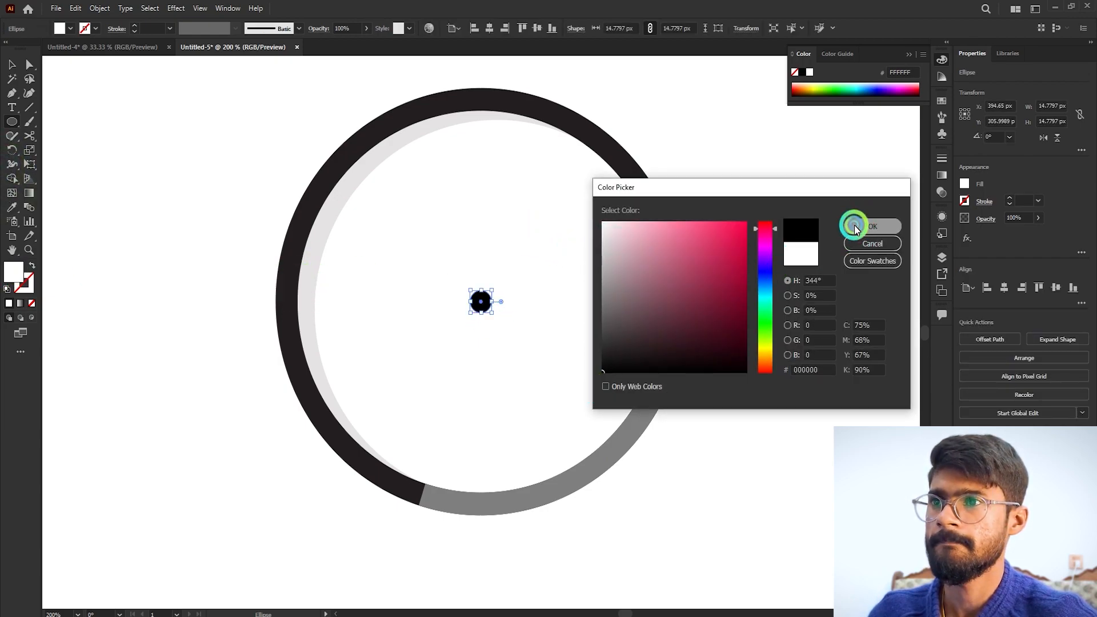
click(11, 65)
click(252, 166)
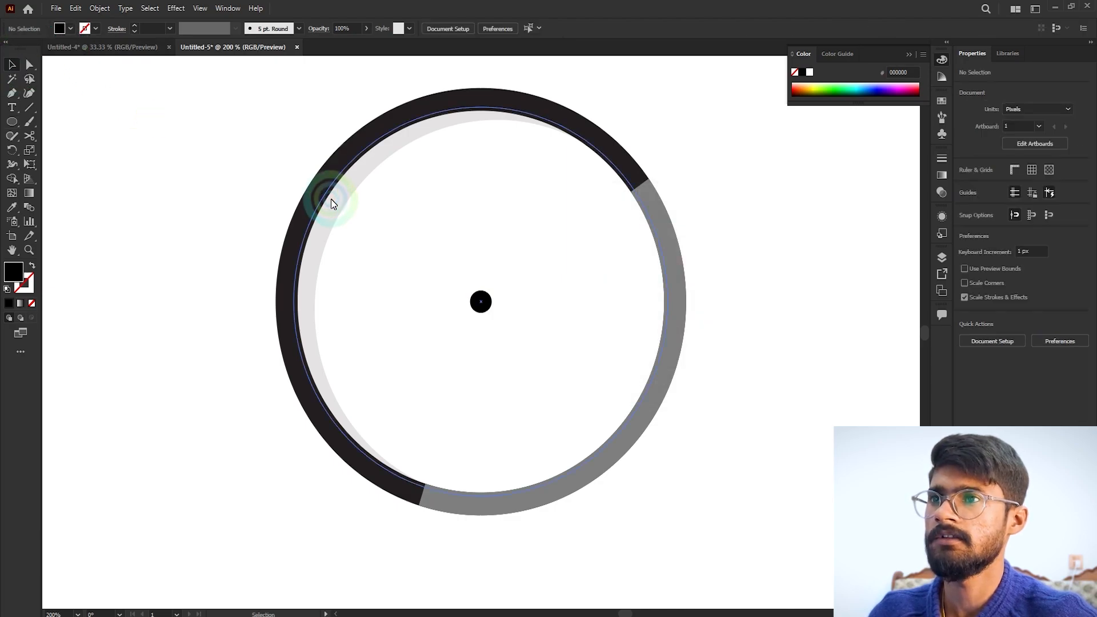
- Draw a thin black vertical rectangle about 1 px wide and 21 px tall beside the ring as a tick mark
scroll(759, 314, down, 1)
scroll(760, 314, down, 1)
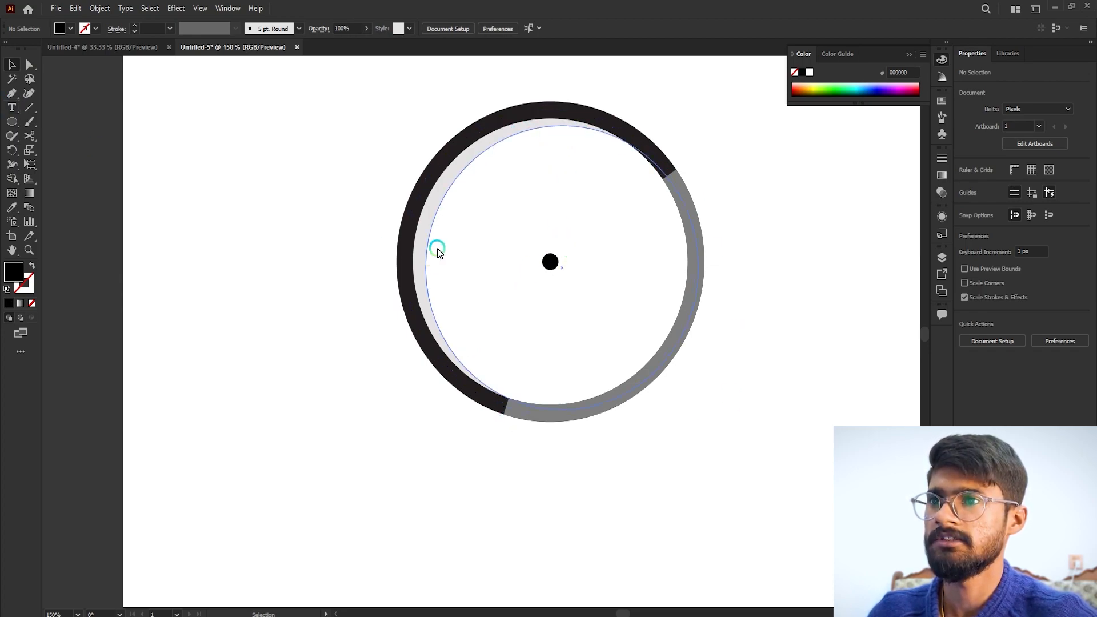
drag(554, 129, 657, 195)
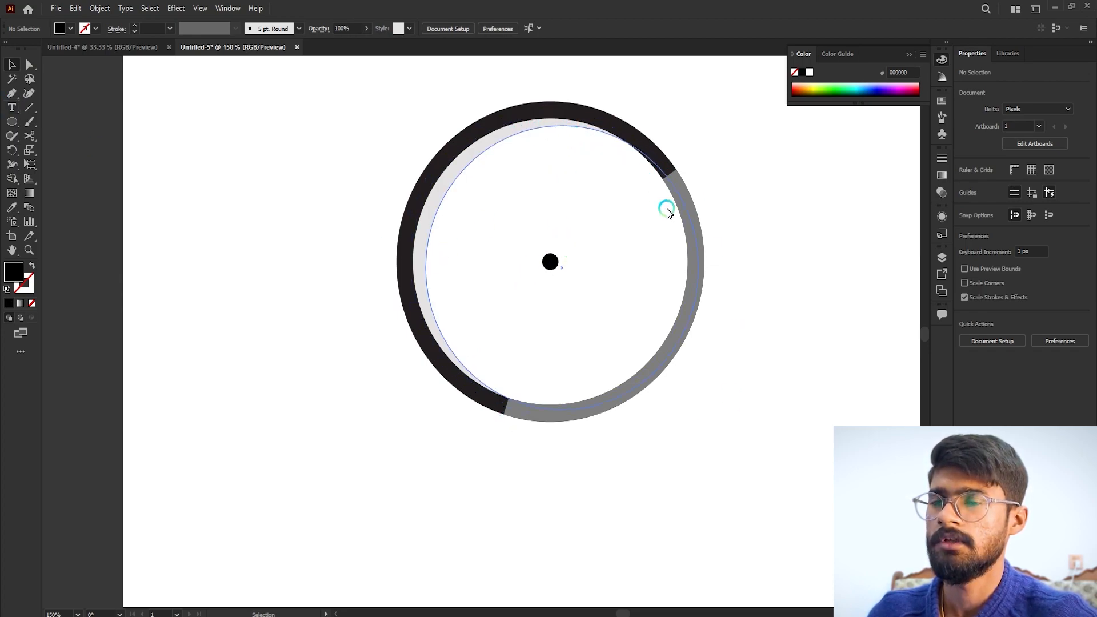
drag(16, 112, 43, 124)
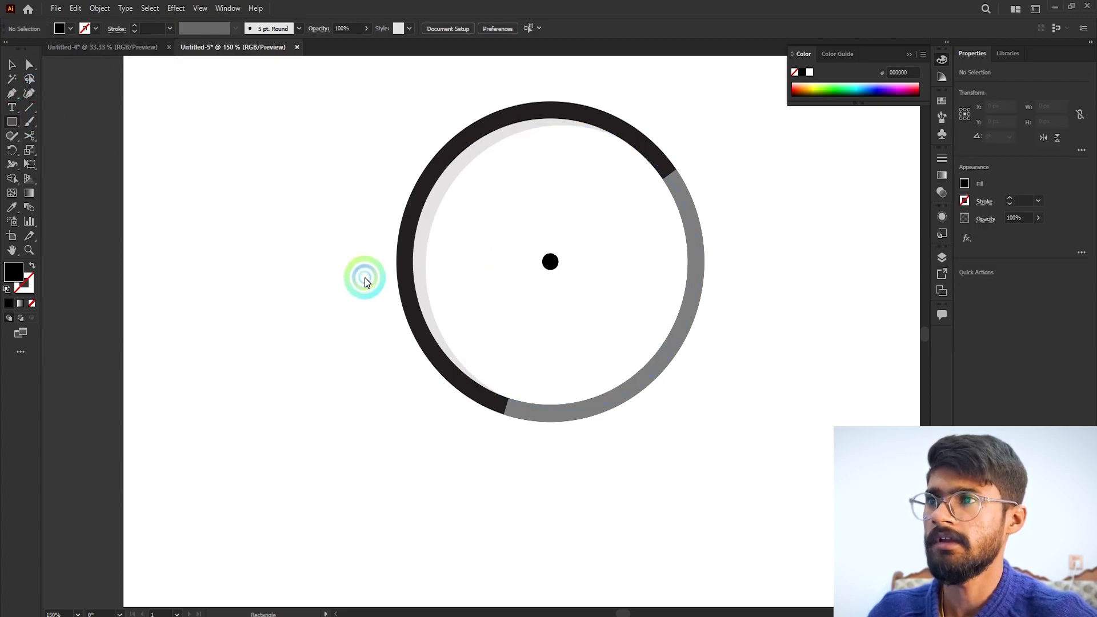
drag(313, 263, 314, 288)
click(12, 65)
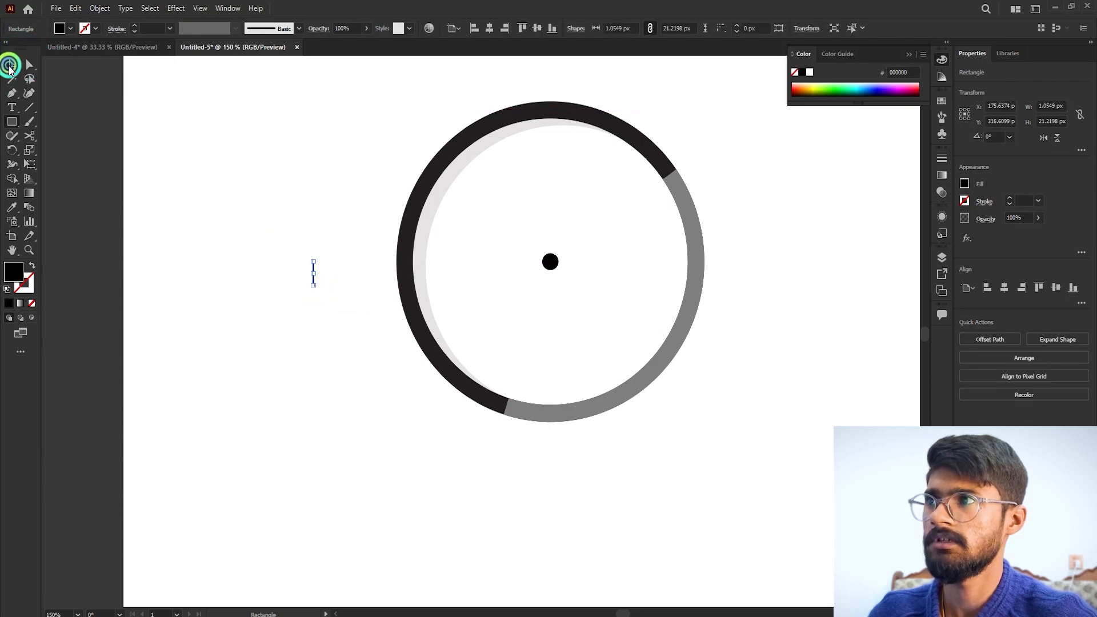
click(342, 234)
- Move the tick mark to the 12 o'clock position just inside the ring, vertically in line with the center dot
scroll(354, 253, up, 1)
click(328, 319)
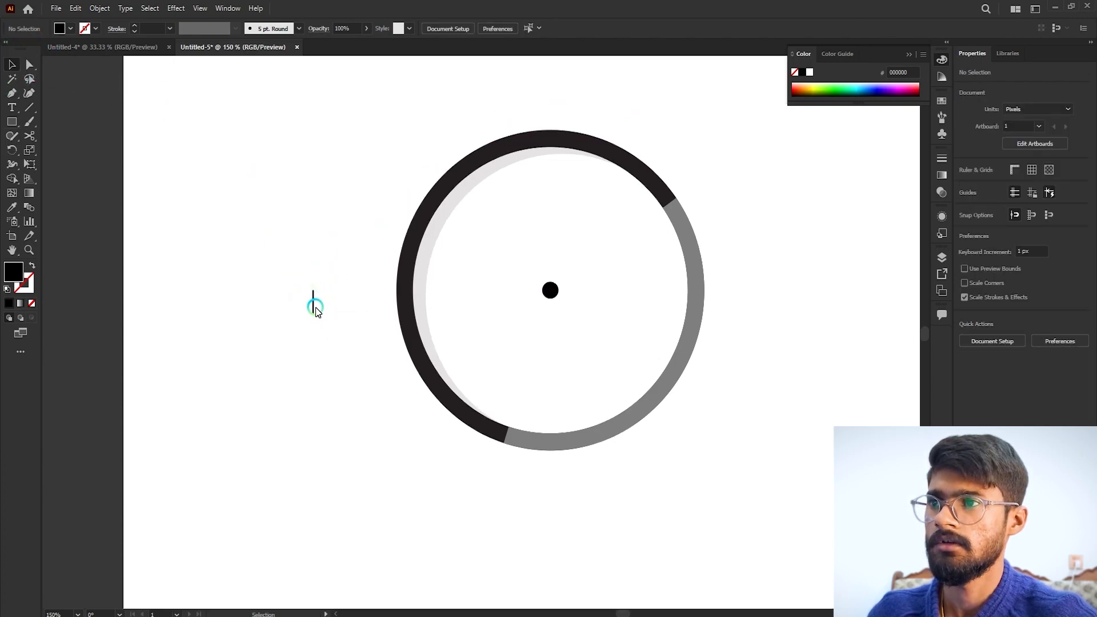
drag(314, 308, 550, 169)
click(626, 194)
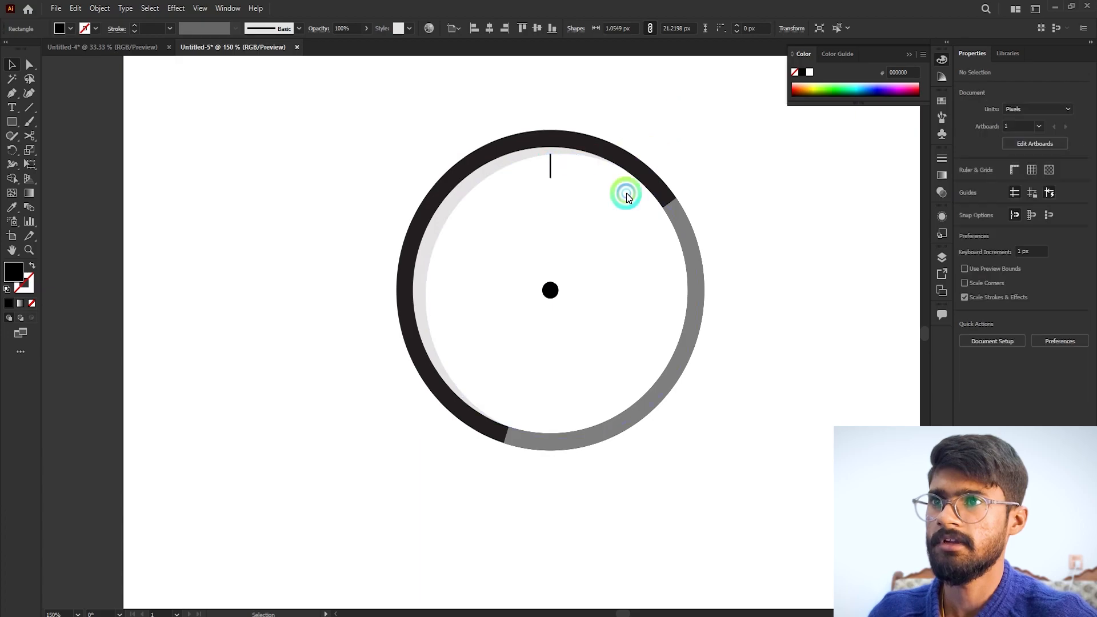
scroll(649, 195, up, 2)
scroll(652, 193, down, 1)
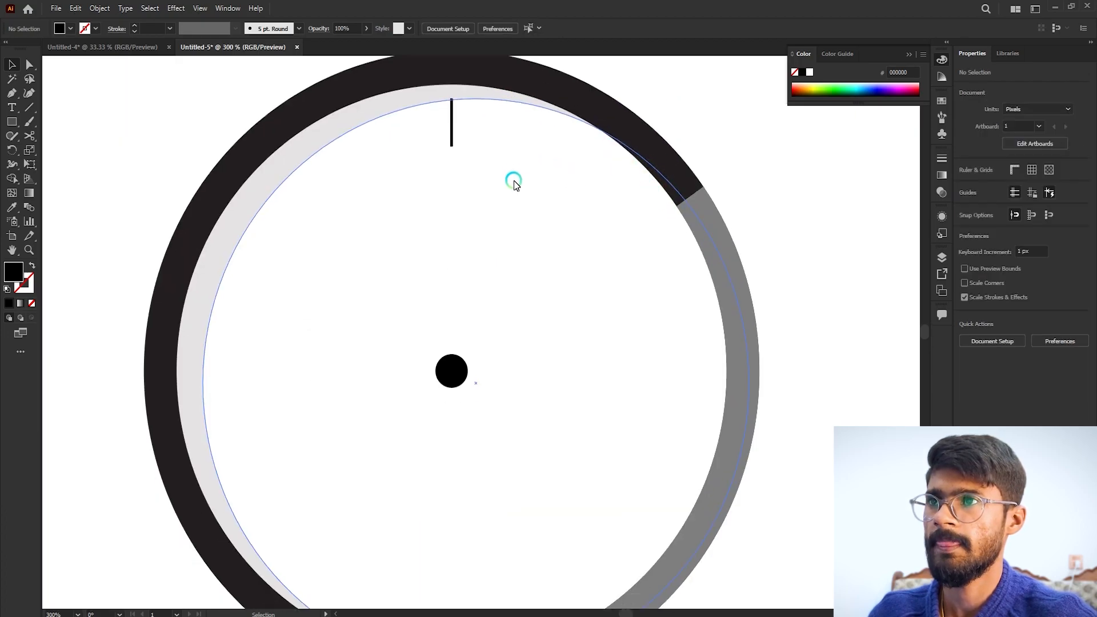
drag(452, 125, 453, 117)
scroll(570, 122, down, 2)
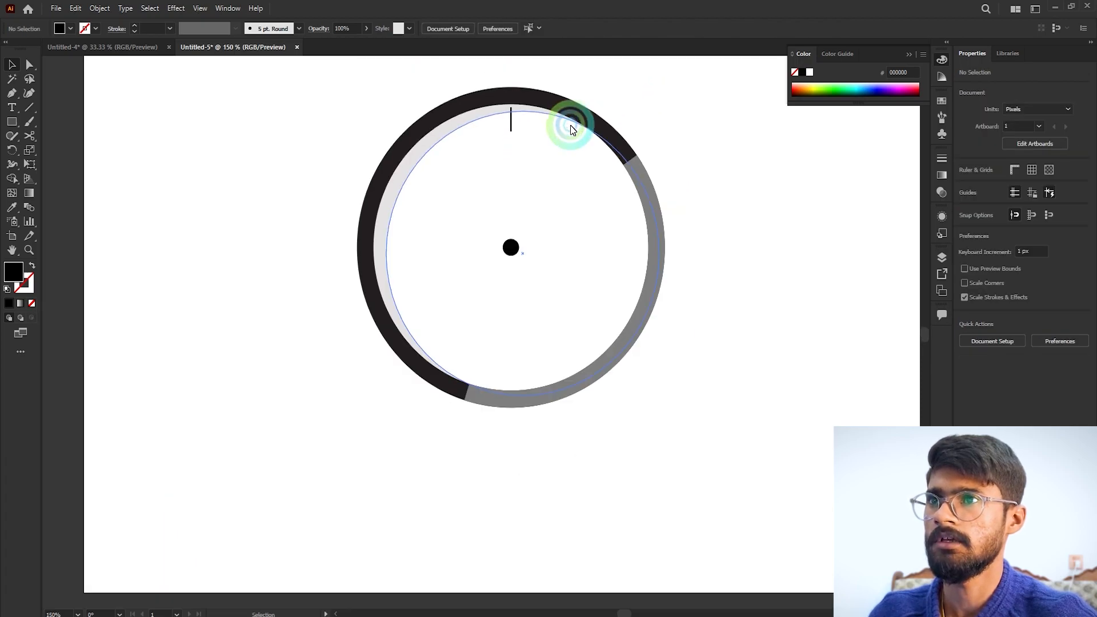
- Rotate a copy of the 12 o'clock tick mark about 30° clockwise around the center of the dial
click(510, 120)
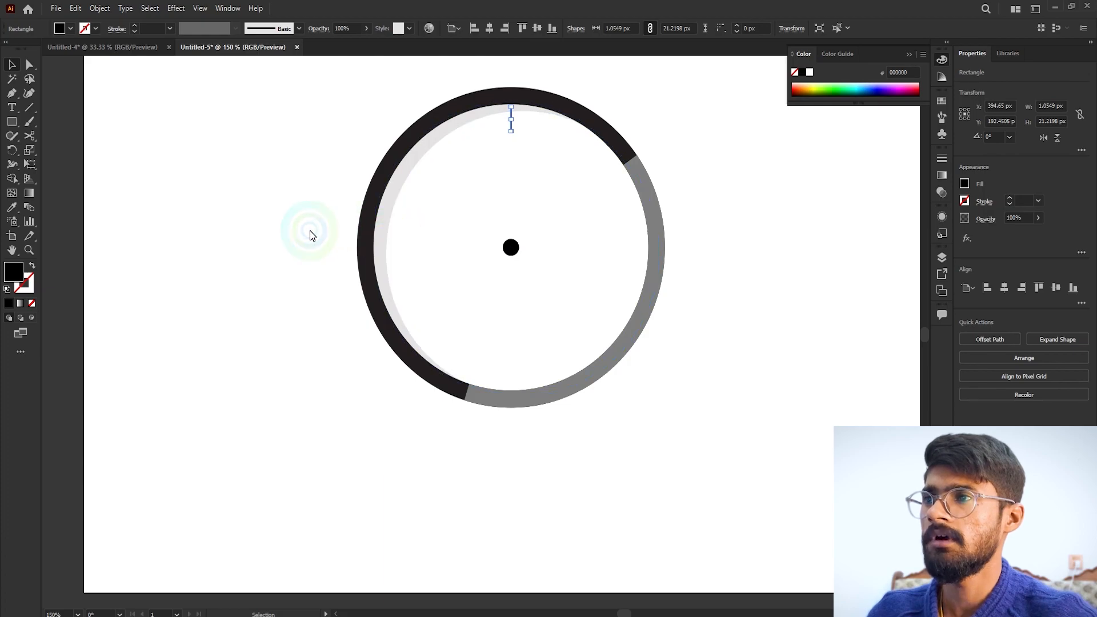
click(310, 232)
click(511, 127)
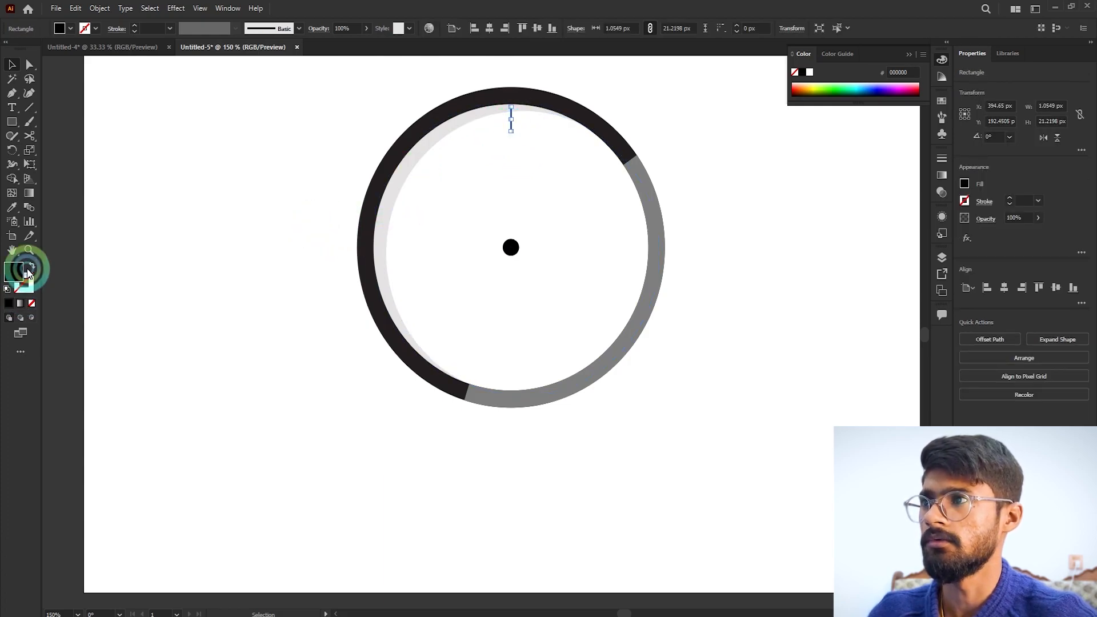
click(10, 151)
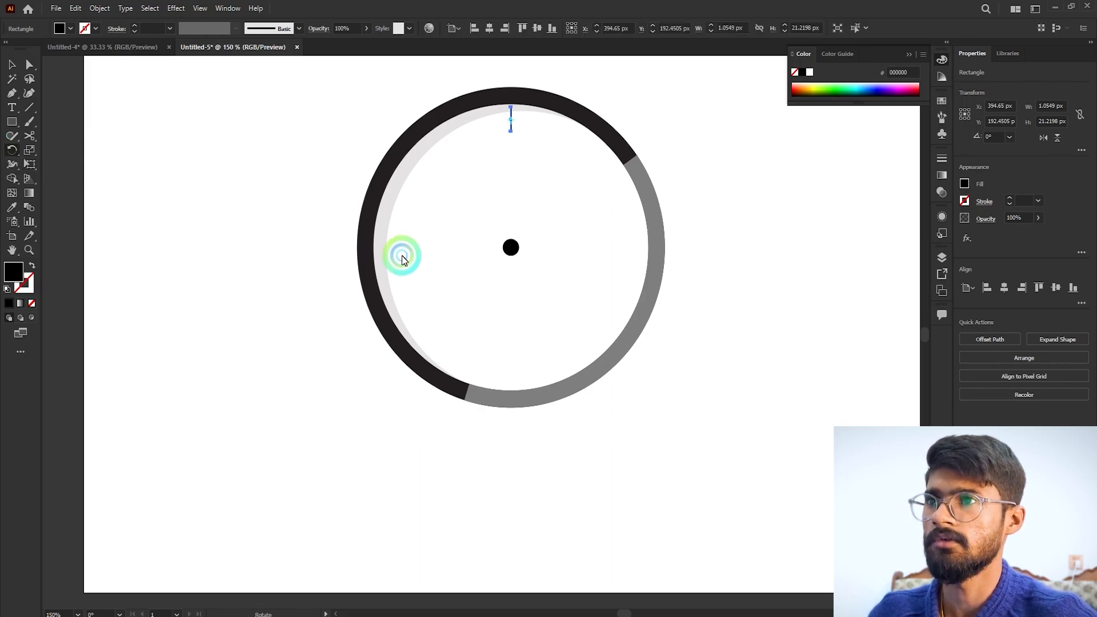
scroll(519, 111, up, 2)
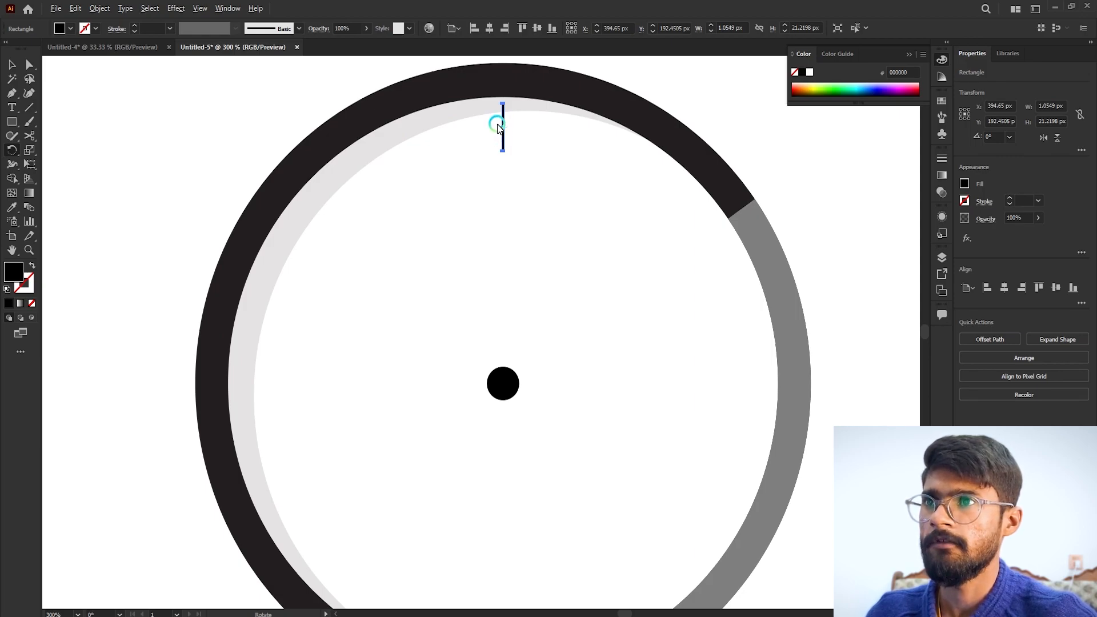
scroll(497, 127, up, 3)
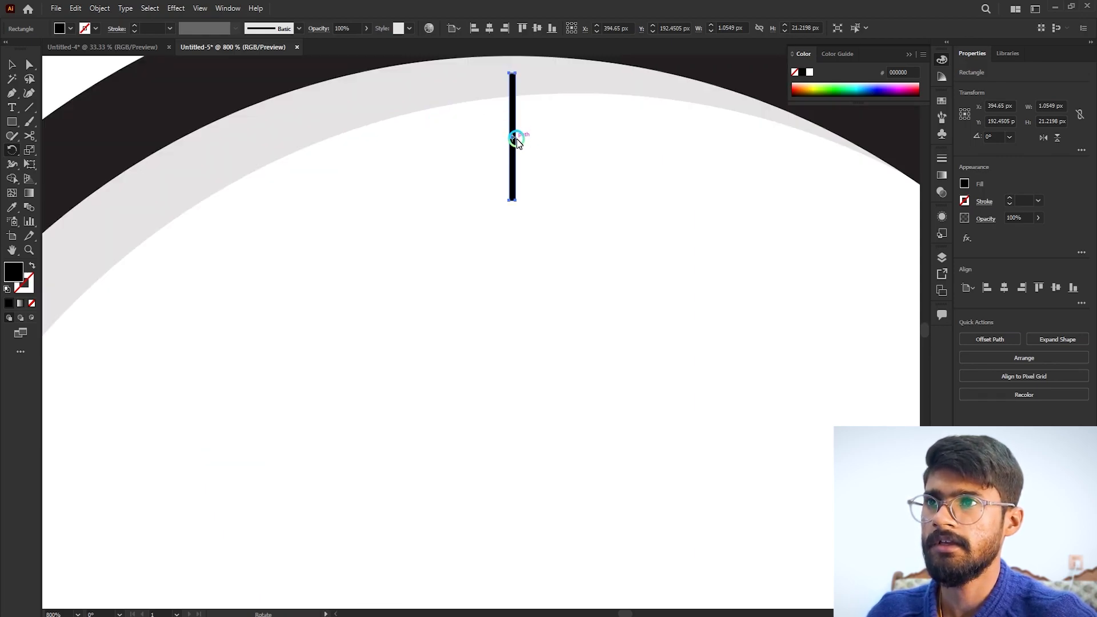
scroll(505, 140, down, 3)
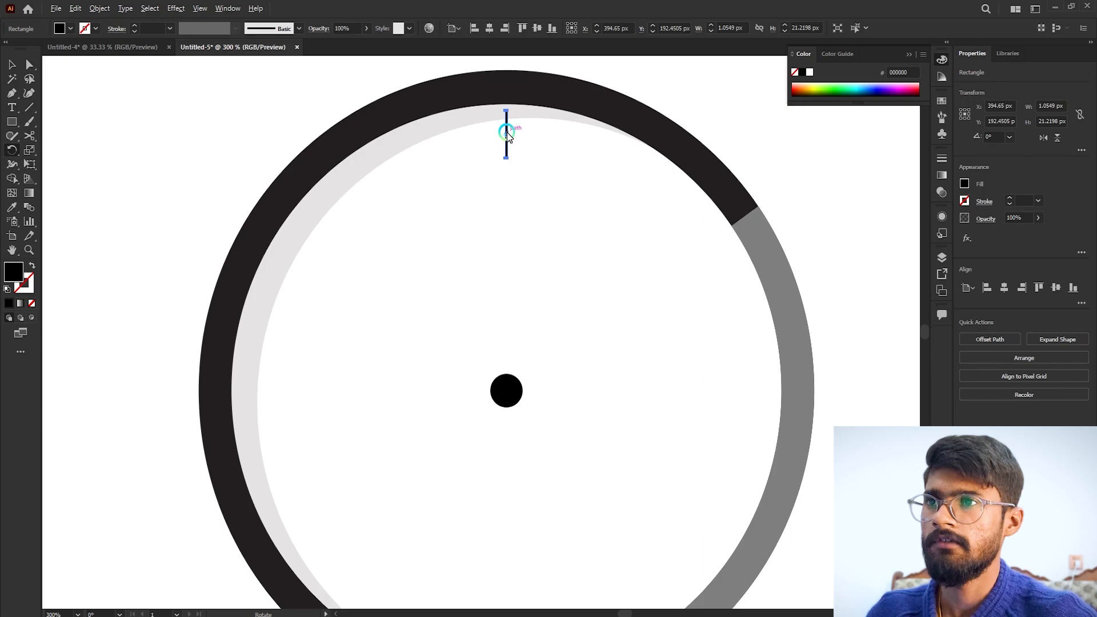
click(507, 393)
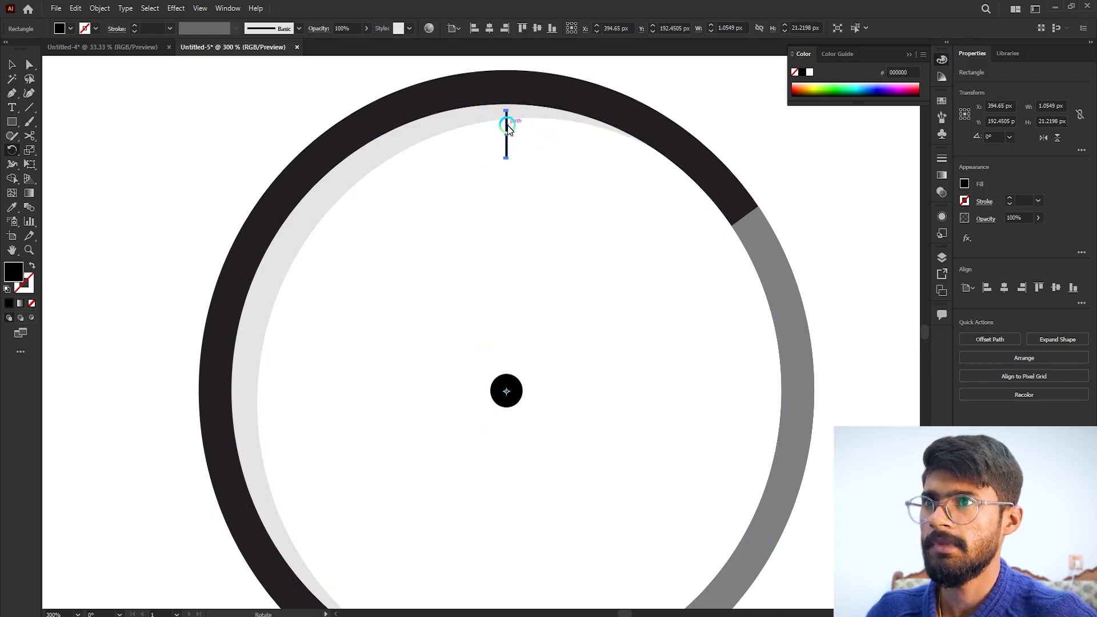
drag(508, 127, 622, 188)
key(ctrl+1)
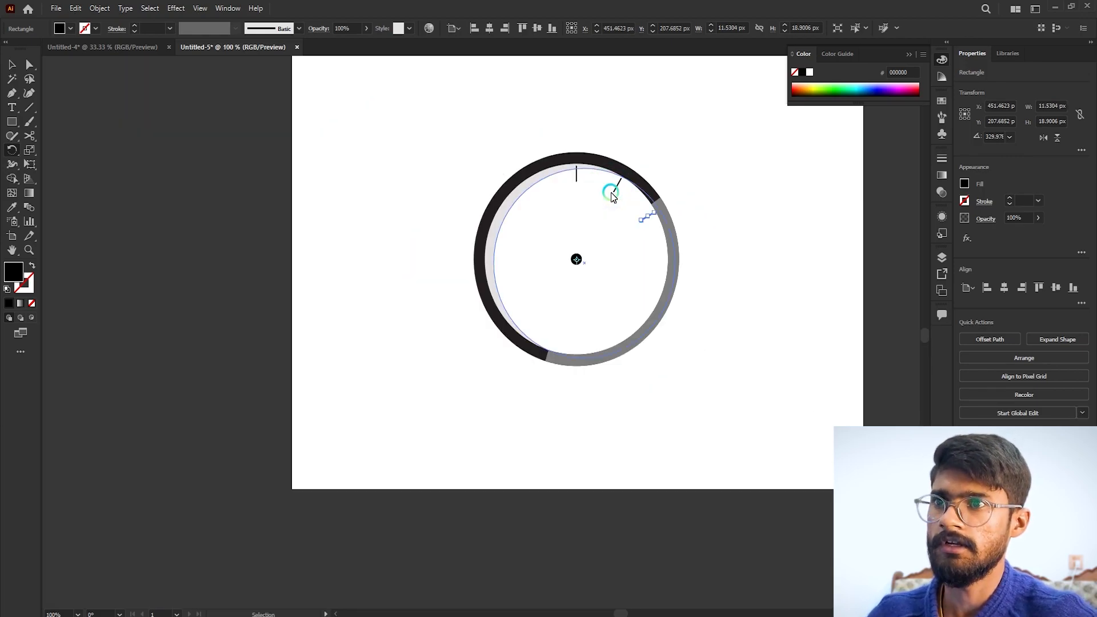
- Repeat the rotated copy around the dial until all twelve hour tick marks are in place
key(ctrl+d)
key(ctrl+d)
click(11, 64)
click(701, 341)
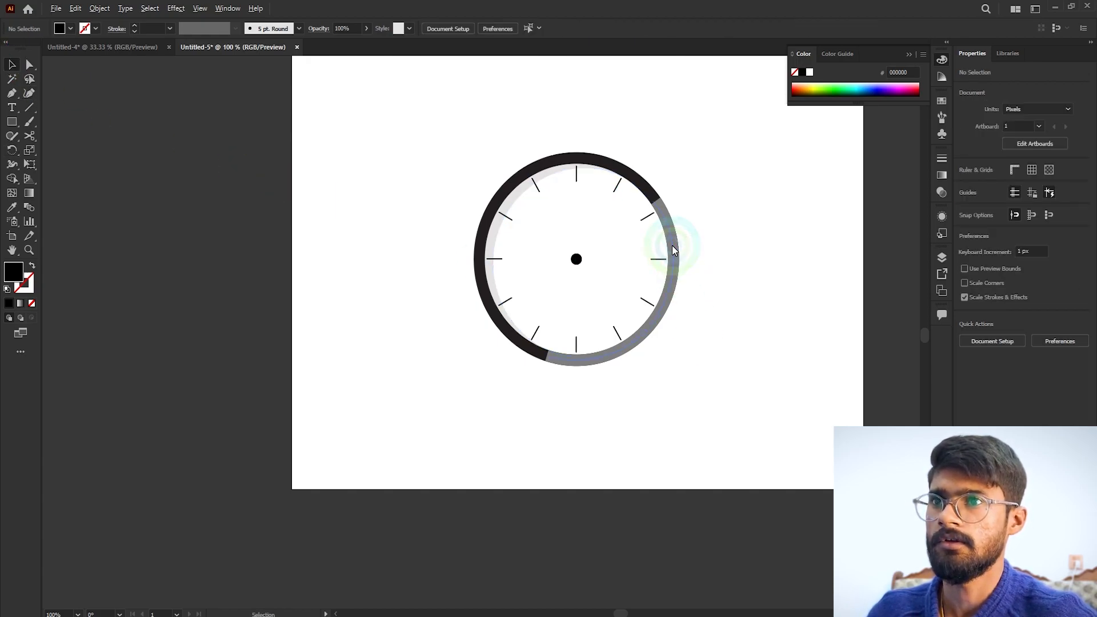
- Draw a black vertical rectangle about 5 px wide and 111 px tall beside the dial as a clock hand
scroll(628, 234, up, 1)
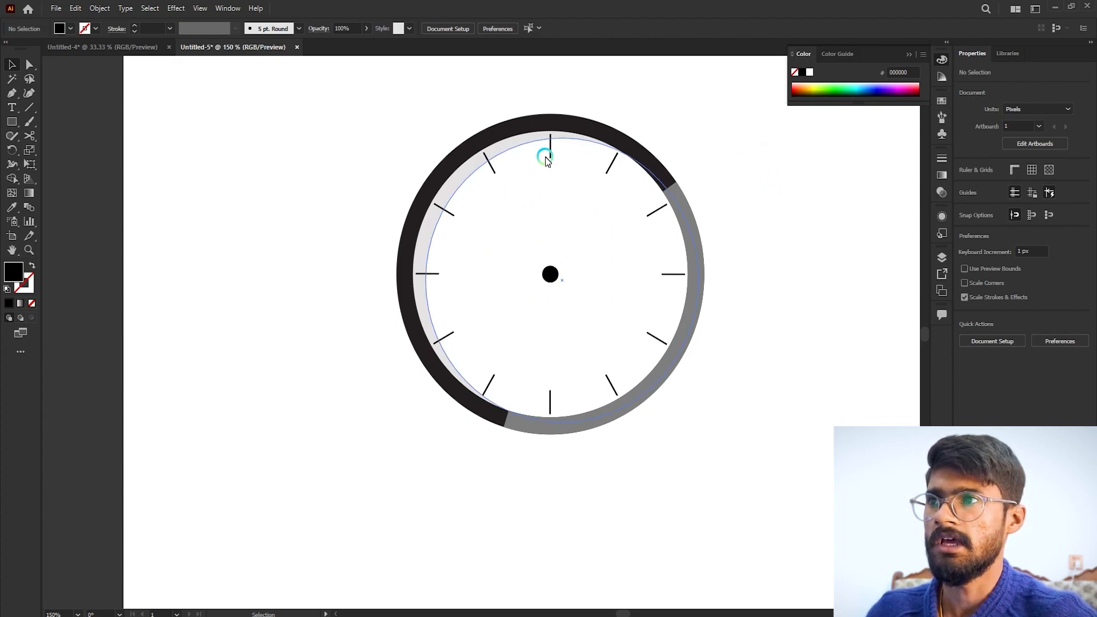
click(11, 121)
drag(276, 227, 279, 353)
click(11, 64)
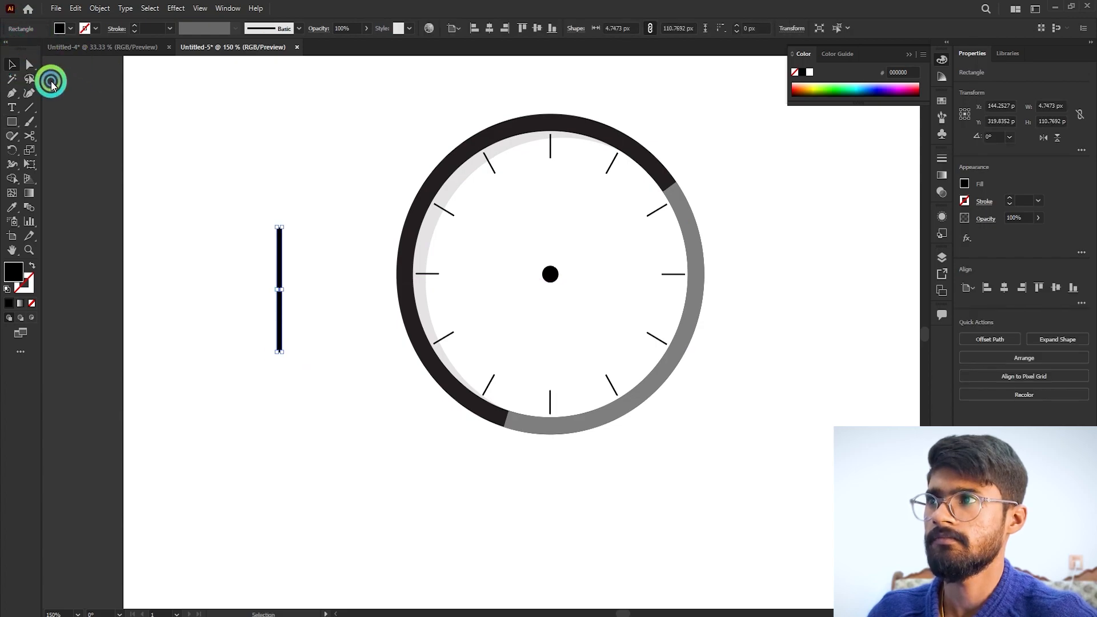
click(88, 132)
- Draw a short rectangle over the hand's lower end and widen it to about 6.8 px, slightly beyond both hand edges
scroll(276, 335, up, 4)
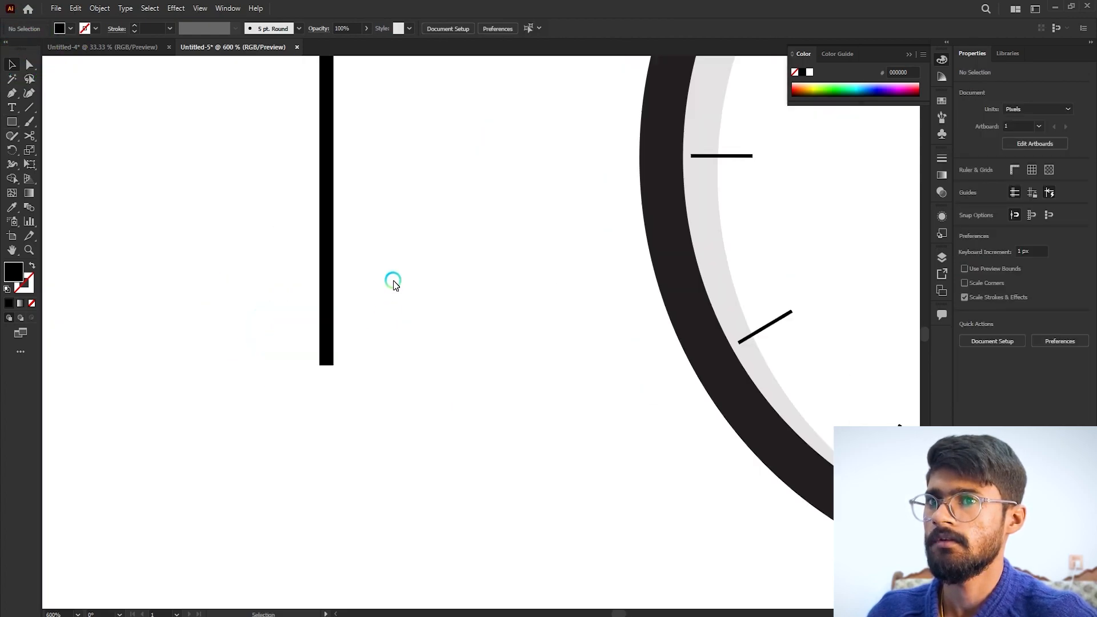
scroll(331, 235, down, 2)
scroll(312, 244, up, 2)
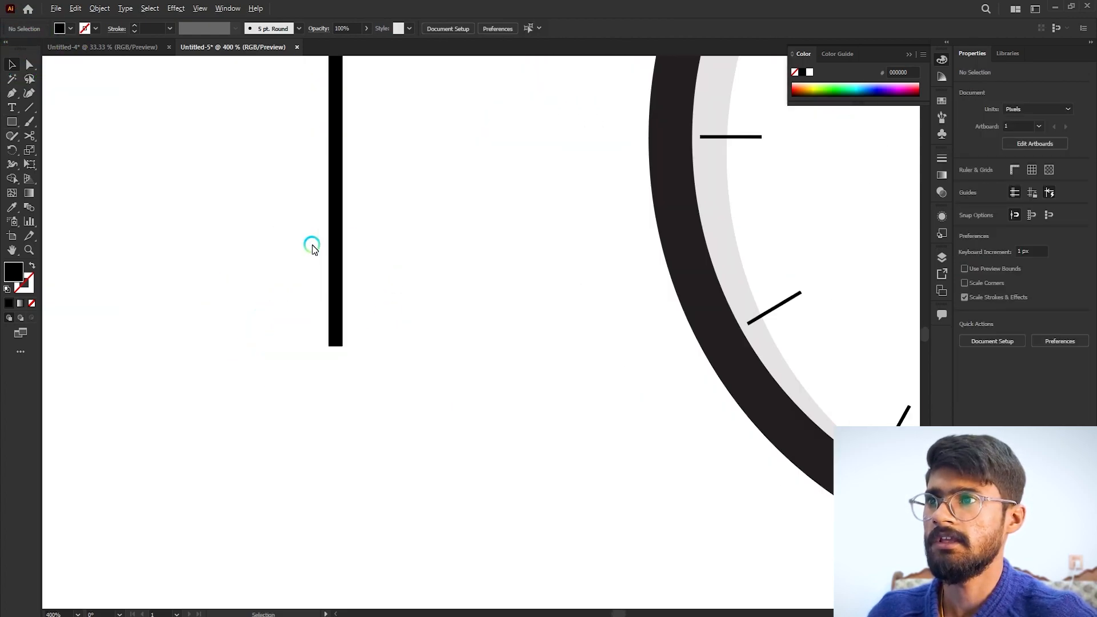
click(11, 121)
click(334, 294)
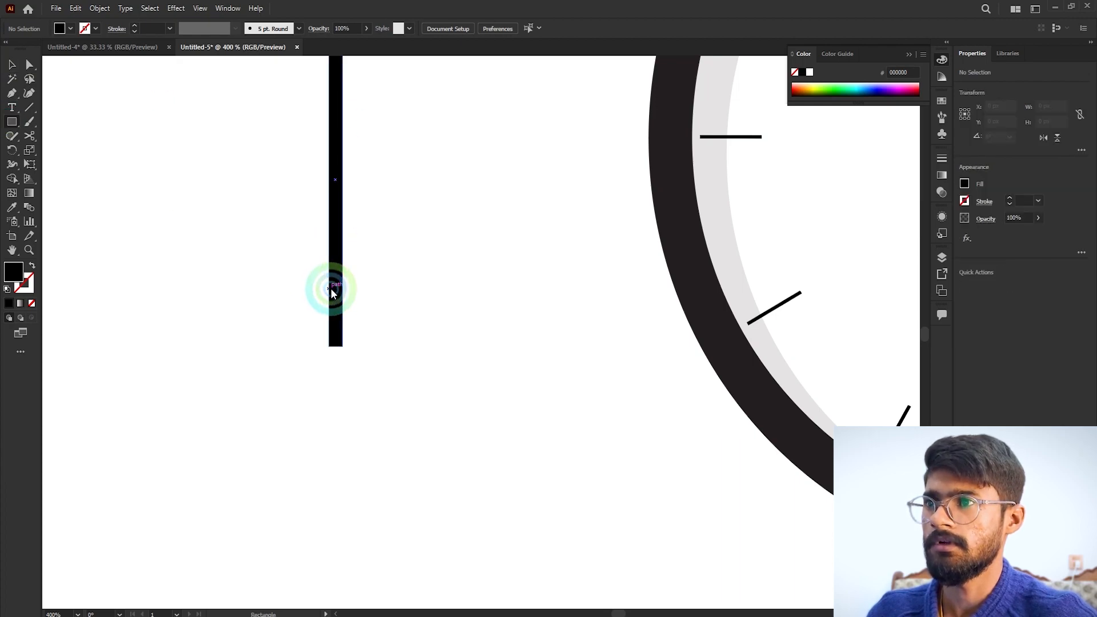
drag(329, 287, 344, 345)
click(11, 64)
scroll(238, 287, up, 2)
scroll(239, 286, up, 1)
drag(449, 347, 462, 348)
drag(444, 354, 444, 353)
- Fill the short rectangle at the hand's base with dark gray 444444
double_click(13, 271)
drag(603, 300, 593, 327)
click(856, 226)
click(546, 231)
- Move the hand together with its gray base onto the dial, pointing to 12 o'clock with the base on the center dot
scroll(544, 230, down, 3)
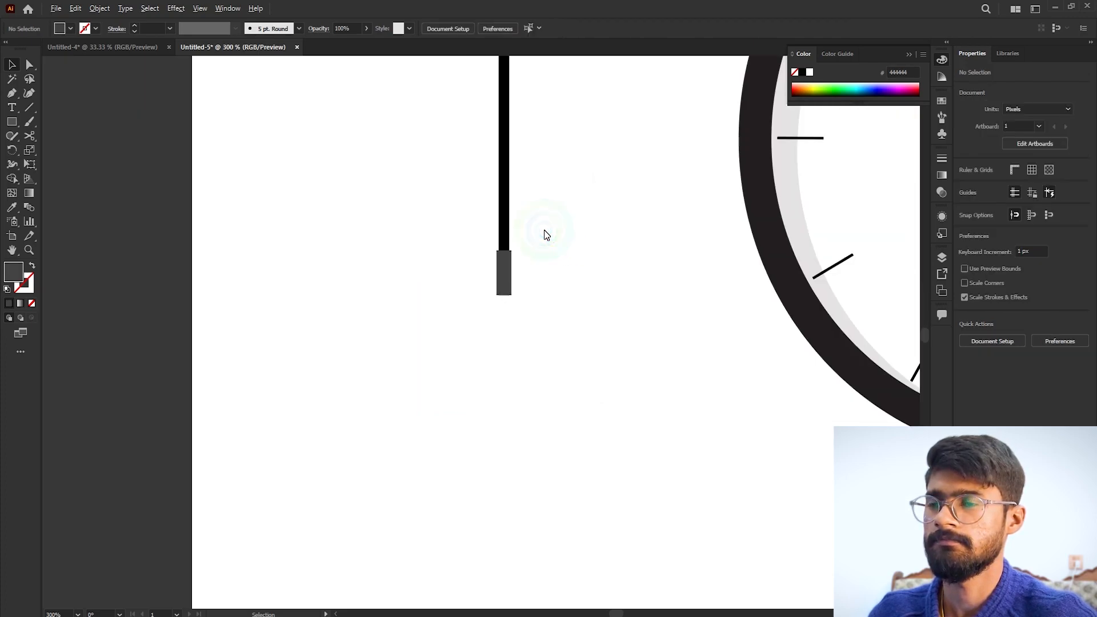
scroll(544, 230, down, 2)
scroll(453, 191, down, 1)
scroll(604, 186, up, 2)
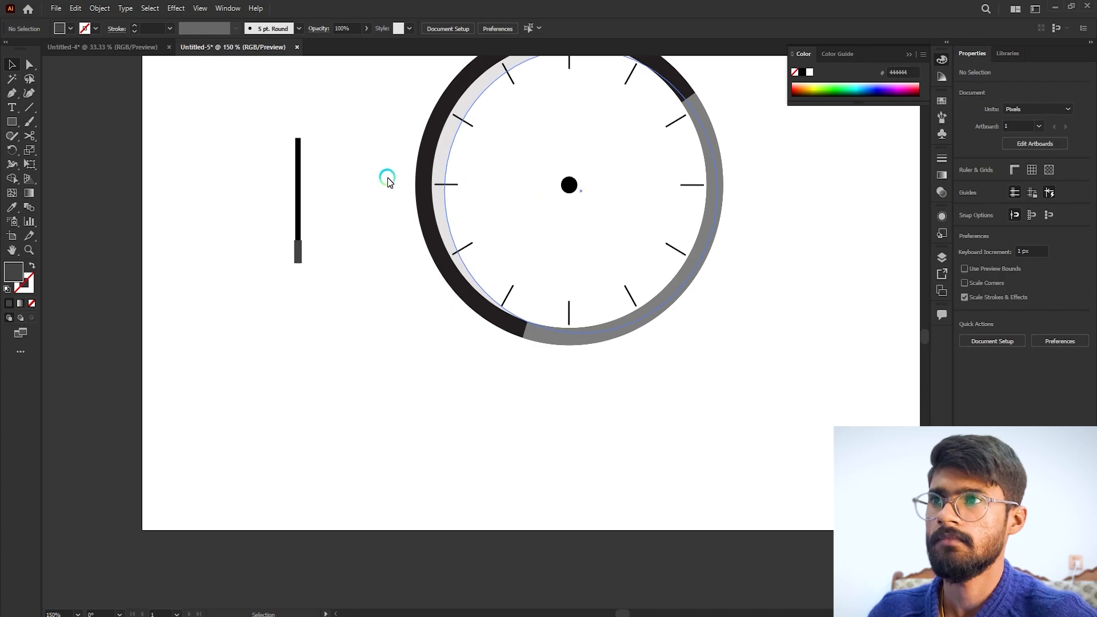
drag(255, 149, 375, 255)
drag(297, 247, 570, 171)
scroll(571, 173, up, 2)
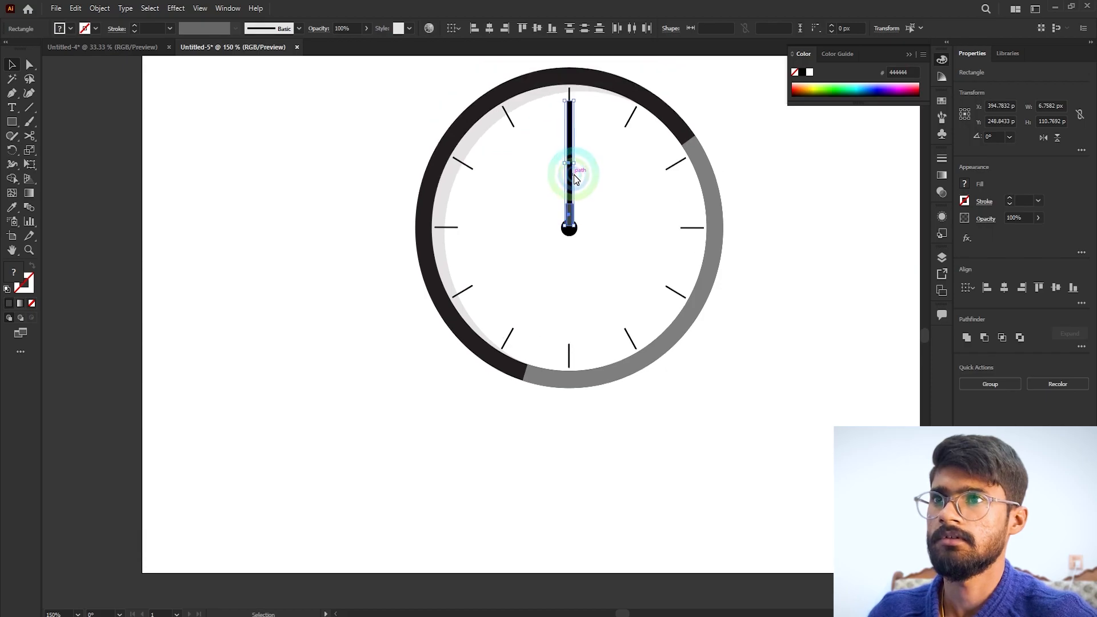
- Bring the black center dot to the front so it covers the base of the hand
click(592, 251)
scroll(592, 246, up, 1)
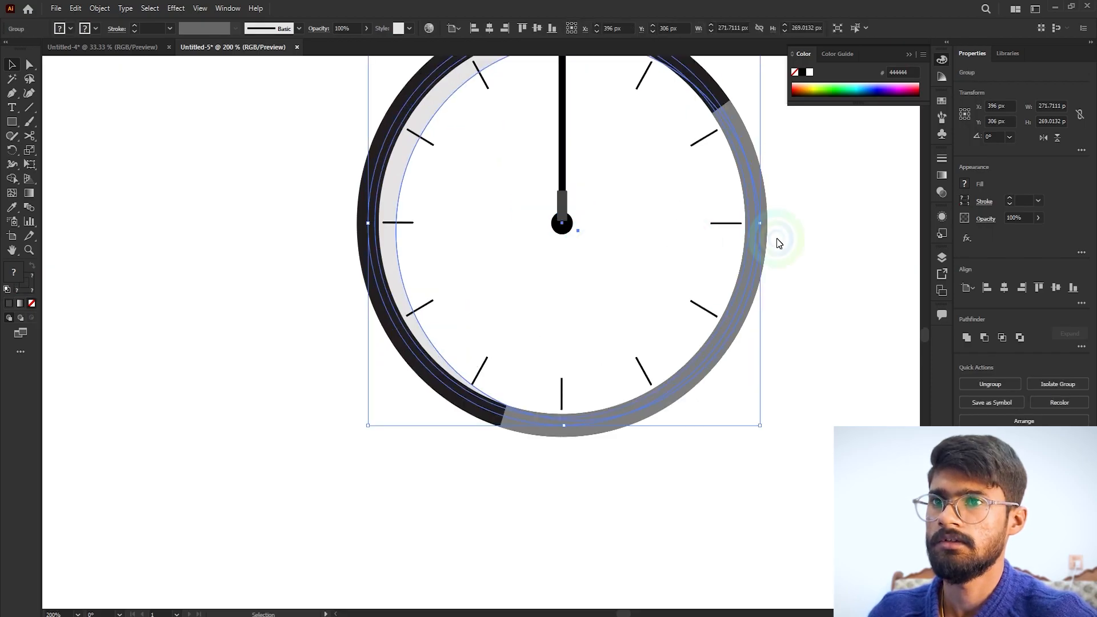
click(849, 219)
right_click(563, 234)
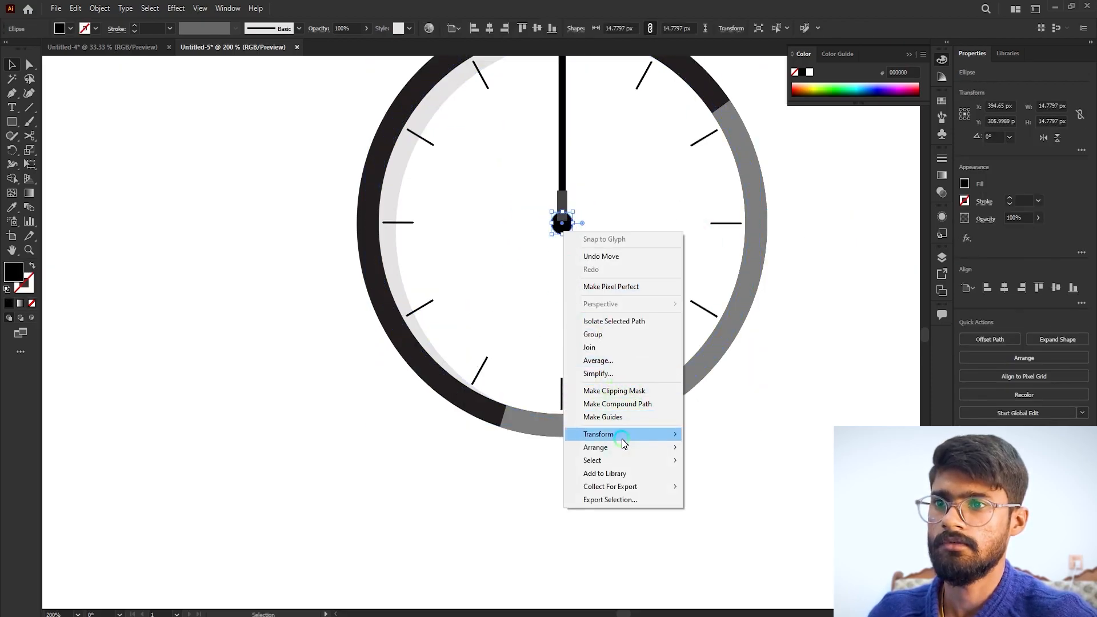
click(643, 449)
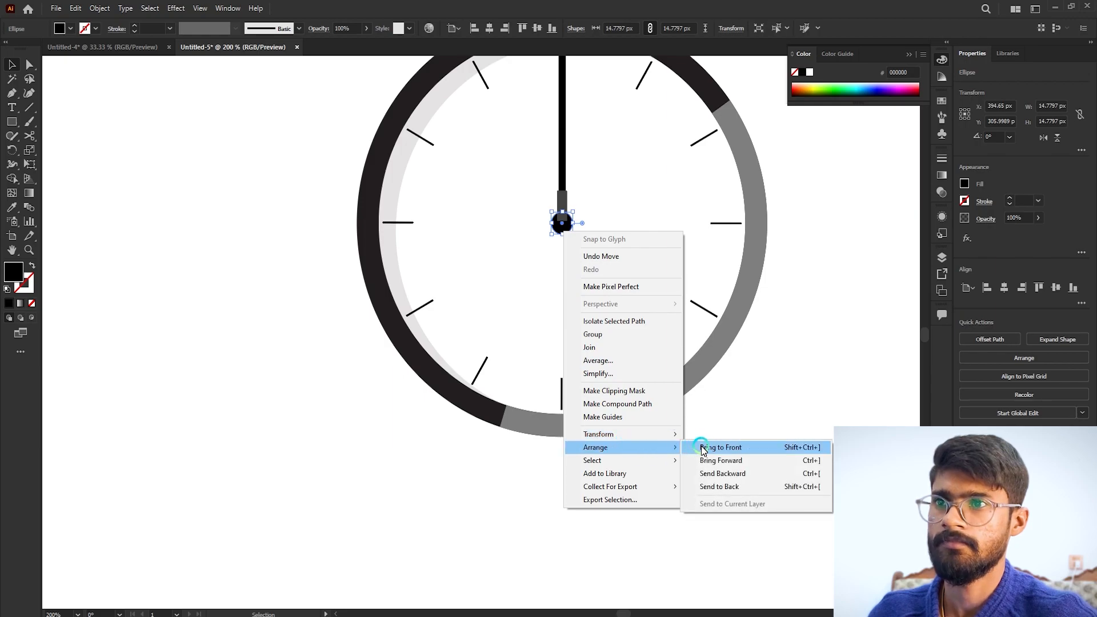
click(704, 448)
click(788, 251)
scroll(628, 157, down, 1)
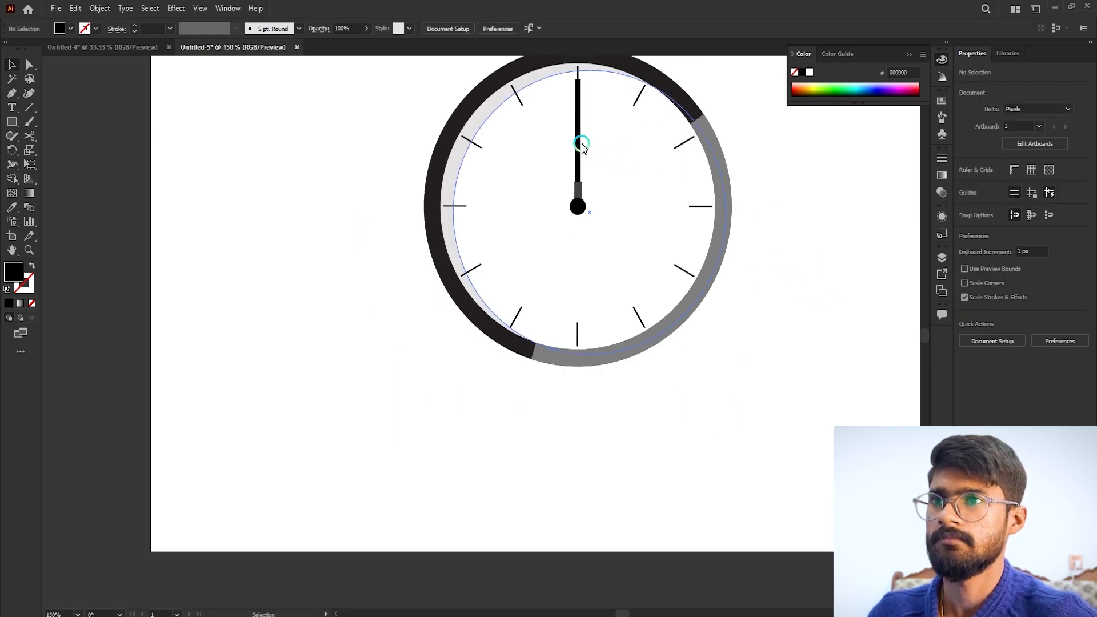
scroll(577, 160, up, 2)
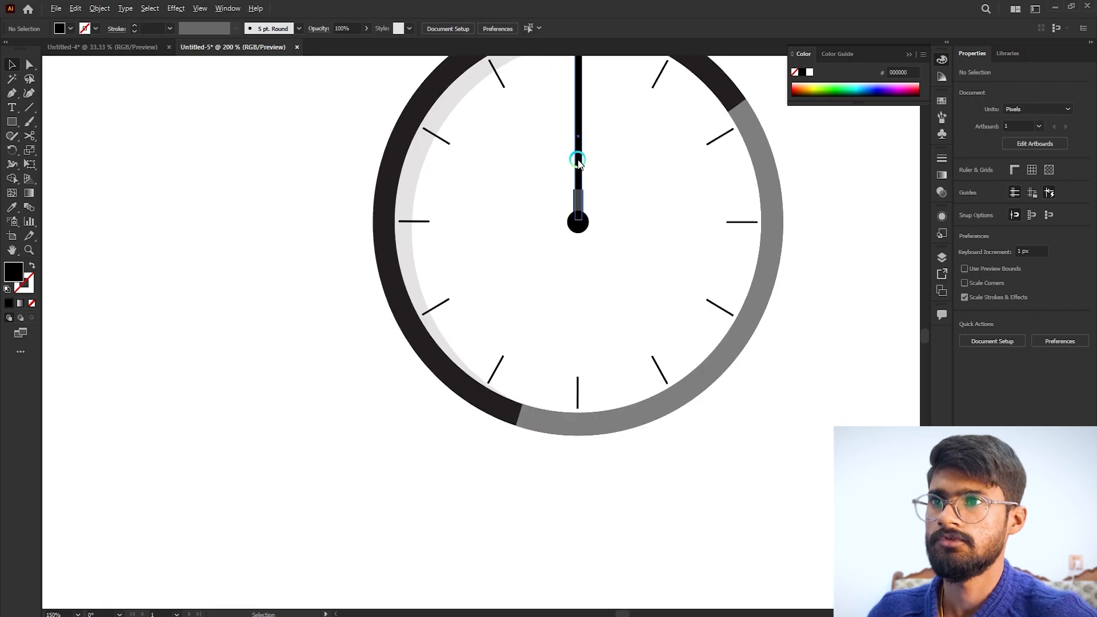
- Group the 12 o'clock hand with its gray base rectangle
click(578, 227)
shift+click(578, 225)
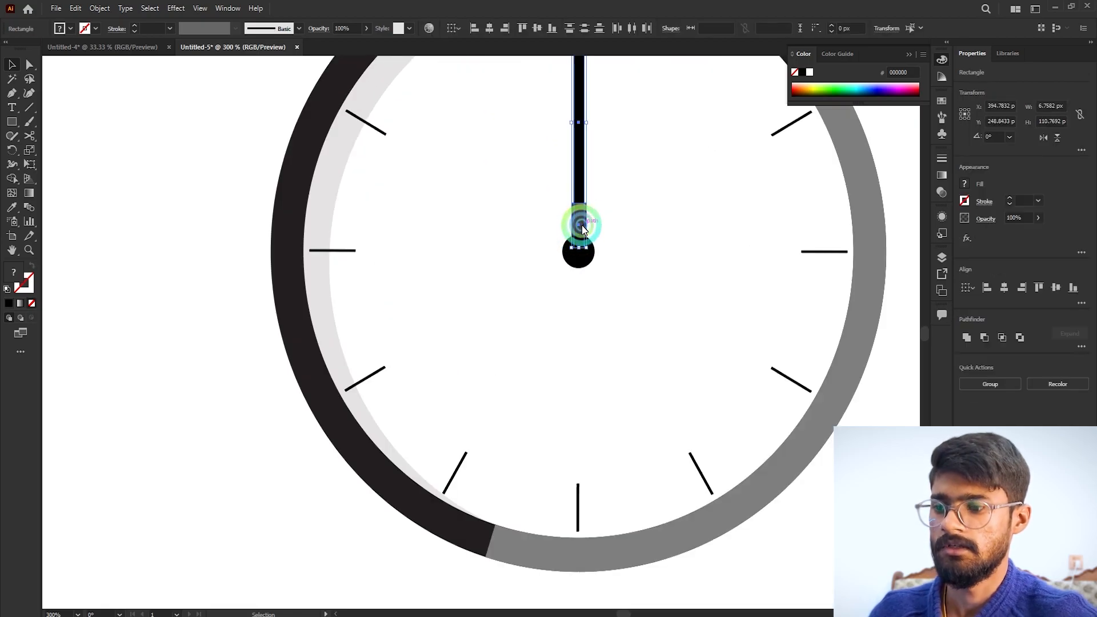
key(ctrl+g)
scroll(582, 206, down, 2)
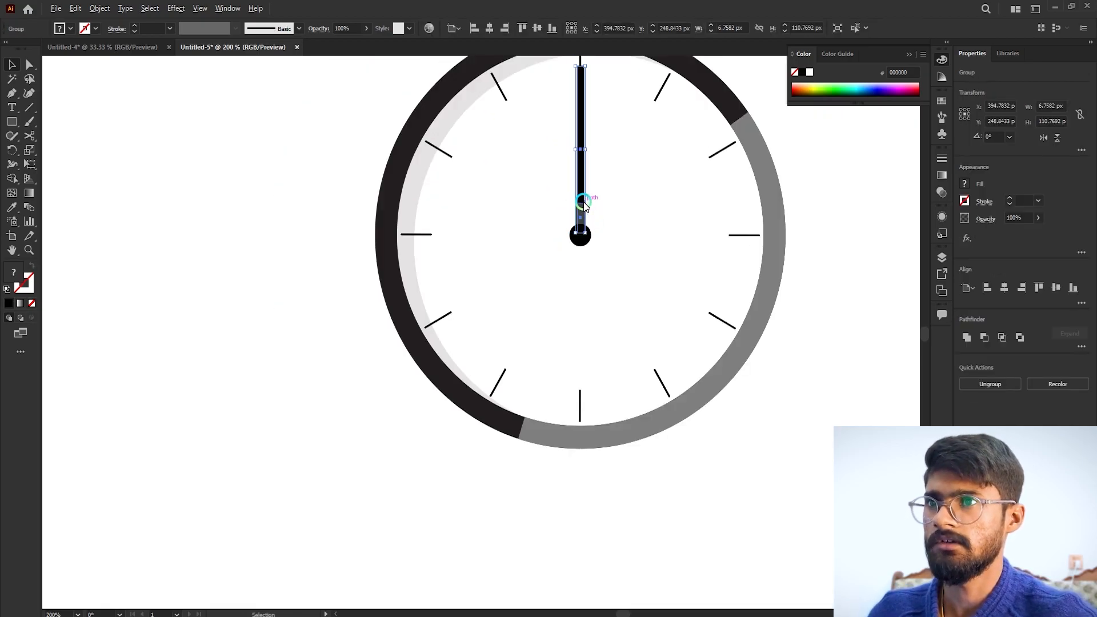
- Duplicate the grouped hand and place the copy with its base on the center dot, rotated about 139.5° toward 7 o'clock
drag(578, 194, 361, 260)
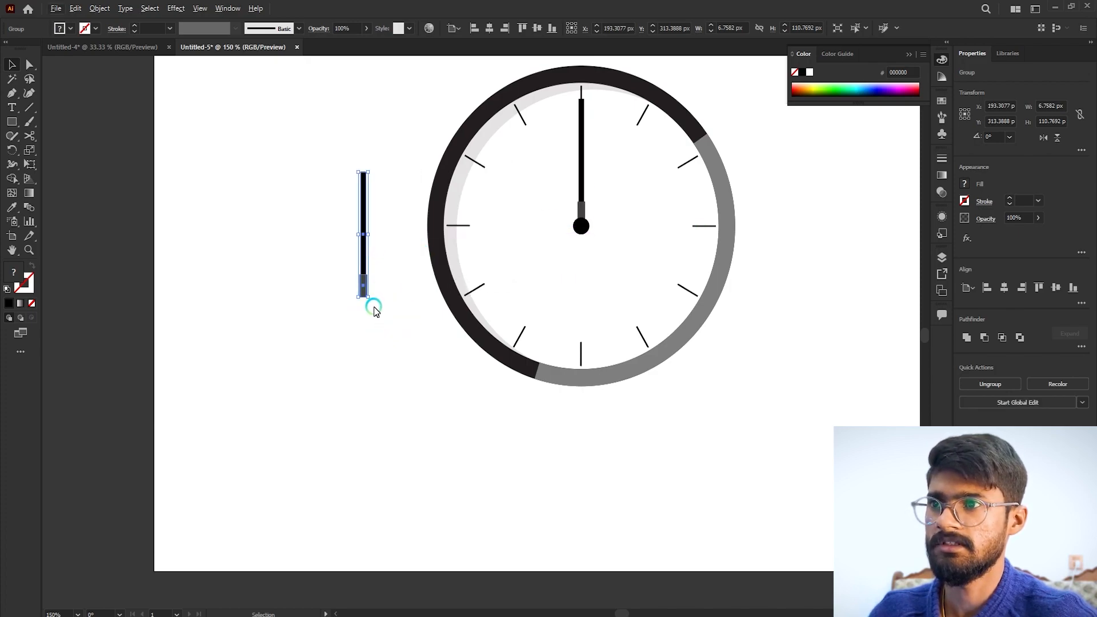
drag(372, 303, 559, 256)
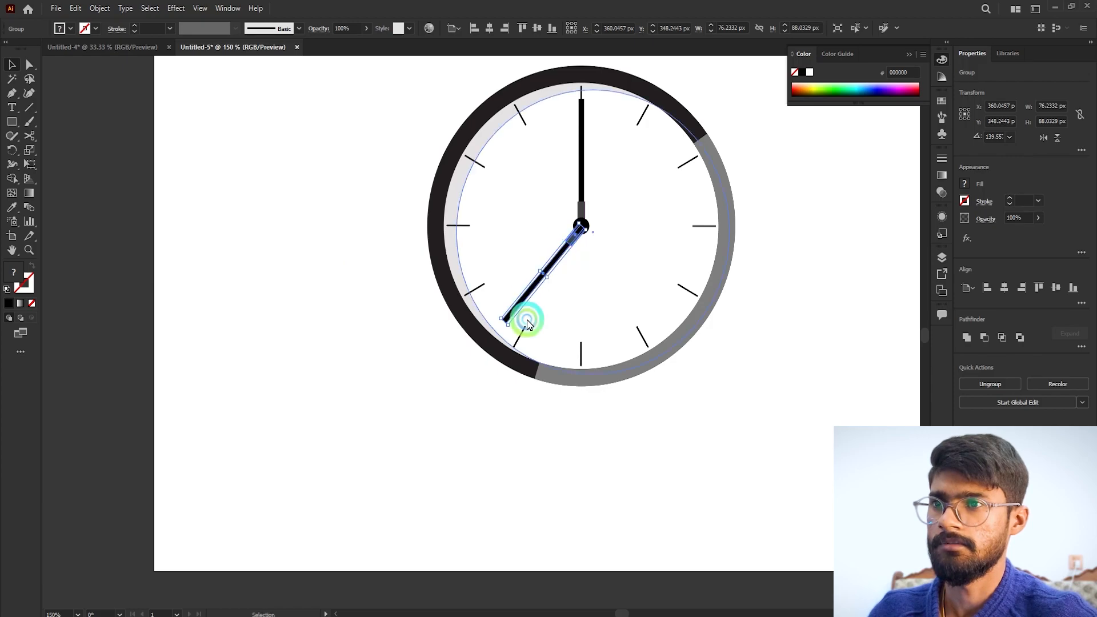
scroll(505, 317, up, 1)
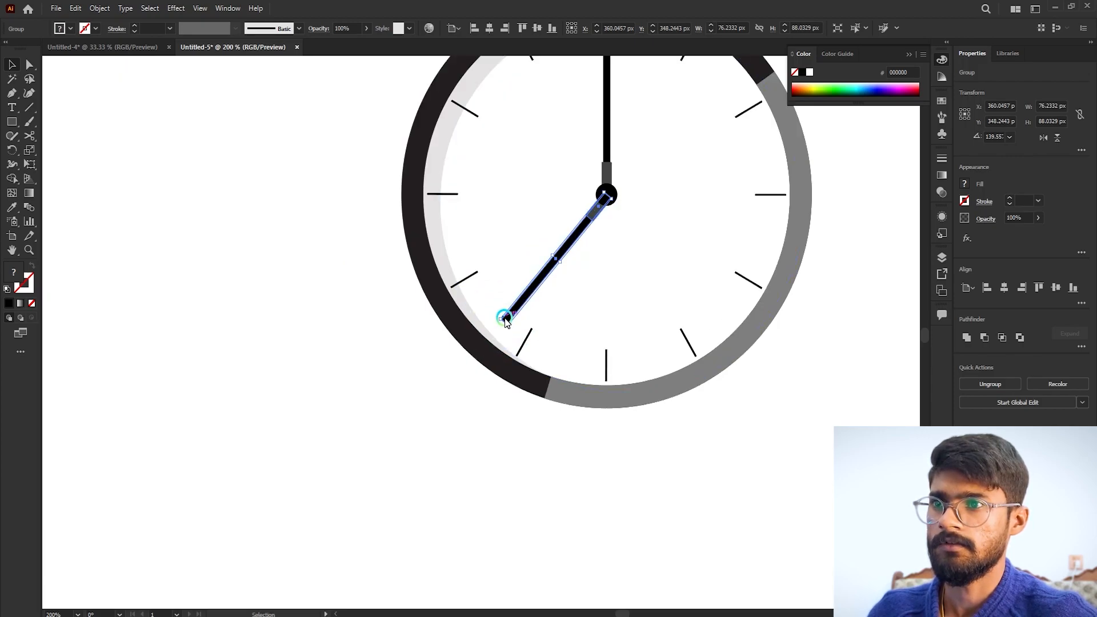
- Scale the copied hand down to about 48 by 55 px overall, keeping its base at the center dot
scroll(505, 321, up, 3)
drag(505, 321, 597, 206)
scroll(591, 223, down, 3)
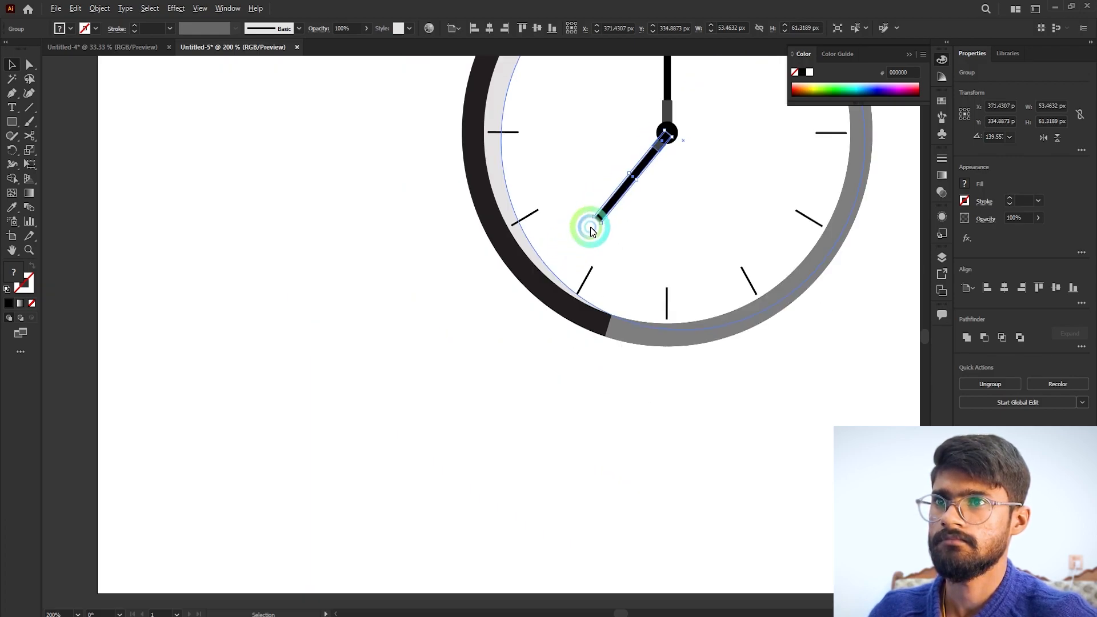
scroll(588, 274, up, 2)
drag(558, 350, 571, 331)
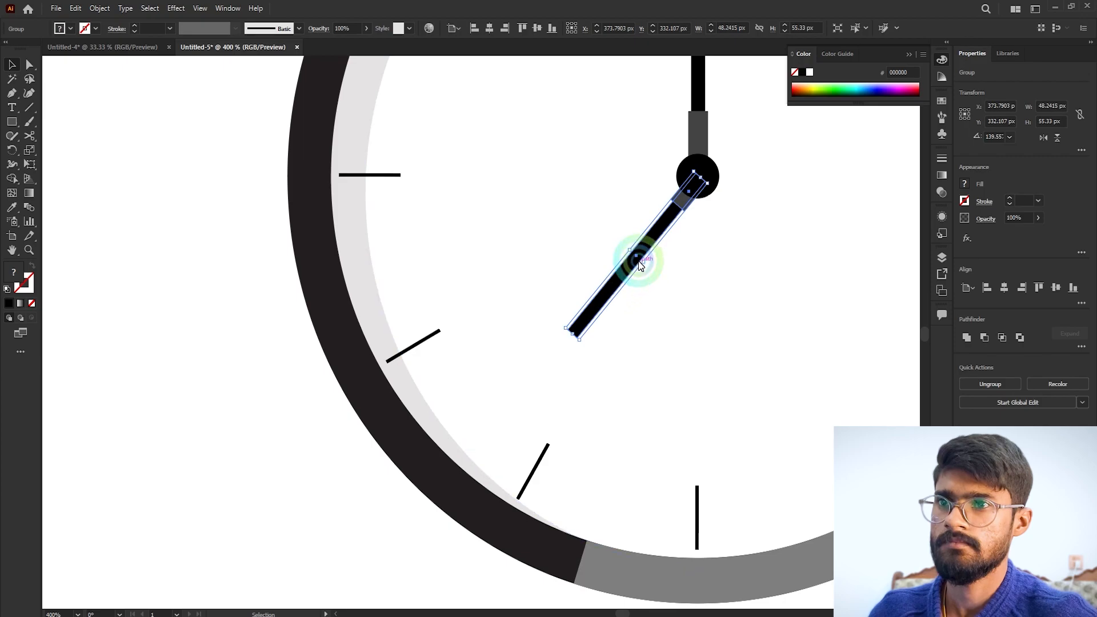
- Make the short 7 o'clock hand thinner than the 12 o'clock hand, keeping its base under the center dot
drag(642, 261, 620, 278)
scroll(678, 238, up, 2)
scroll(597, 266, down, 4)
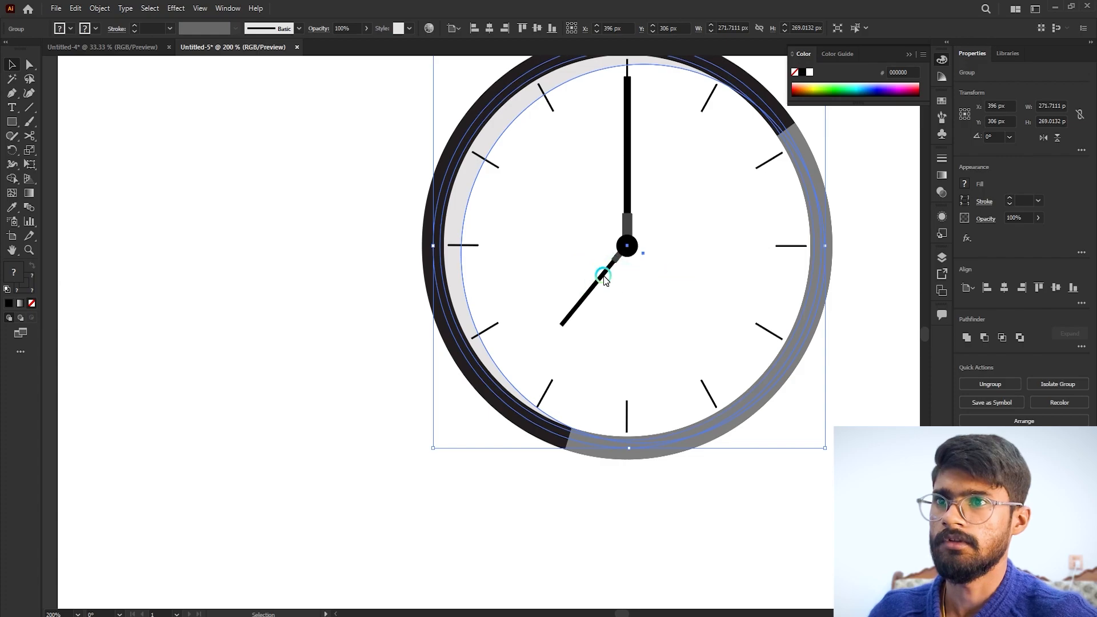
scroll(598, 264, down, 2)
click(770, 377)
scroll(701, 257, up, 2)
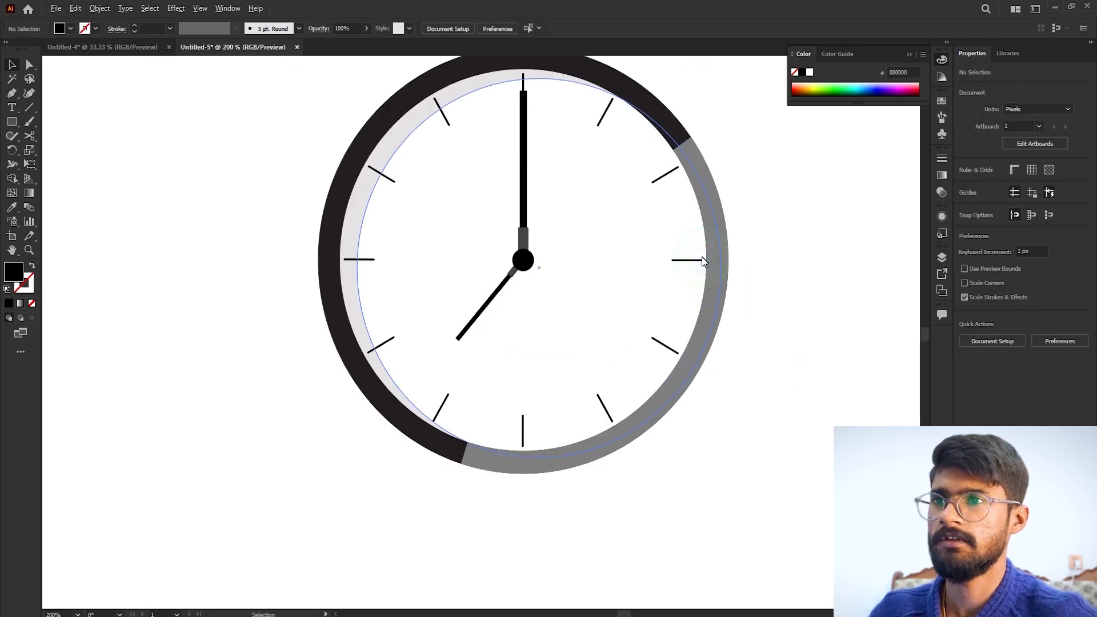
- Examine how the short hand's base meets the center dot and how the whole clock looks on the artboard
scroll(505, 277, up, 2)
click(498, 289)
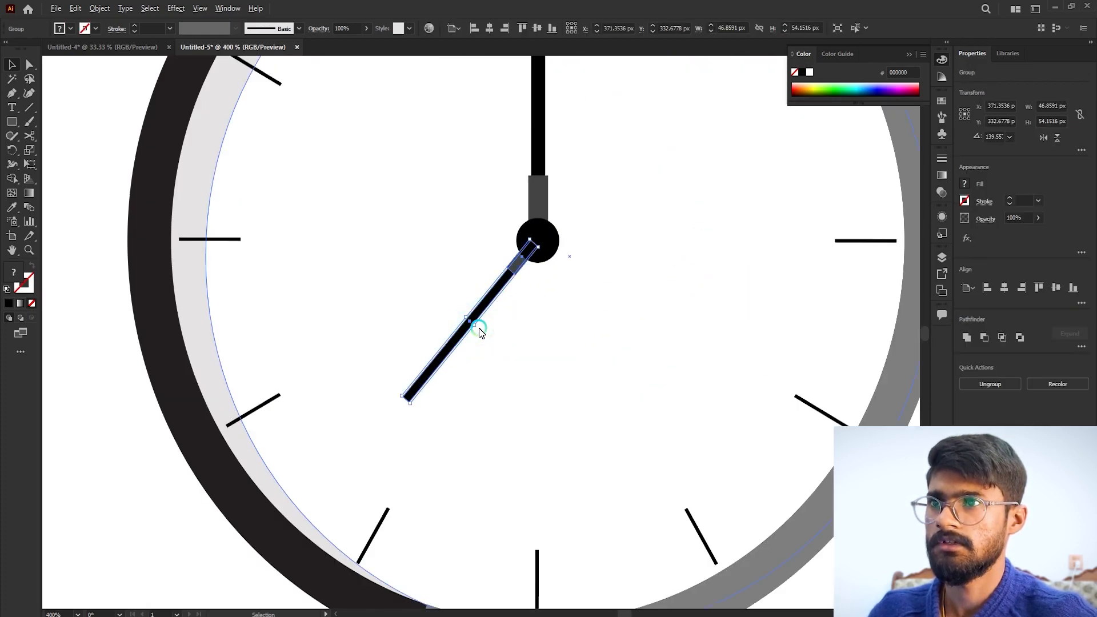
scroll(502, 320, up, 5)
click(537, 245)
scroll(540, 227, up, 2)
click(546, 226)
drag(548, 229, 535, 253)
click(673, 285)
scroll(619, 262, down, 4)
scroll(602, 257, down, 3)
click(800, 281)
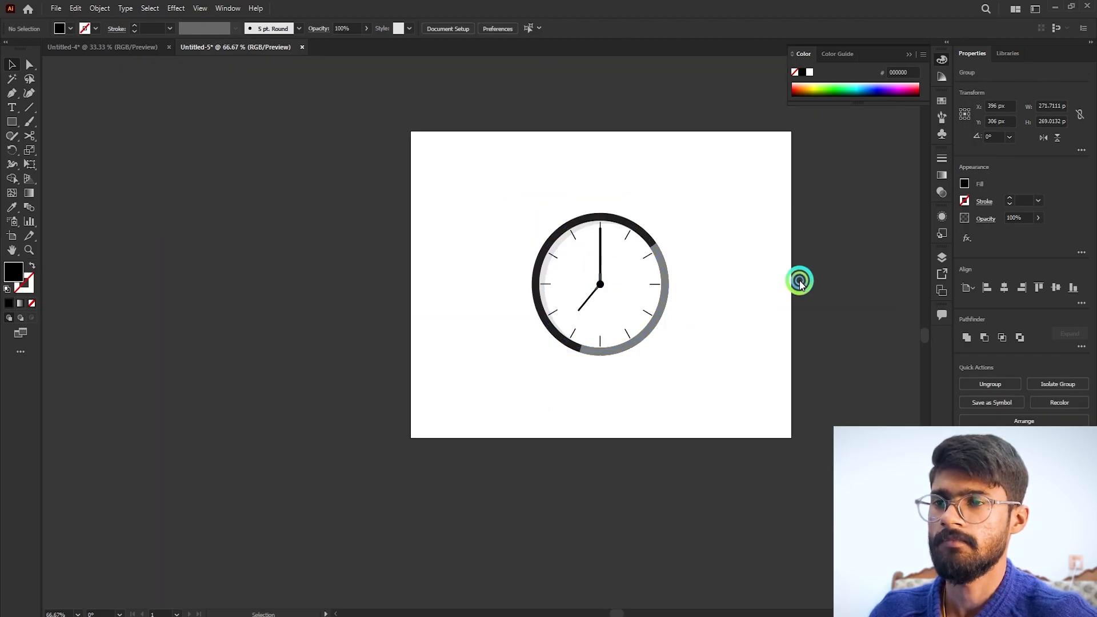
scroll(712, 242, down, 1)
scroll(697, 223, up, 1)
scroll(693, 242, up, 1)
scroll(526, 243, up, 3)
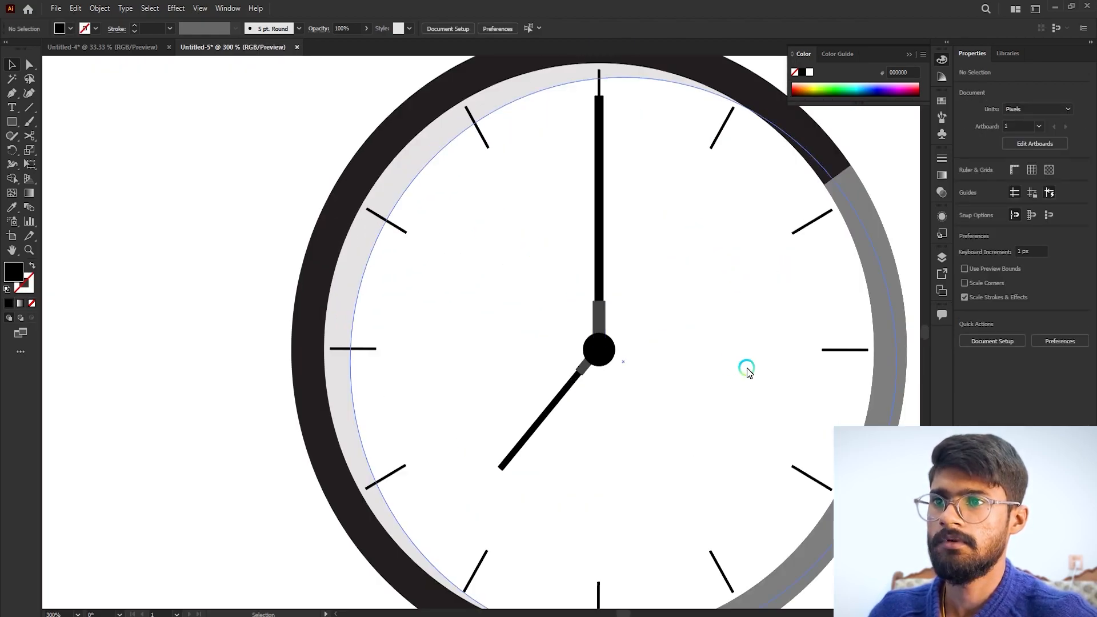
scroll(653, 330, down, 3)
scroll(735, 350, down, 1)
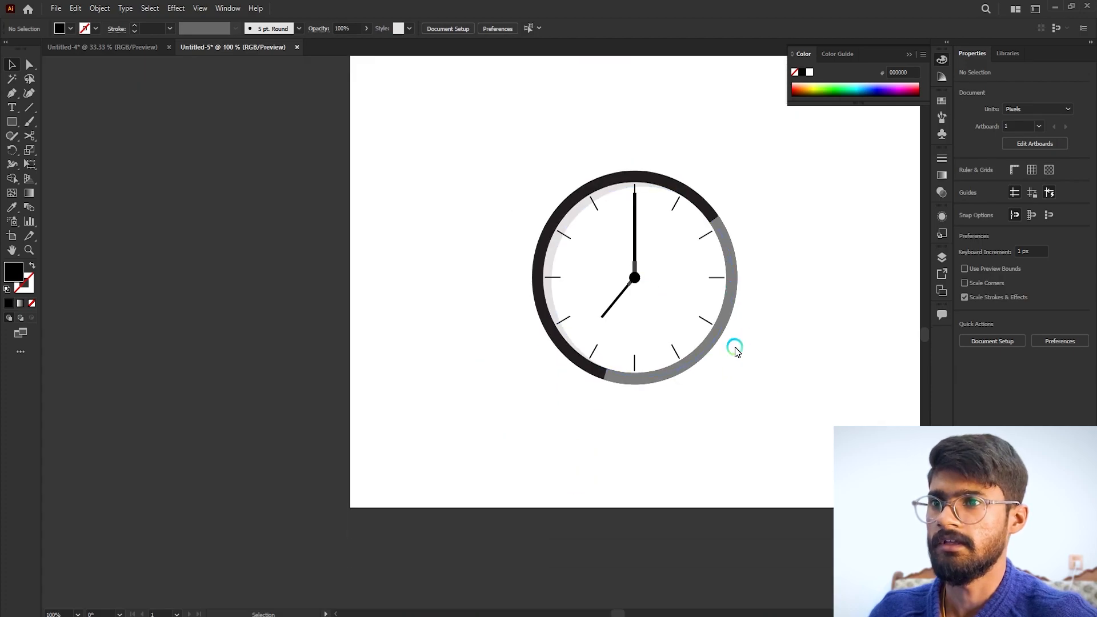
- Draw a thin vertical rectangle about 2.4 by 202 px beside the clock and fill it with pure red FF0000
click(11, 121)
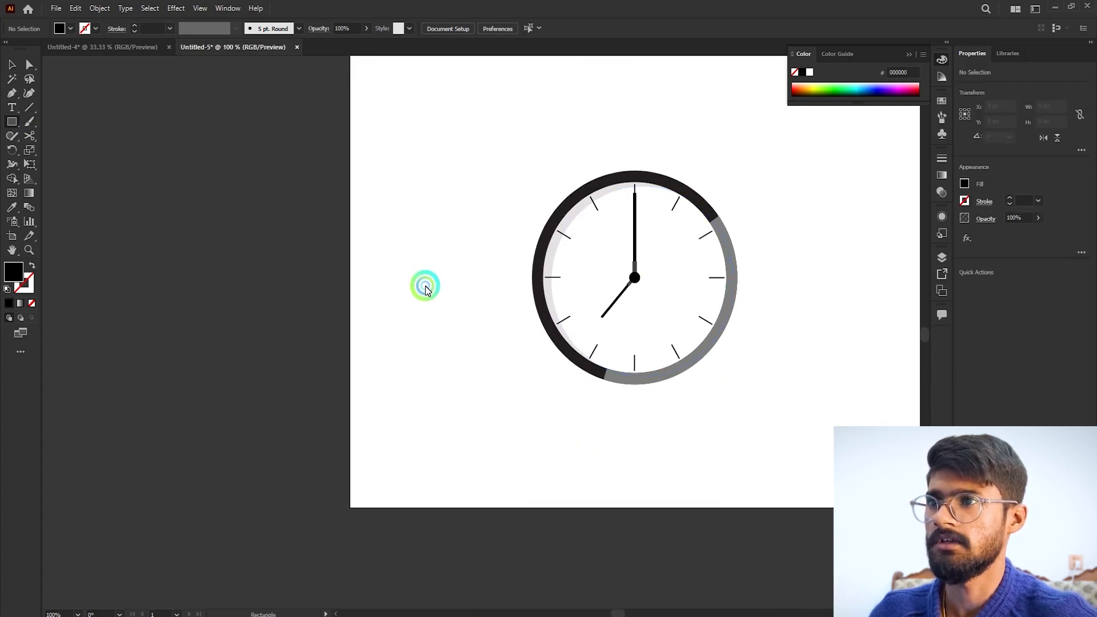
drag(432, 296, 433, 448)
click(8, 64)
click(4, 273)
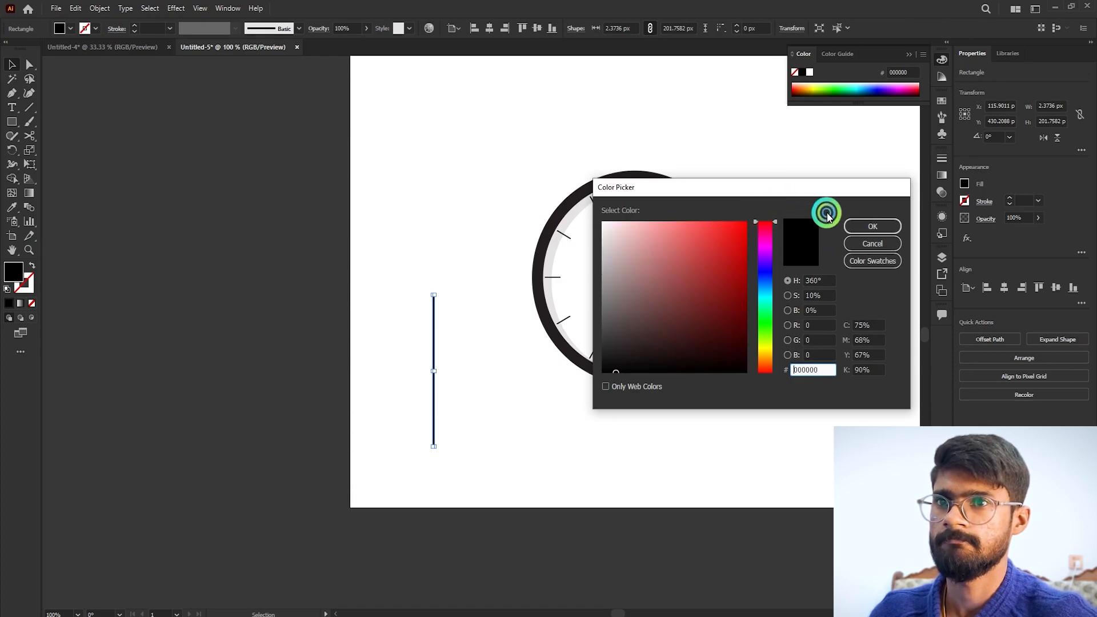
click(744, 224)
click(857, 231)
click(543, 365)
- Move the red rectangle onto the dial, rotated 90° toward 3 o'clock, with a short tail extending past the center dot
drag(433, 381, 653, 297)
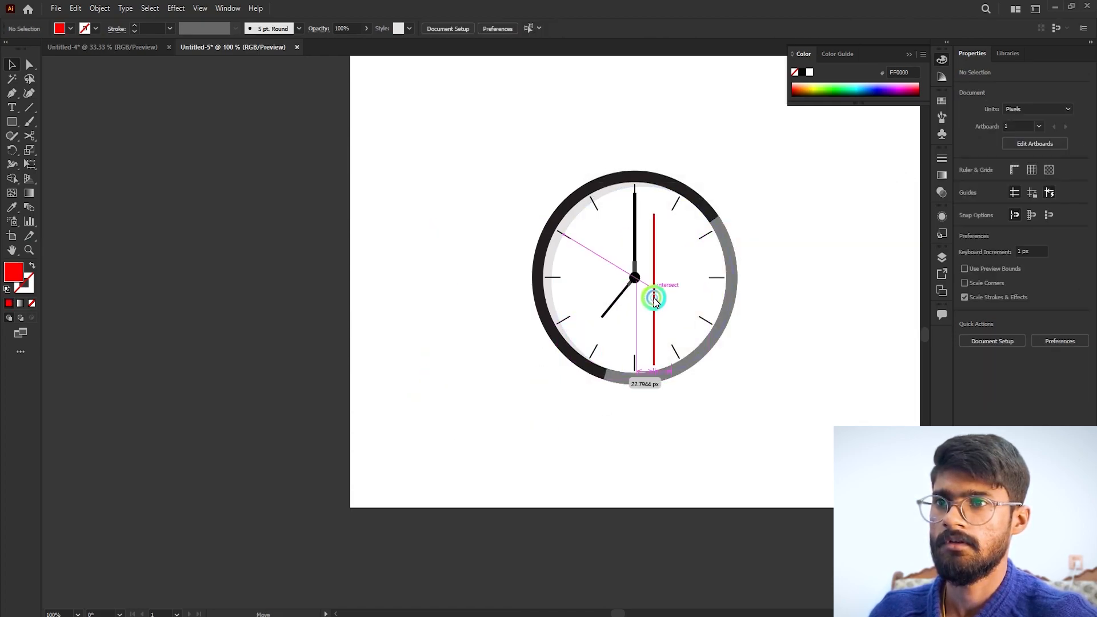
scroll(680, 277, up, 1)
drag(646, 411, 724, 283)
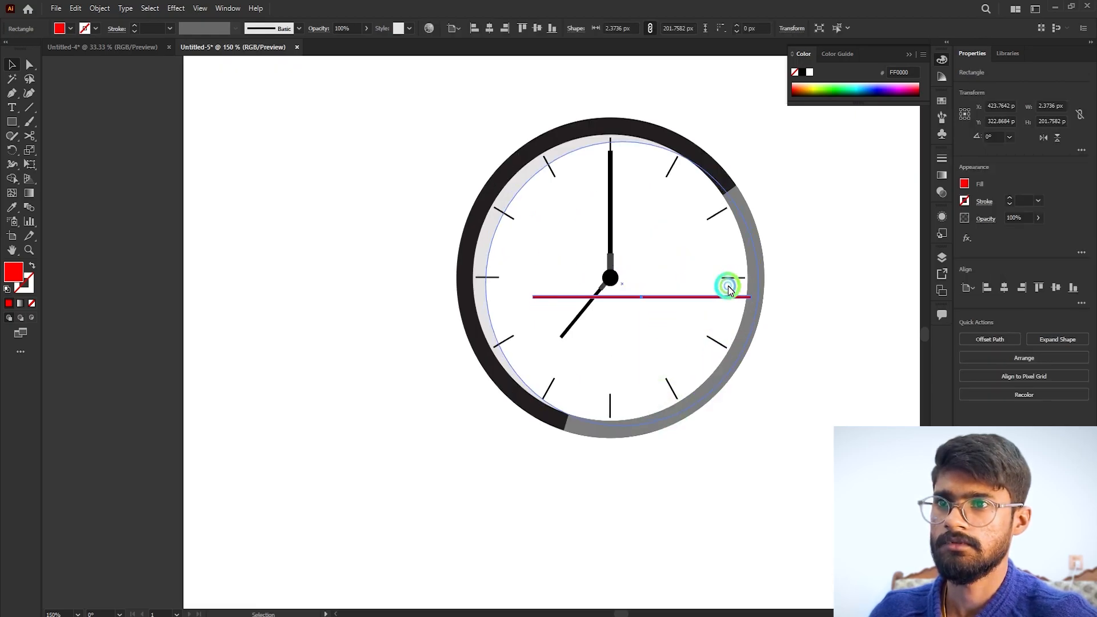
scroll(622, 288, up, 2)
scroll(534, 302, down, 1)
drag(539, 309, 585, 290)
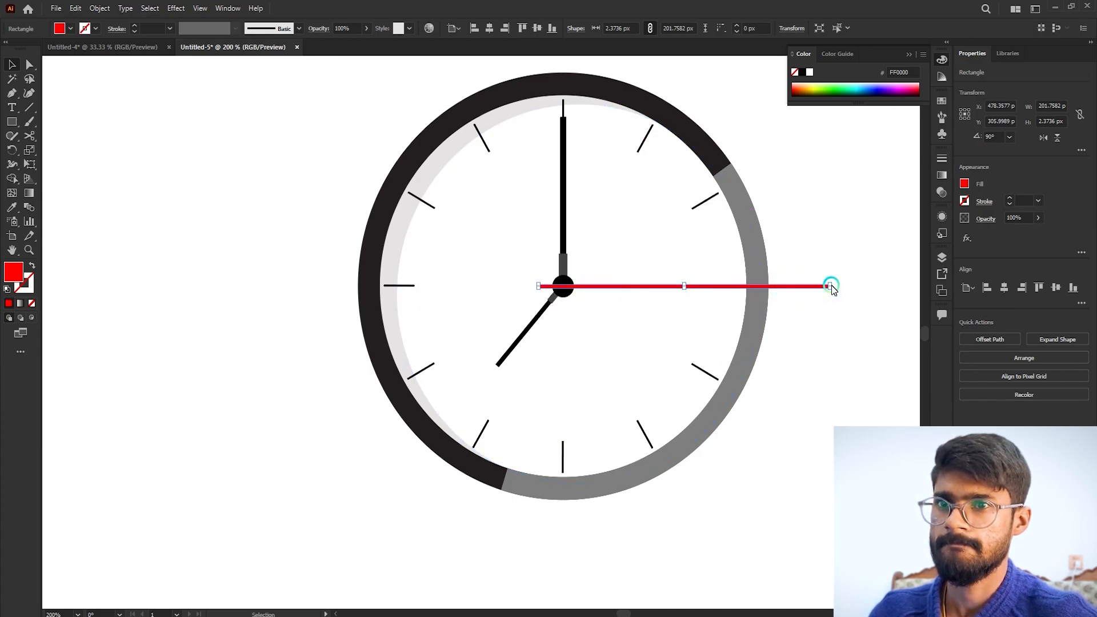
- Shorten the red second hand to about 132.6 px so its outer end overlaps the 3 o'clock tick
scroll(828, 287, up, 5)
drag(840, 289, 238, 292)
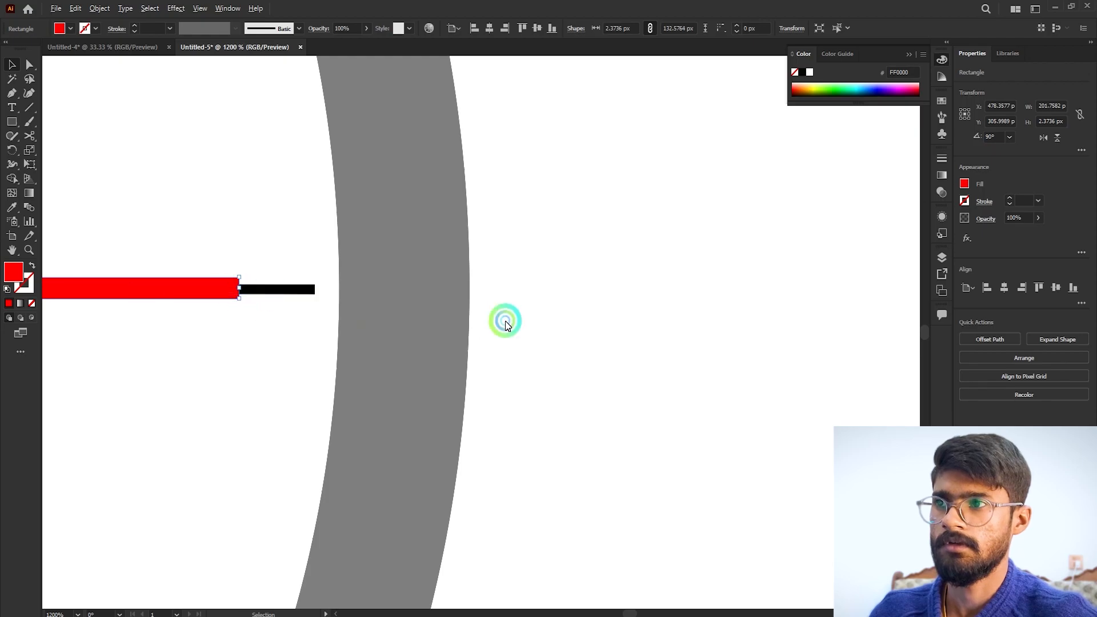
scroll(503, 320, down, 5)
- Bring the black center dot to the front so it covers the red second hand
scroll(282, 327, up, 4)
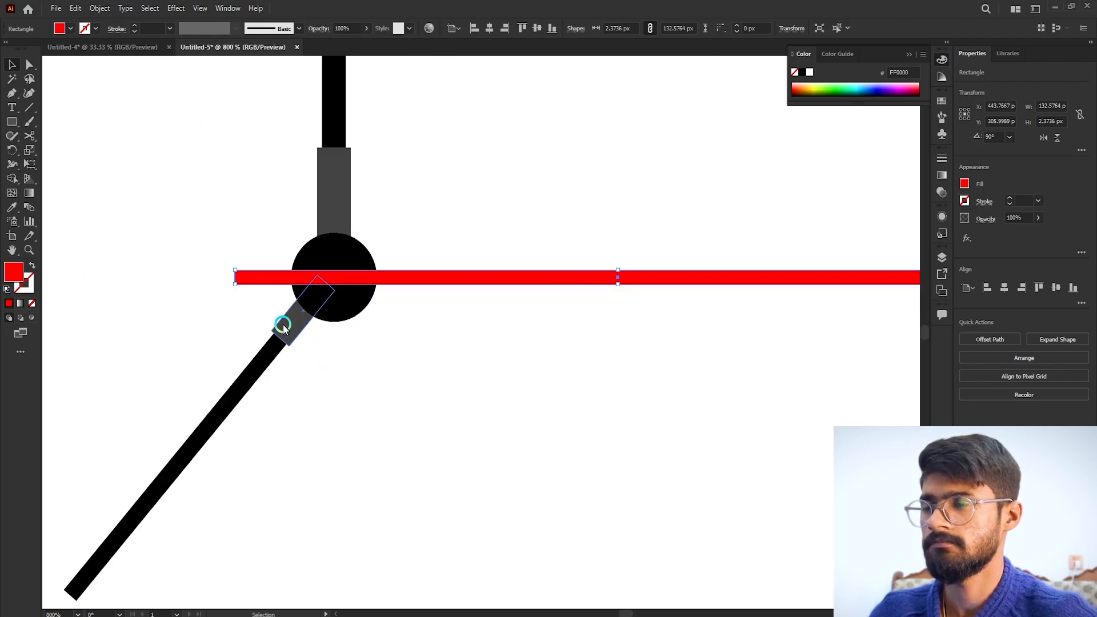
click(331, 300)
right_click(333, 298)
mouse_move(405, 513)
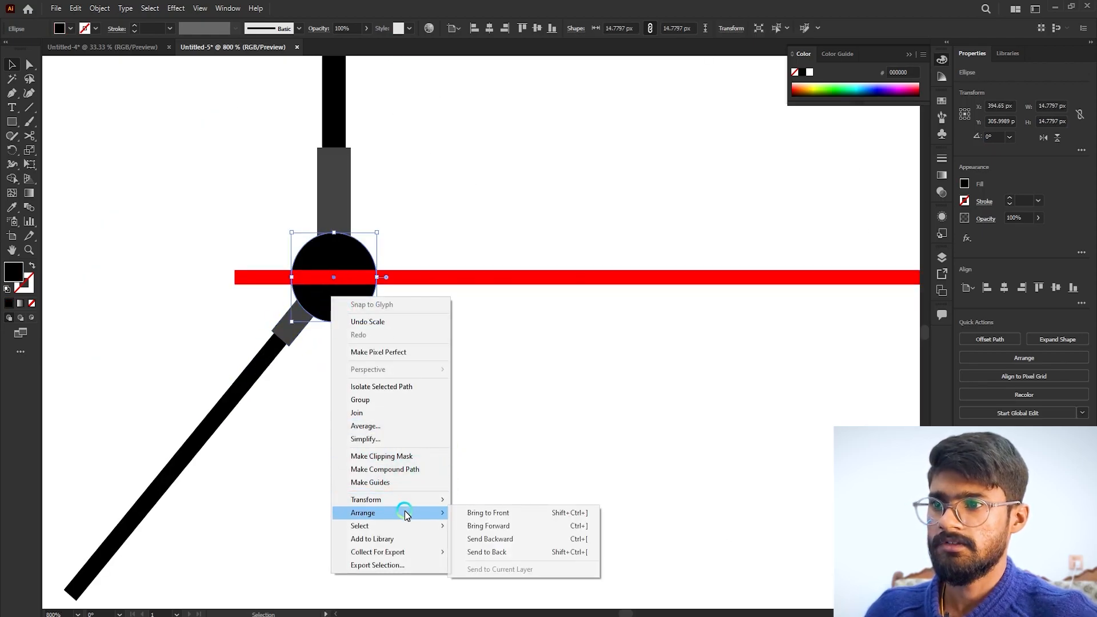
click(481, 513)
- Nudge the red second hand slightly toward 9 o'clock, keeping it vertically centered behind the black dot
drag(436, 272, 436, 278)
click(505, 326)
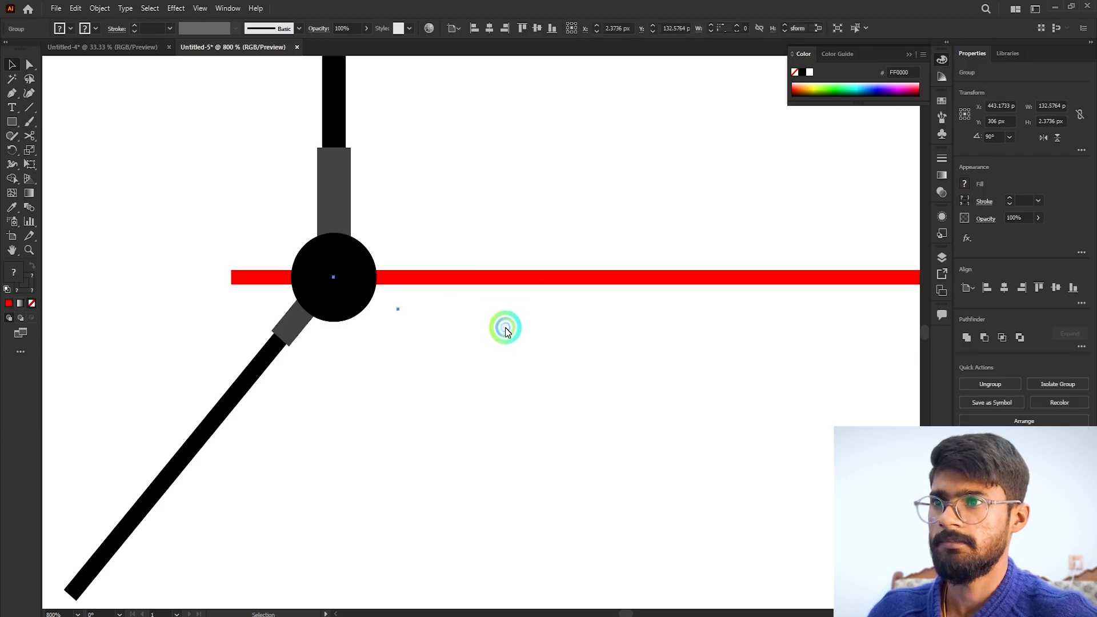
scroll(507, 327, down, 5)
click(742, 315)
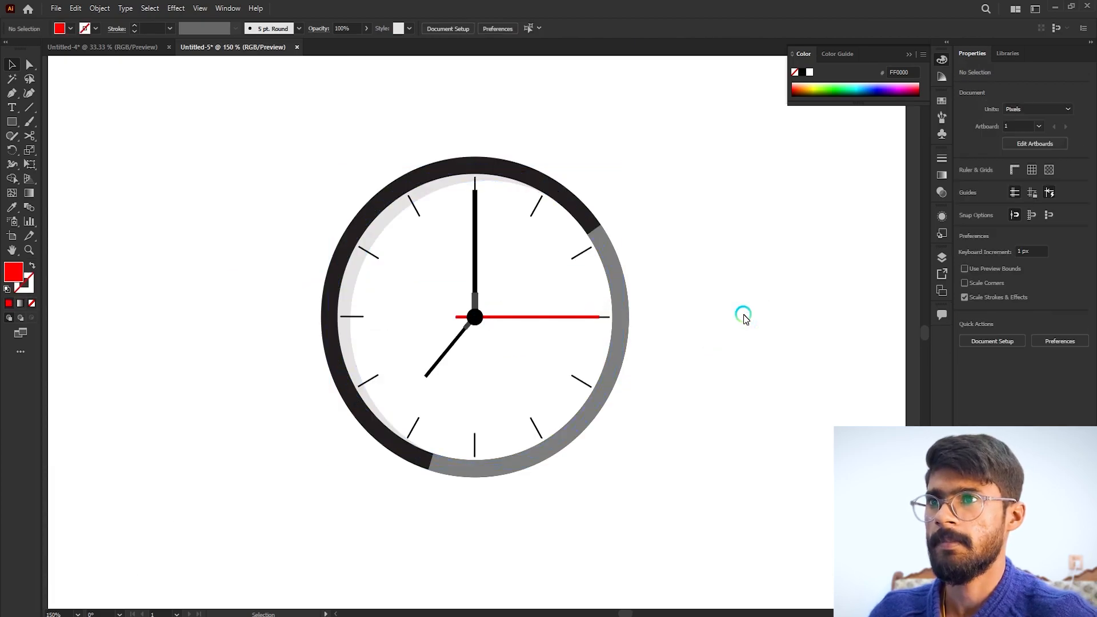
scroll(743, 314, down, 1)
scroll(554, 260, down, 2)
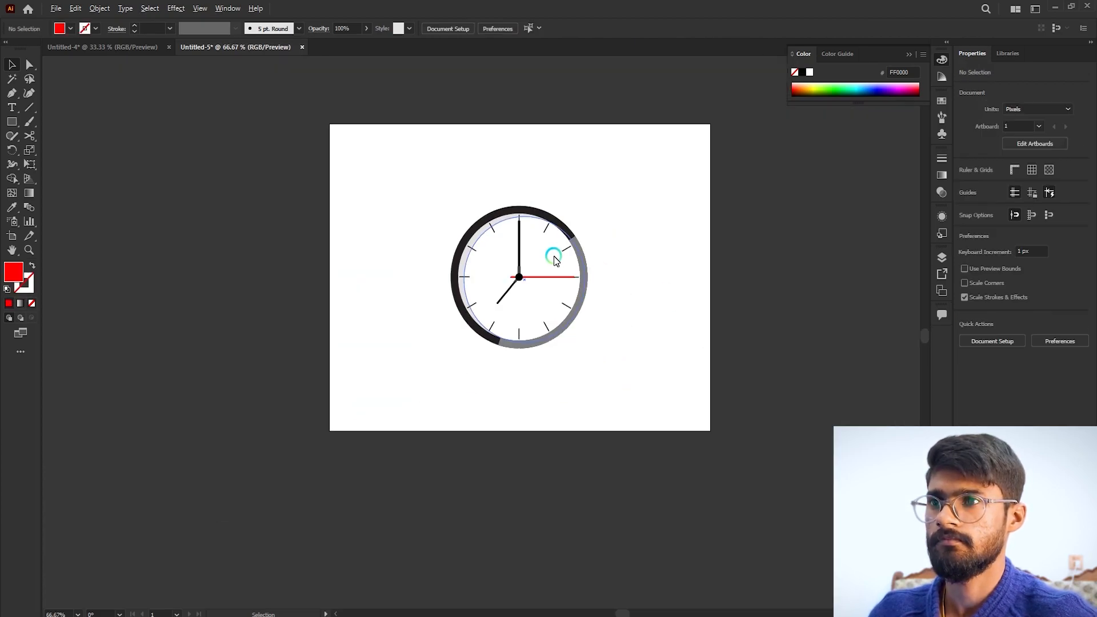
scroll(564, 258, up, 2)
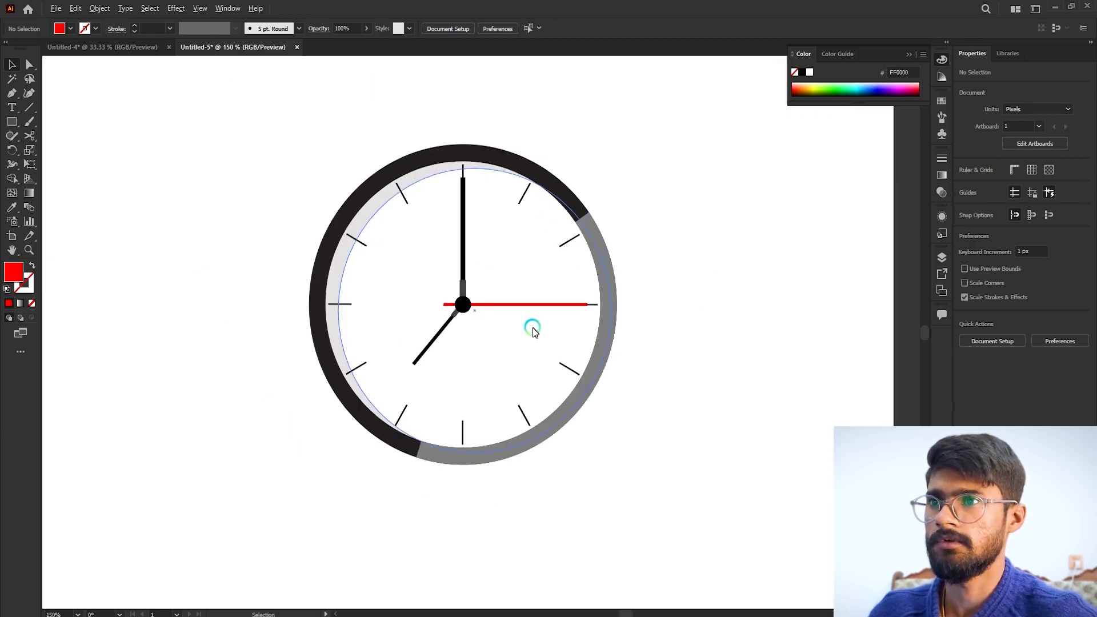
scroll(530, 329, up, 1)
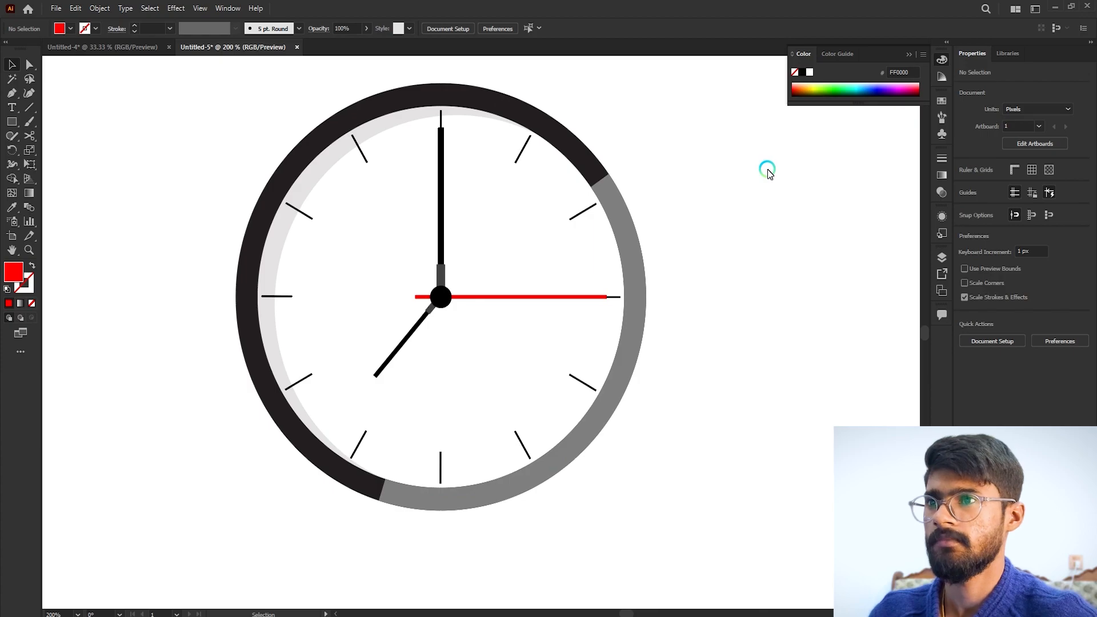
- Enlarge the short 7 o'clock hand slightly by extending its tip outward from the center dot
click(382, 366)
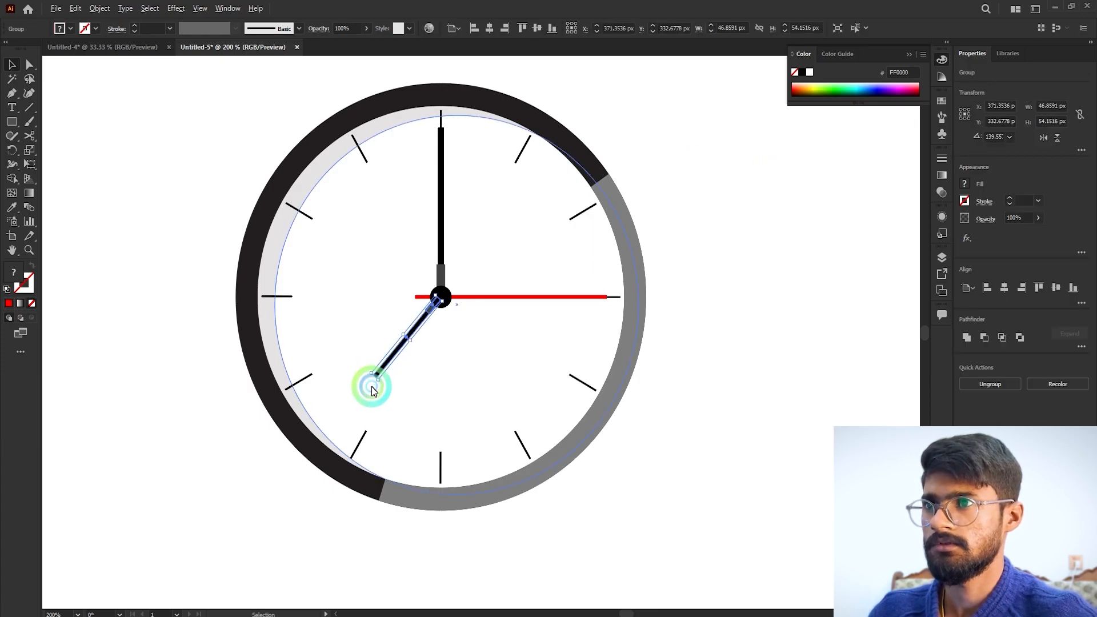
scroll(372, 386, up, 4)
drag(381, 345, 319, 402)
click(485, 328)
scroll(483, 329, down, 3)
scroll(483, 330, down, 2)
click(730, 347)
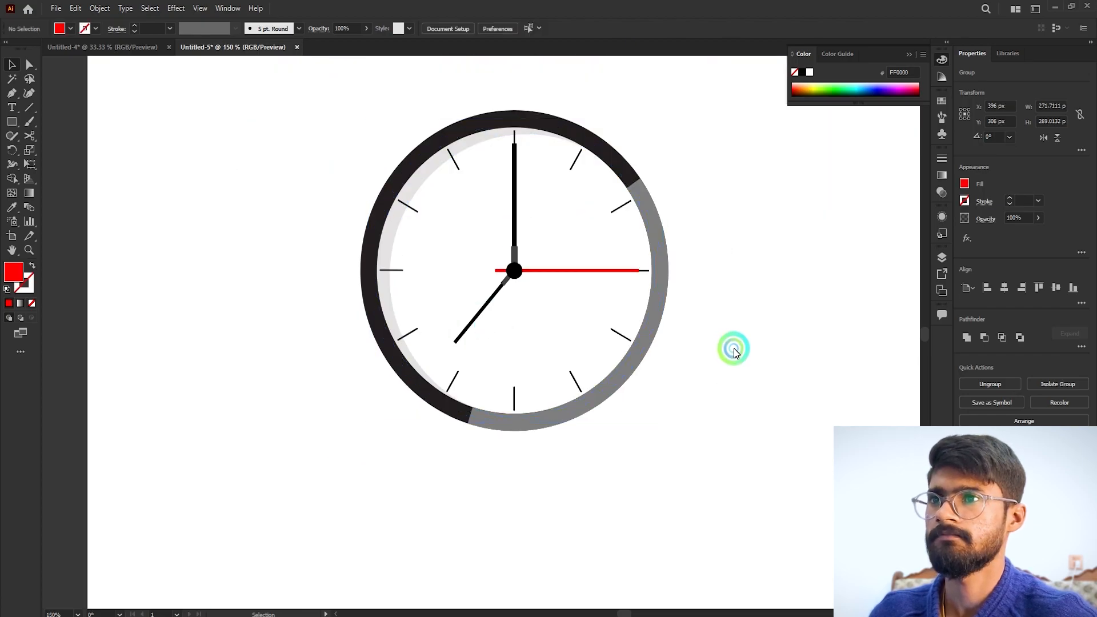
scroll(735, 352, down, 1)
scroll(839, 301, up, 1)
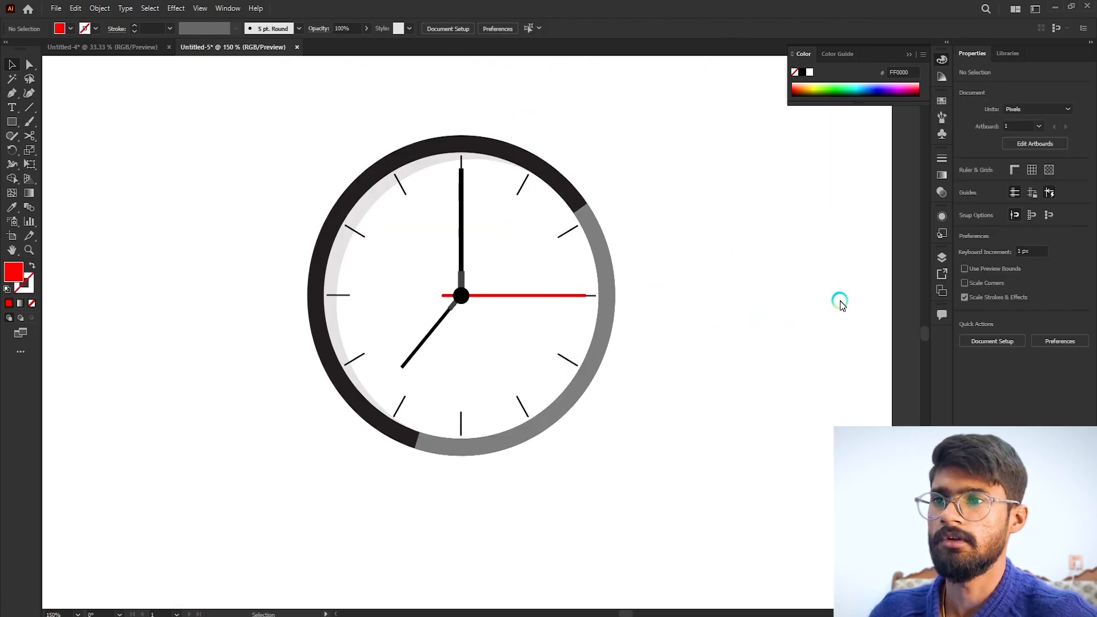
scroll(644, 286, down, 1)
scroll(697, 326, down, 2)
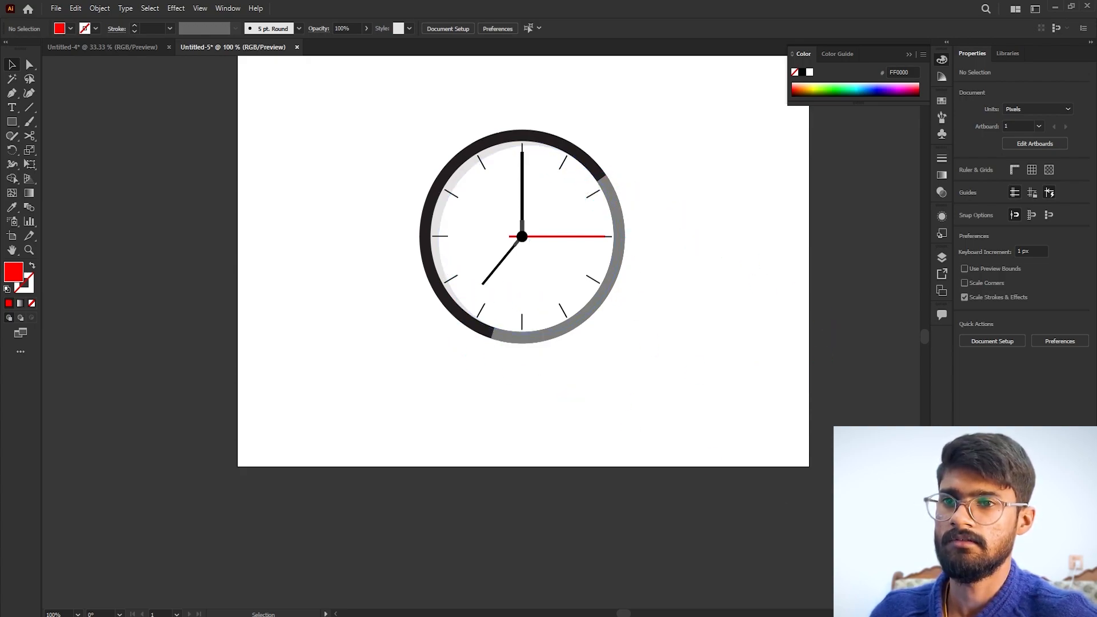
- Draw a large red rectangle below the clock and tilt it about 49.6° so it runs diagonally from the clock past the artboard's lower corner
scroll(691, 337, up, 1)
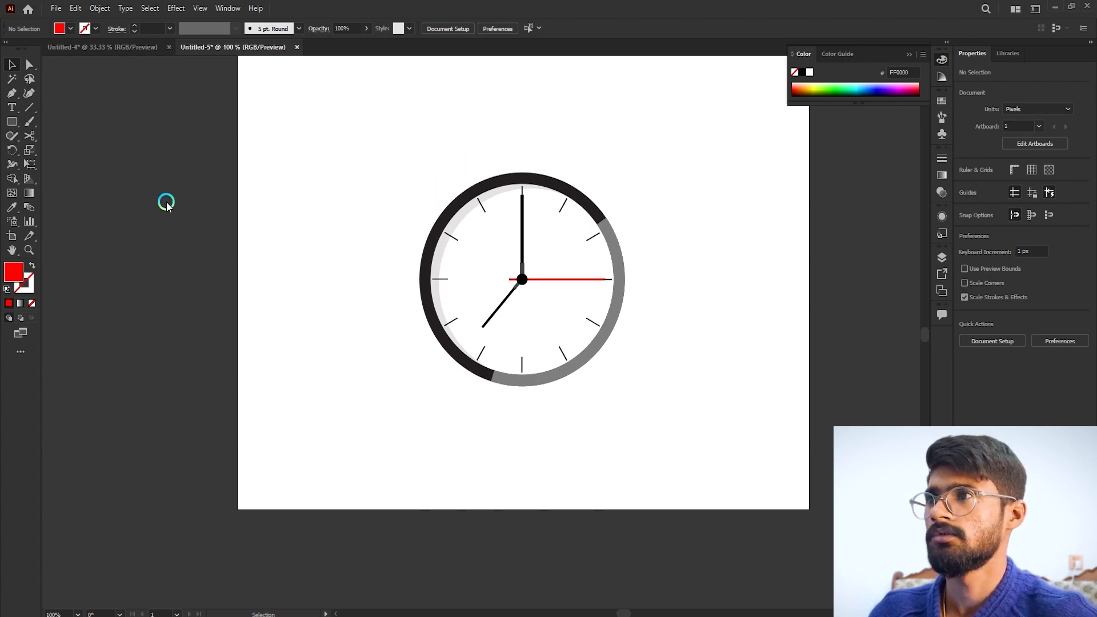
drag(414, 413, 563, 605)
scroll(366, 268, down, 2)
click(11, 66)
drag(567, 543, 634, 445)
drag(490, 468, 575, 307)
drag(694, 357, 822, 438)
- Widen the tilted rectangle to about 263.8 px so its two upper corners meet the clock ring's outer edge
click(674, 237)
drag(729, 287, 736, 273)
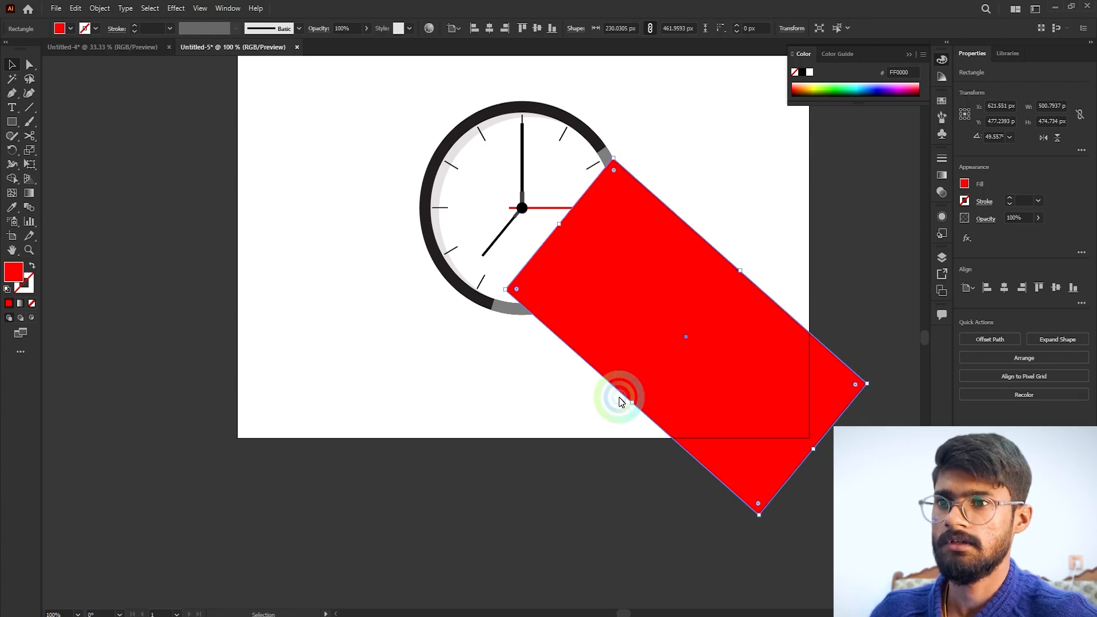
drag(631, 404, 616, 423)
scroll(502, 354, up, 3)
scroll(449, 228, up, 4)
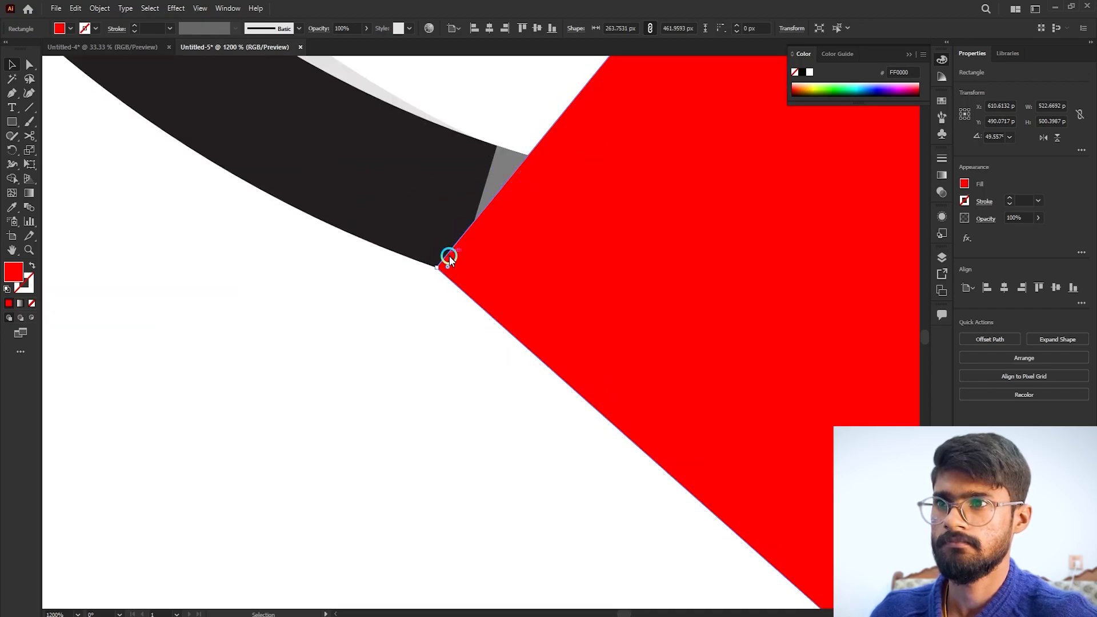
scroll(453, 249, down, 8)
- Send the tilted red rectangle to the back so it sits behind the clock
right_click(508, 239)
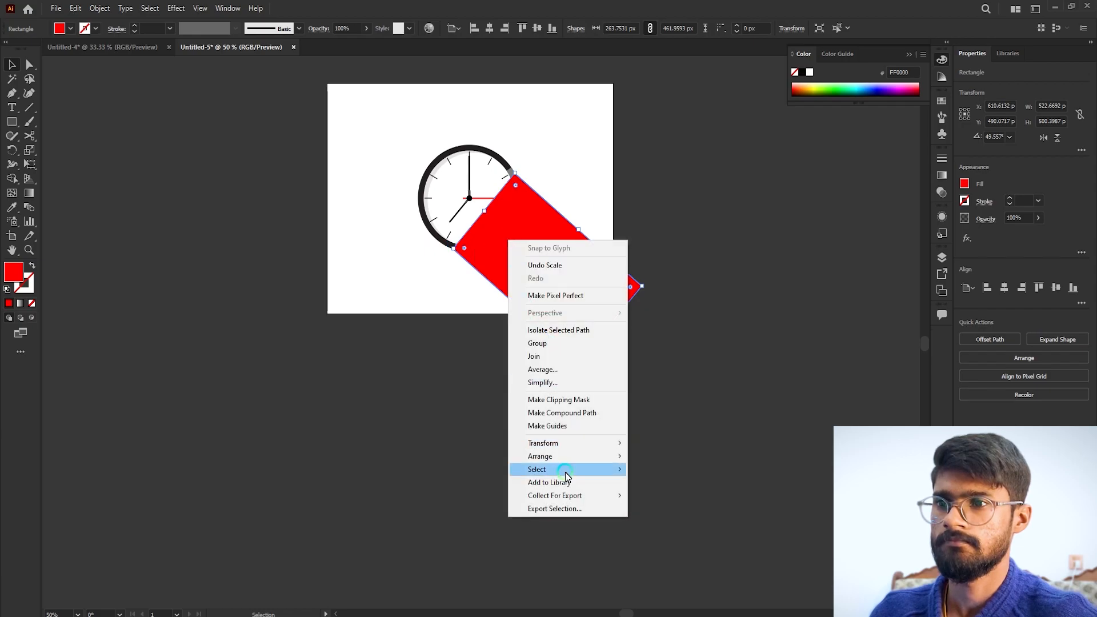
mouse_move(581, 457)
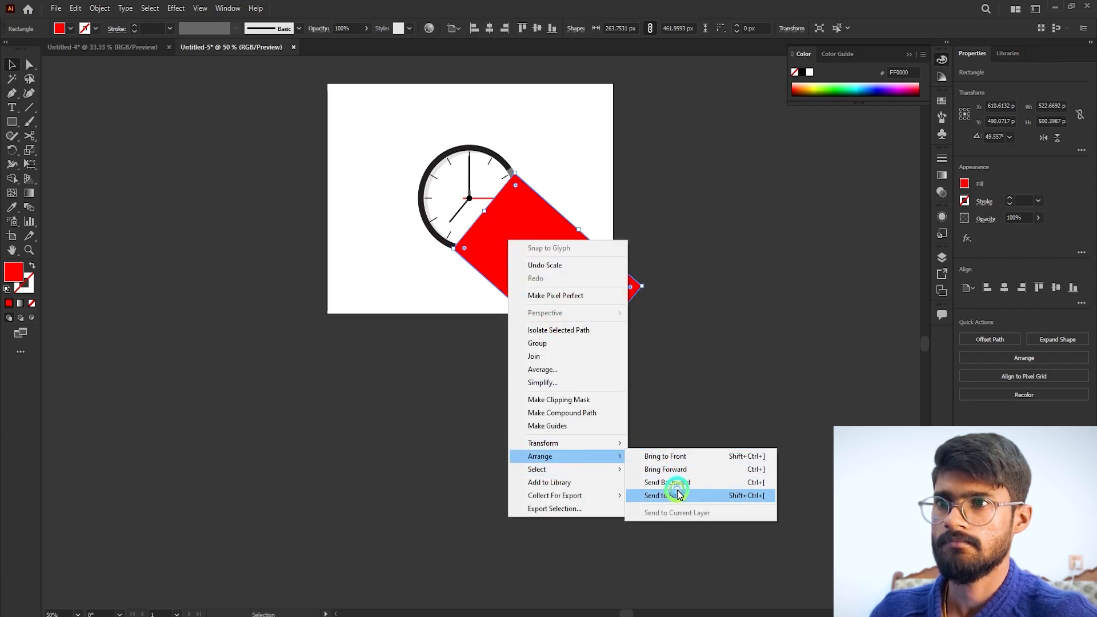
click(676, 490)
click(531, 306)
scroll(528, 303, up, 2)
scroll(519, 363, up, 3)
click(447, 400)
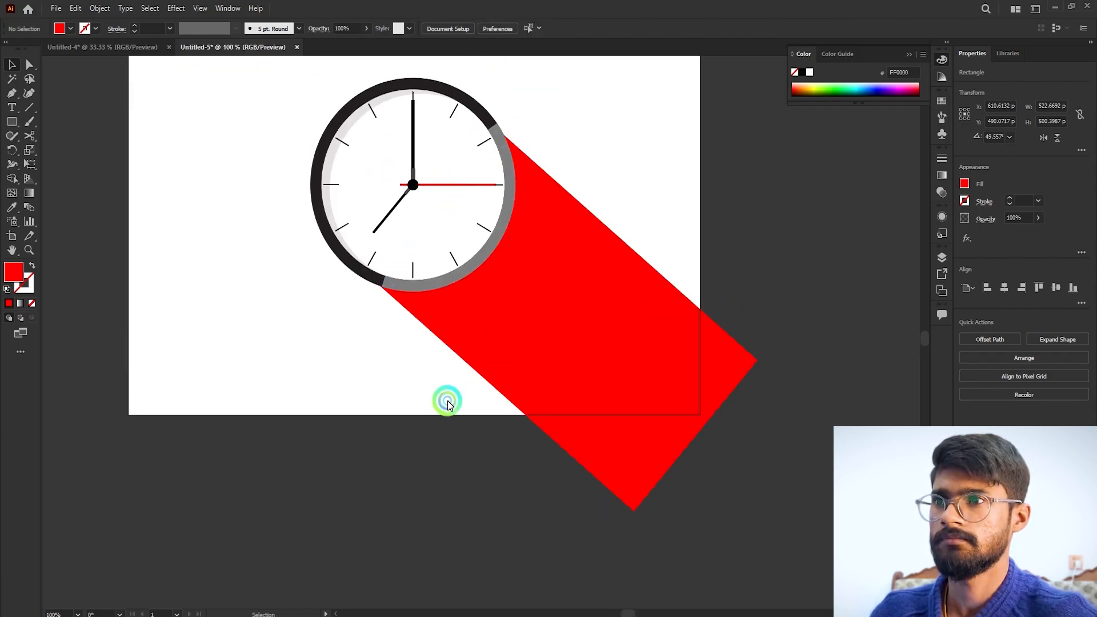
- Change the tilted rectangle's fill from red to light grey E5E5E5
click(452, 282)
double_click(13, 272)
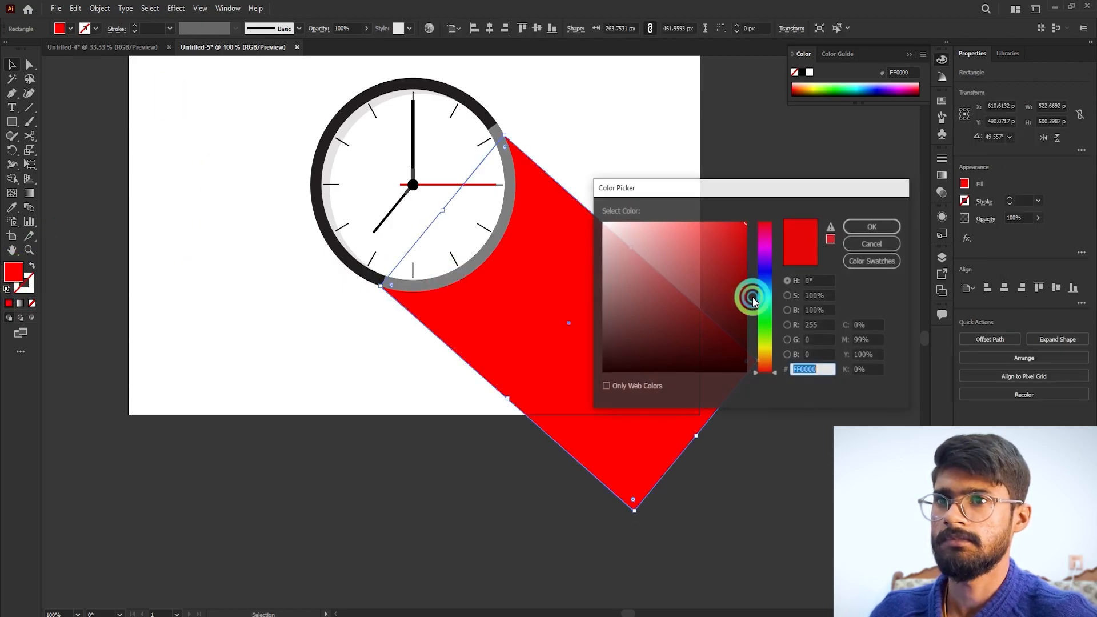
click(599, 240)
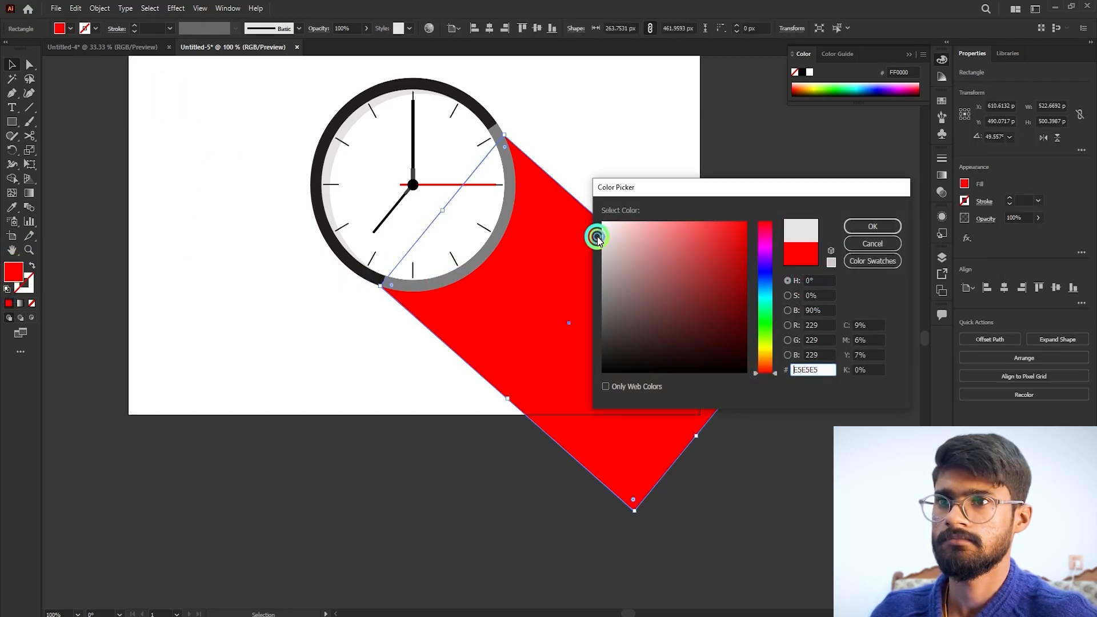
click(870, 227)
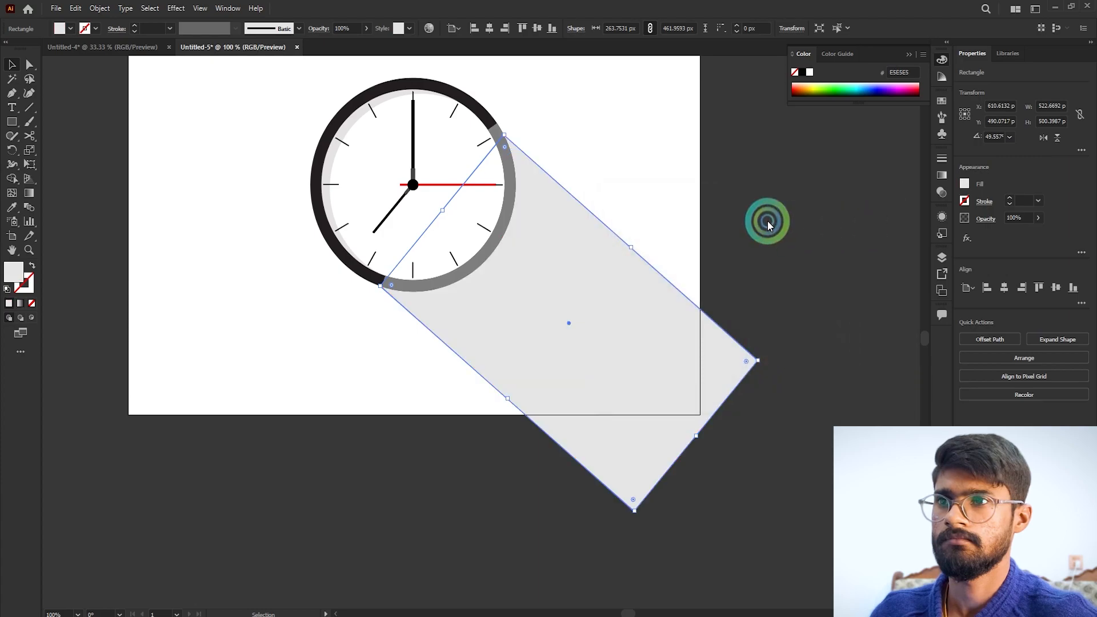
click(767, 220)
scroll(766, 221, down, 1)
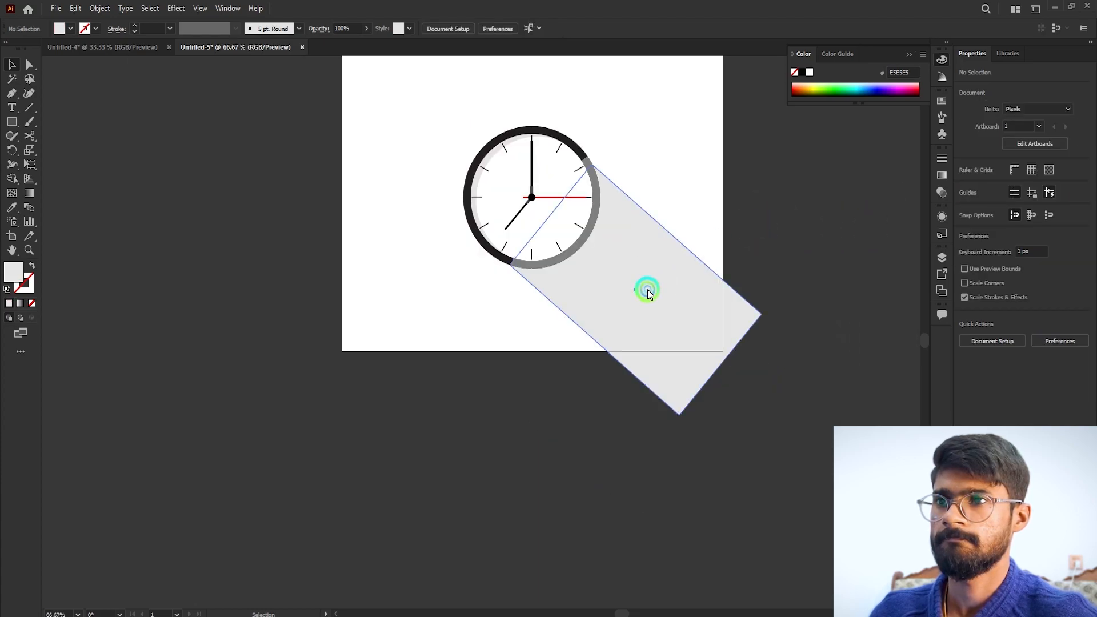
- Fill the tilted rectangle with black 000000 and lower its opacity to 10% to make a soft long shadow
click(646, 289)
double_click(21, 277)
drag(602, 314, 603, 371)
click(870, 227)
click(1038, 218)
drag(1038, 234, 999, 239)
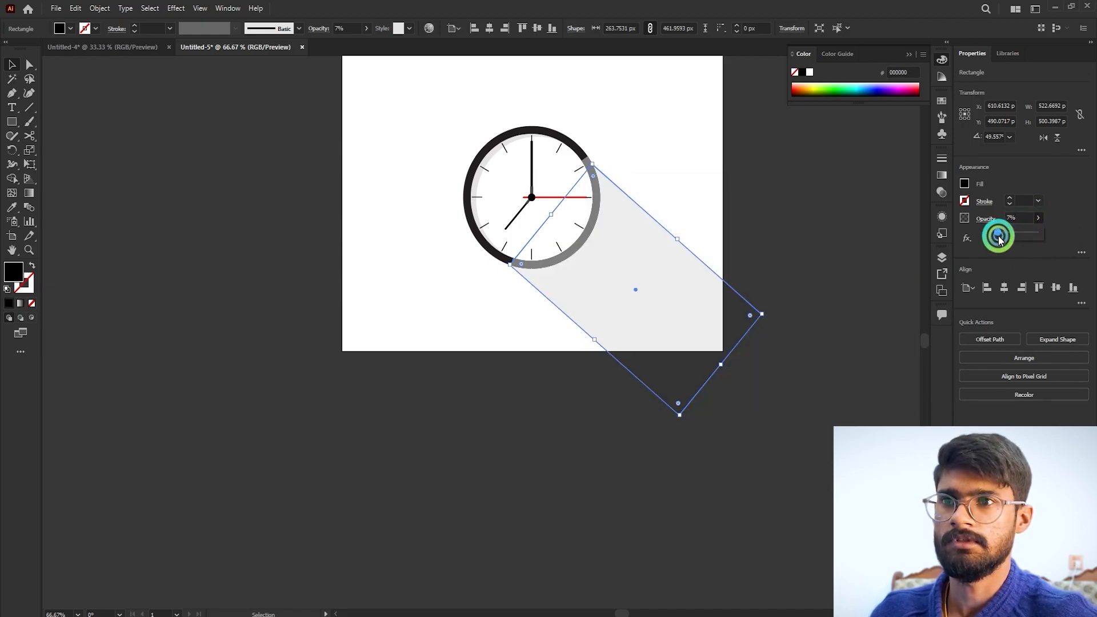
click(839, 337)
scroll(687, 225, up, 2)
key(ctrl+1)
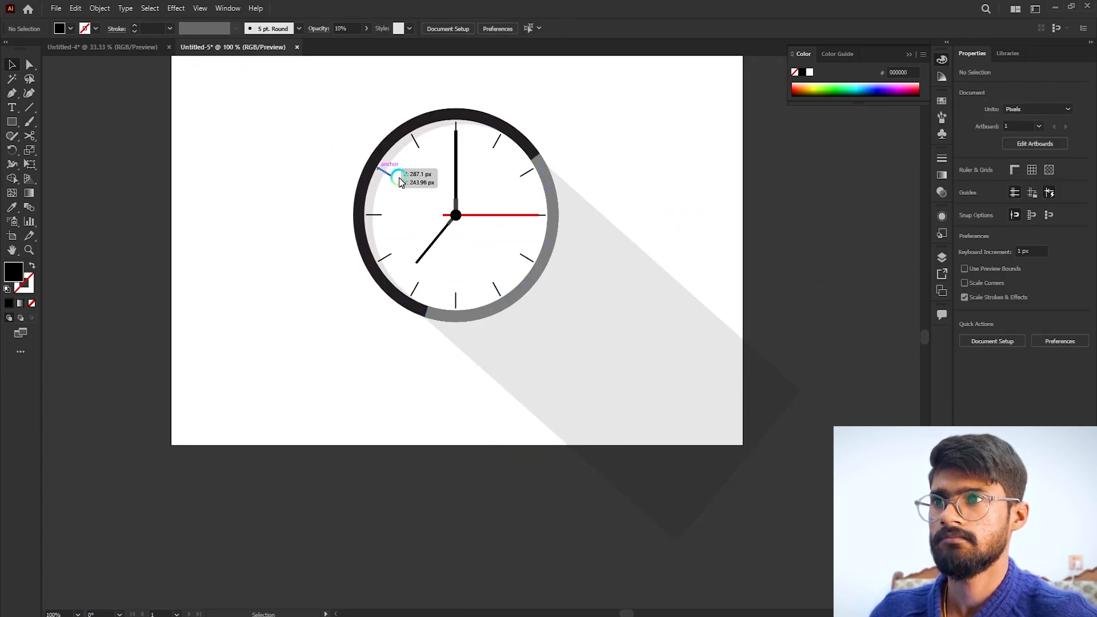
- Group all the clock parts without the shadow, and shift the shadow slightly away from the ring
drag(597, 328, 832, 398)
drag(304, 100, 584, 343)
key(ctrl+g)
drag(713, 367, 568, 335)
- Enlarge the clock group to about 359 by 356 px and center it horizontally and vertically on the artboard
click(479, 208)
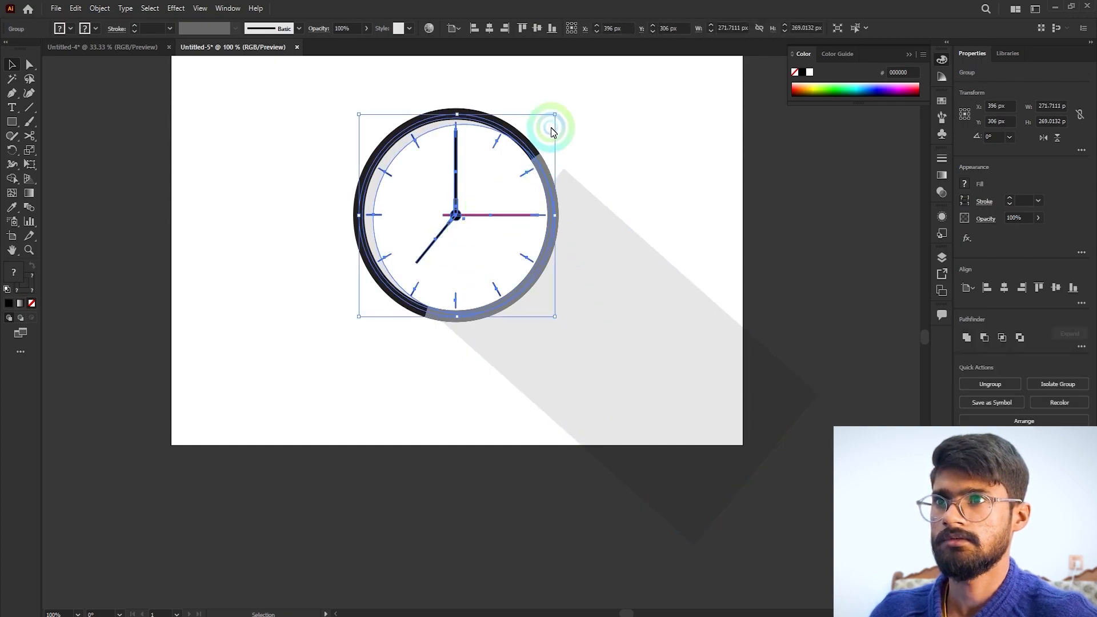
drag(552, 117, 618, 137)
drag(512, 228, 466, 292)
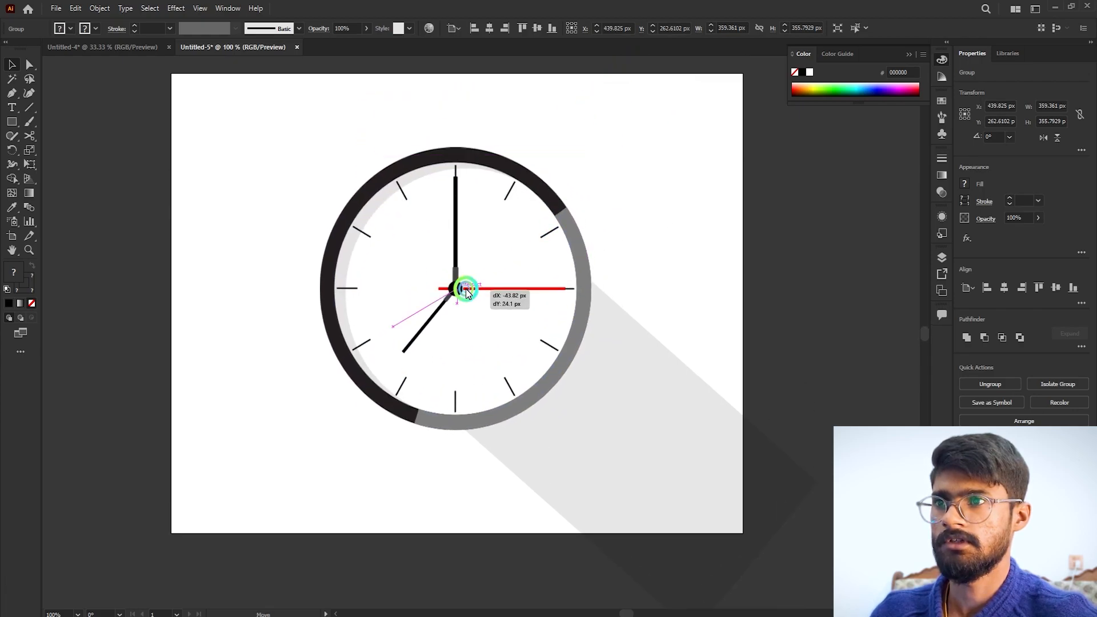
click(490, 28)
click(535, 28)
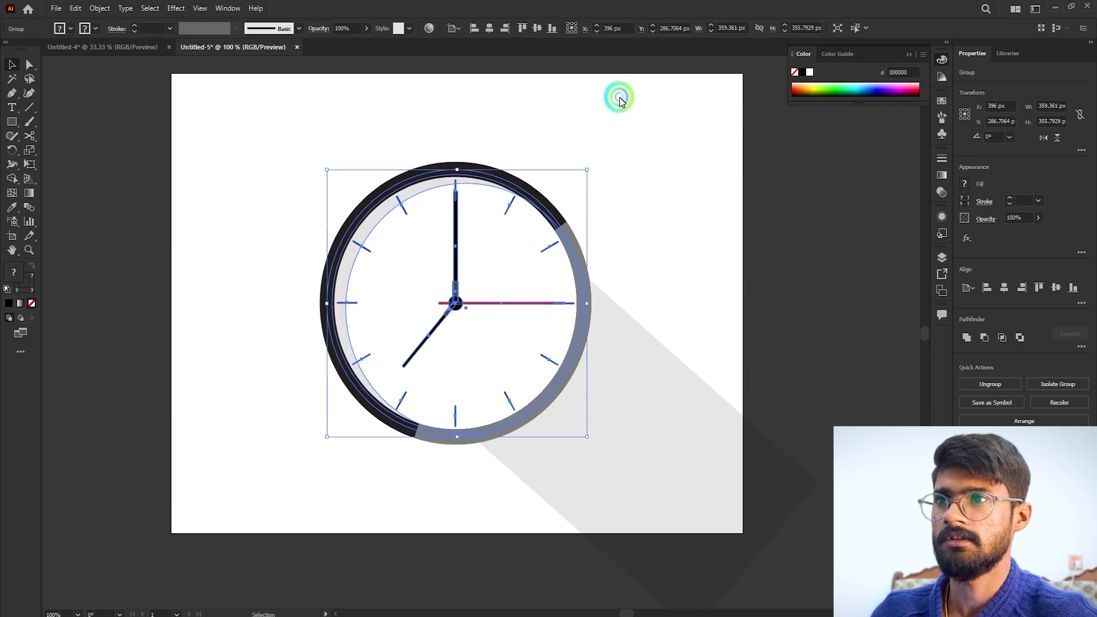
- Reposition and widen the diagonal shadow so both of its long edges start at the enlarged clock ring's outer edge
click(674, 139)
drag(662, 465, 668, 464)
mouse_move(695, 369)
mouse_down()
mouse_move(704, 360)
mouse_move(691, 348)
mouse_up()
drag(573, 521, 541, 548)
click(761, 268)
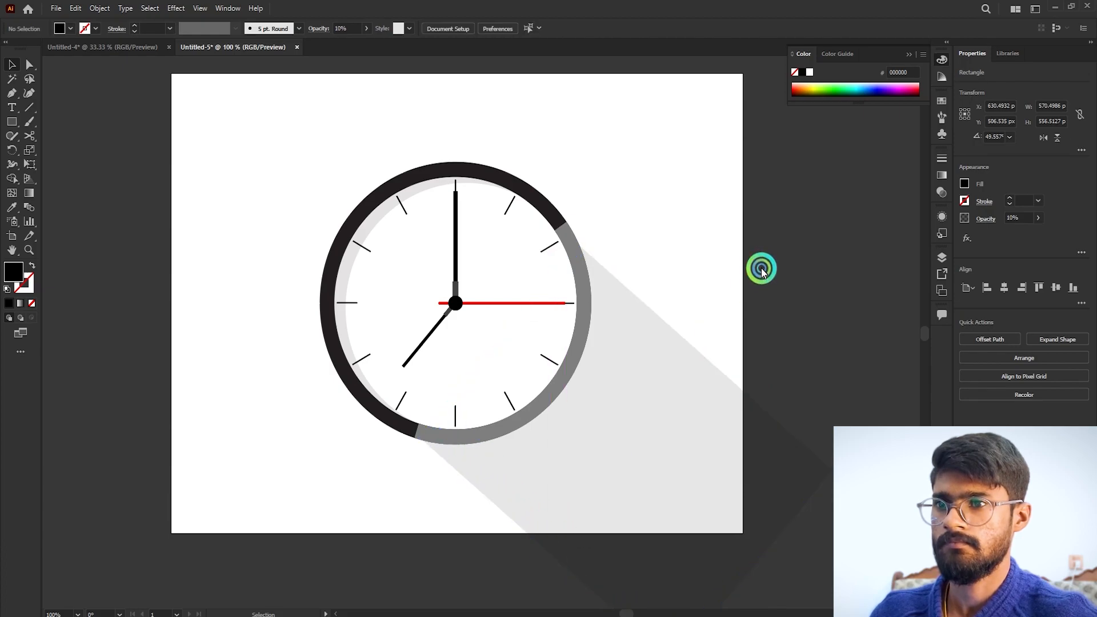
scroll(761, 268, down, 2)
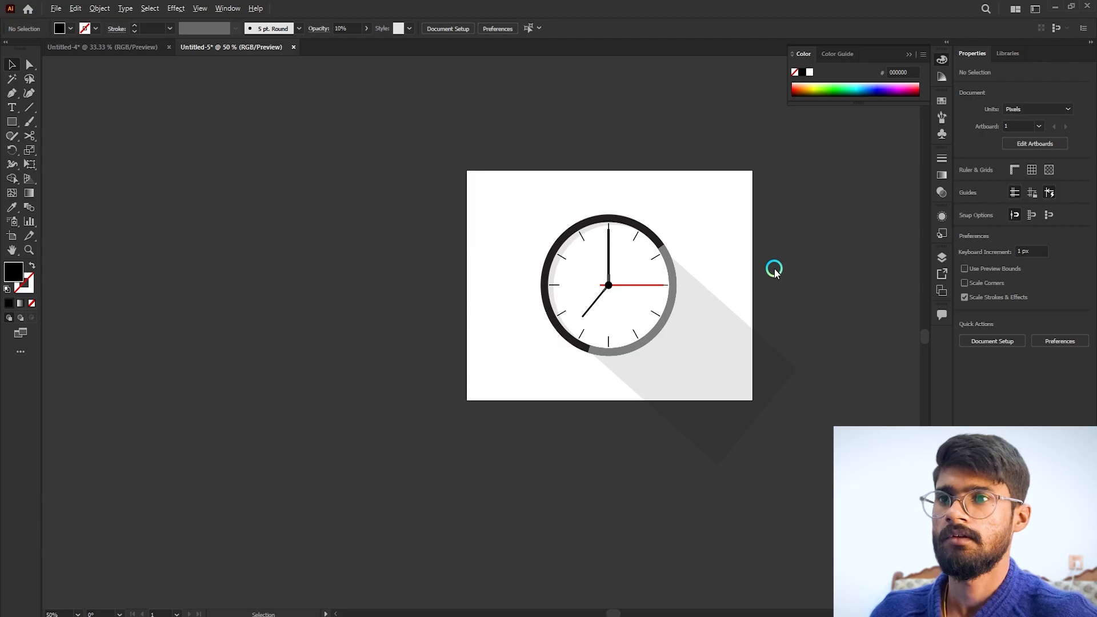
scroll(774, 269, up, 1)
scroll(450, 264, up, 3)
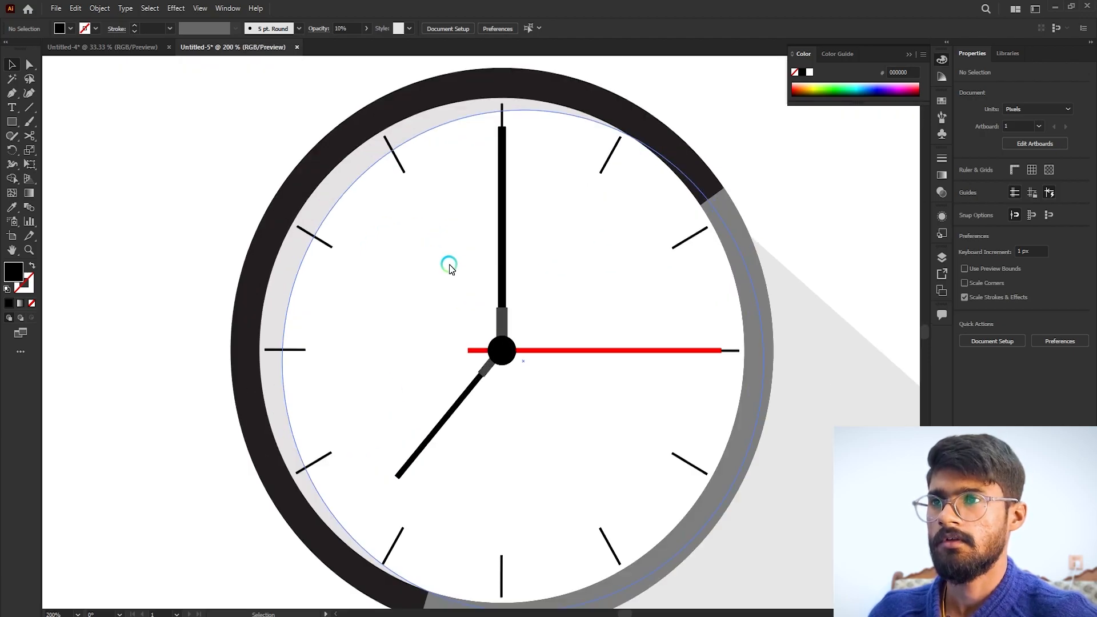
scroll(449, 266, down, 2)
scroll(449, 266, down, 1)
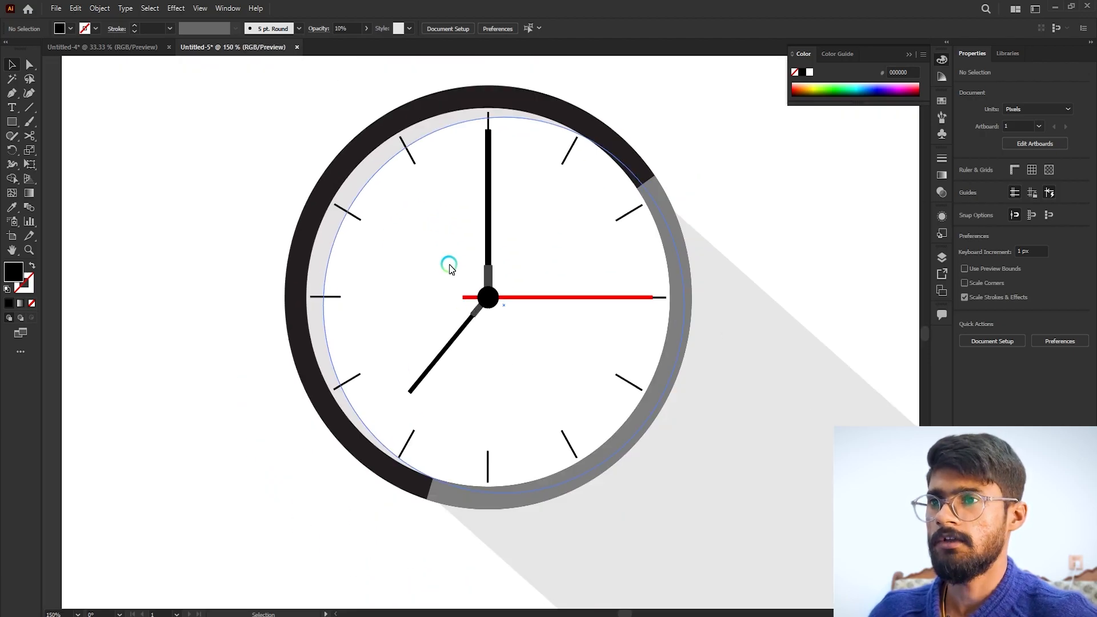